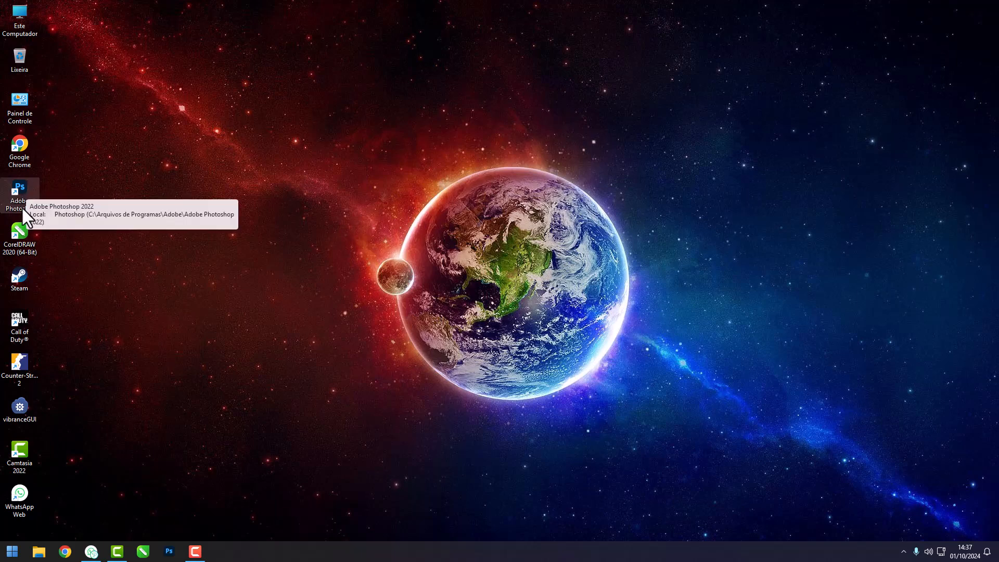
pyautogui.rightClick(406, 167)
pyautogui.click(447, 194)
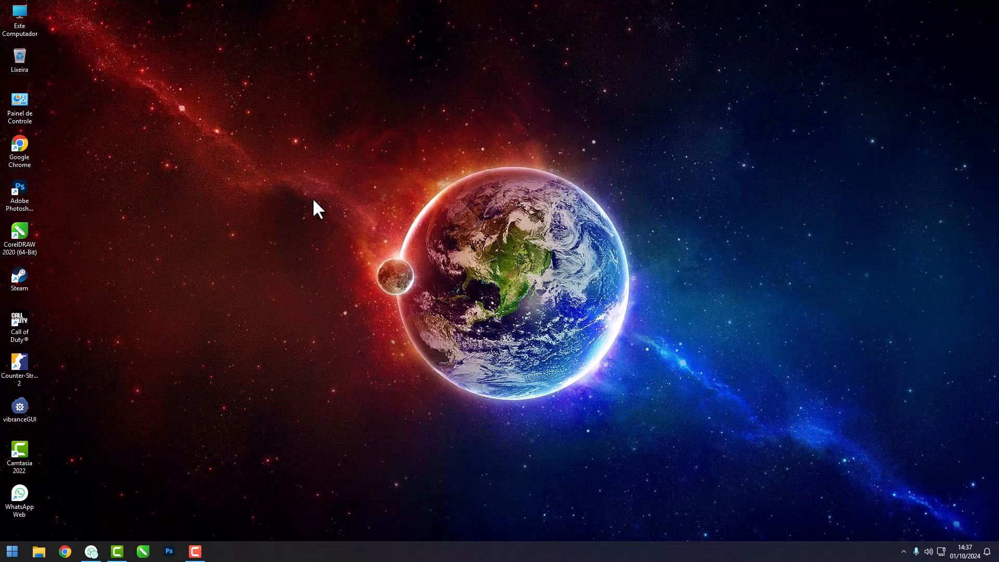
pyautogui.rightClick(350, 126)
pyautogui.click(401, 165)
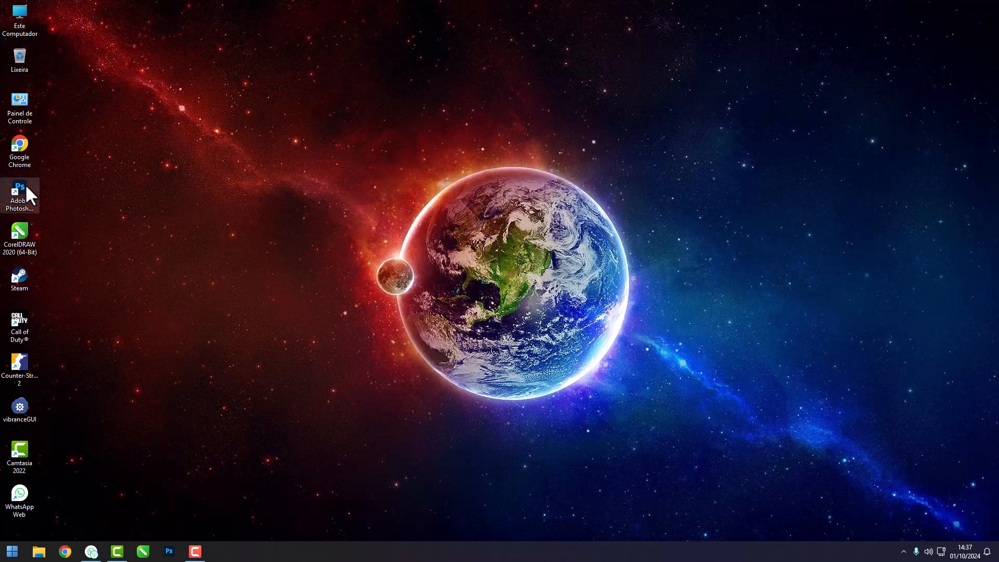
pyautogui.rightClick(337, 46)
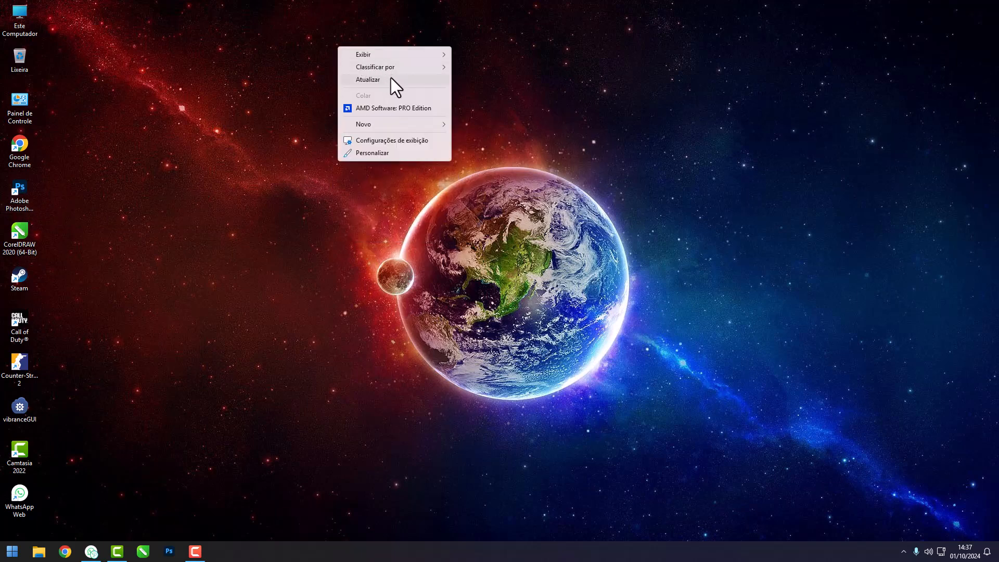
pyautogui.click(391, 79)
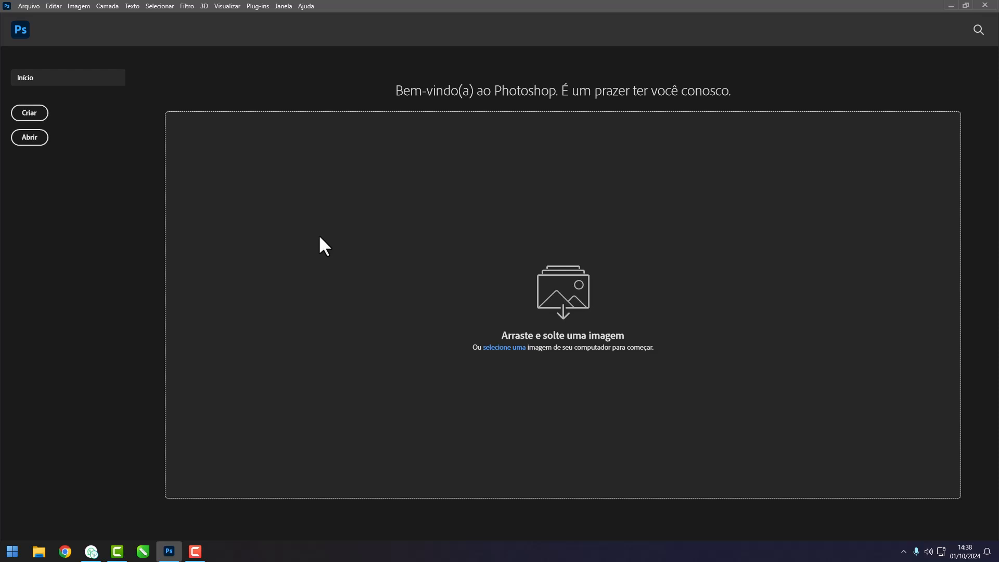
# - Open the Geral preferences of Photoshop and move the dialog lower and toward the middle of the workspace
pyautogui.hotkey('ctrl', 'k')
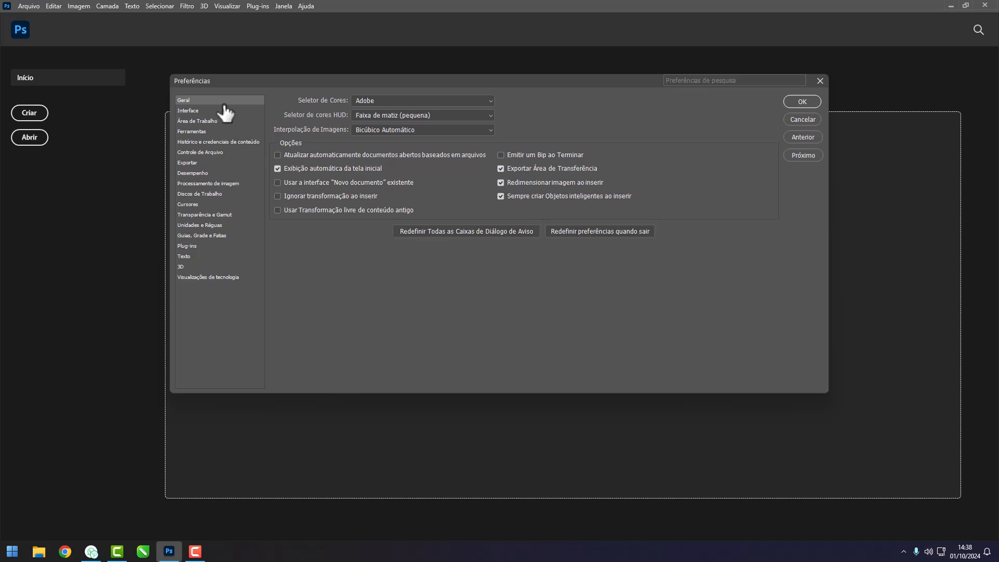
pyautogui.click(819, 81)
pyautogui.click(52, 6)
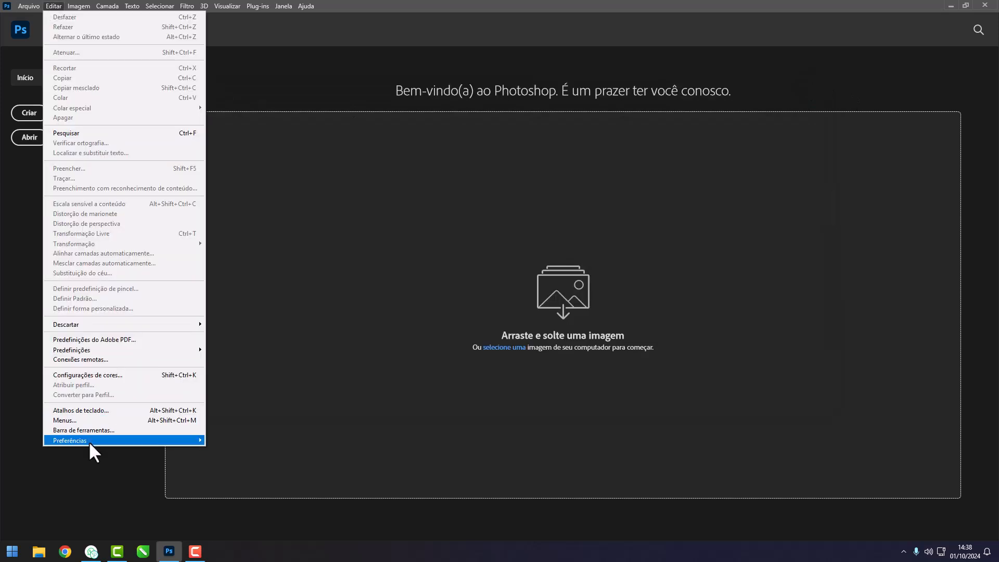
pyautogui.moveTo(106, 435)
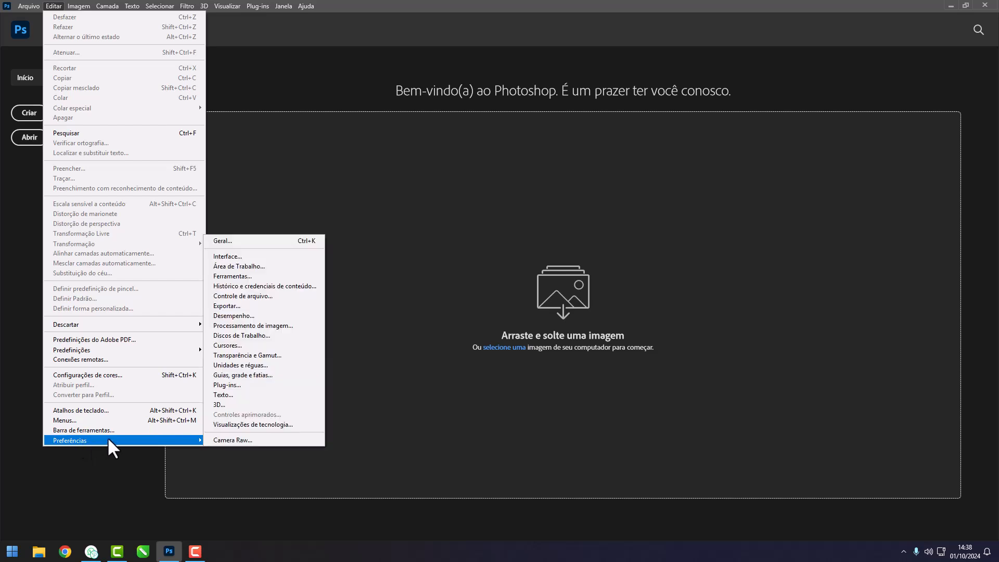
pyautogui.click(261, 241)
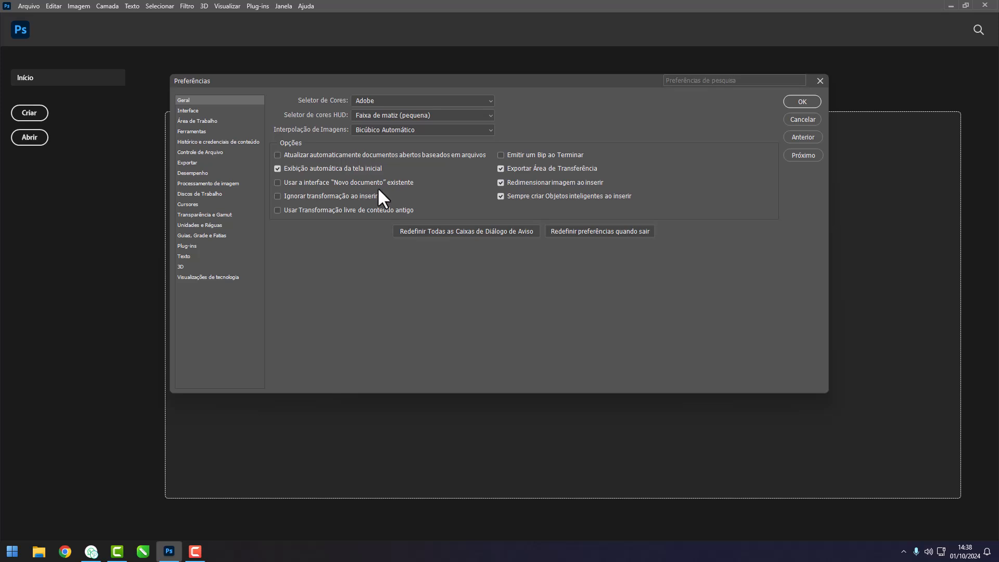
pyautogui.moveTo(556, 81); pyautogui.dragTo(611, 81)
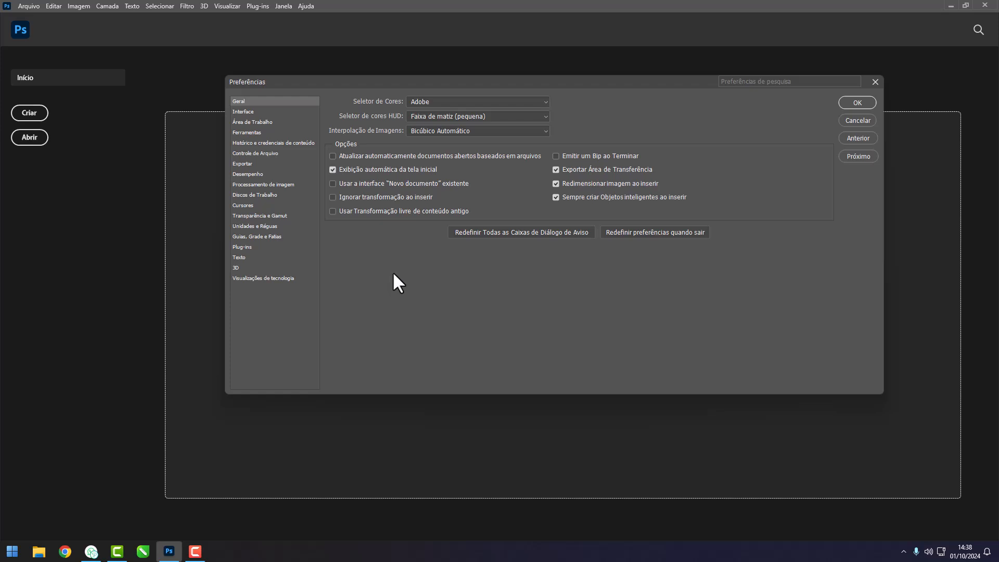
pyautogui.moveTo(623, 70); pyautogui.dragTo(624, 151)
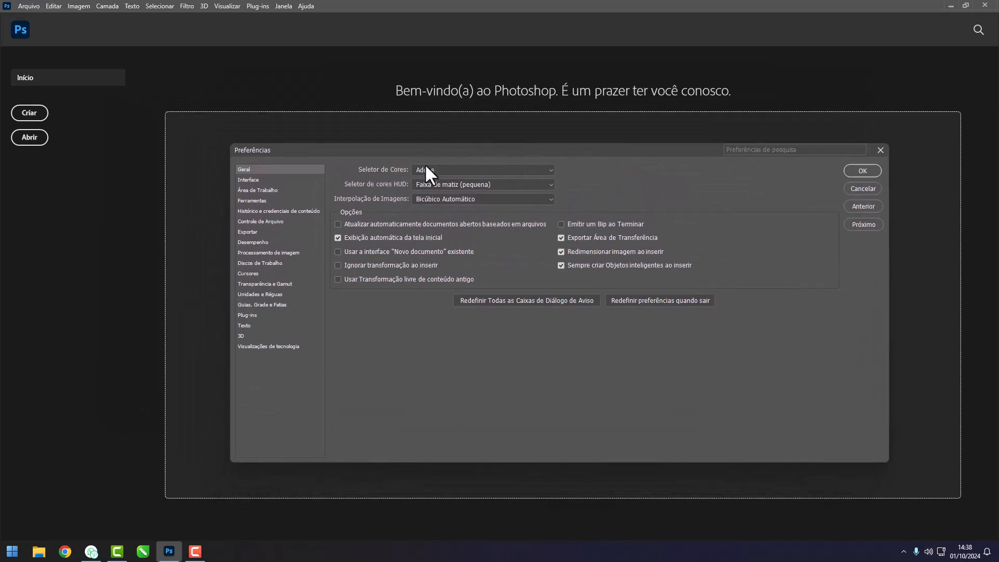
# - Turn off Exibição automática da tela inicial and set Interpolação de Imagens to Bicúbica mais Nítida (melhor para redução)
pyautogui.click(453, 185)
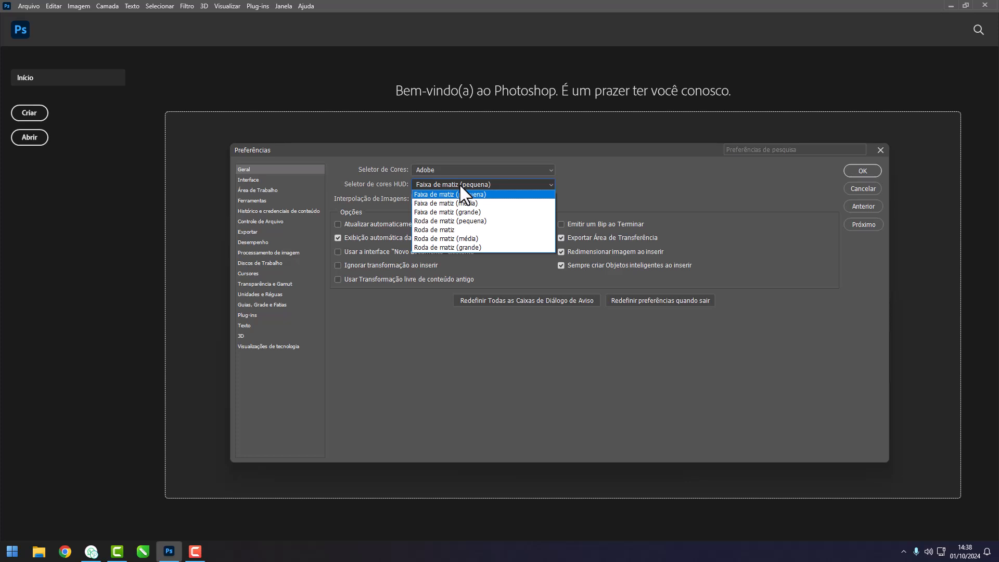
pyautogui.click(459, 185)
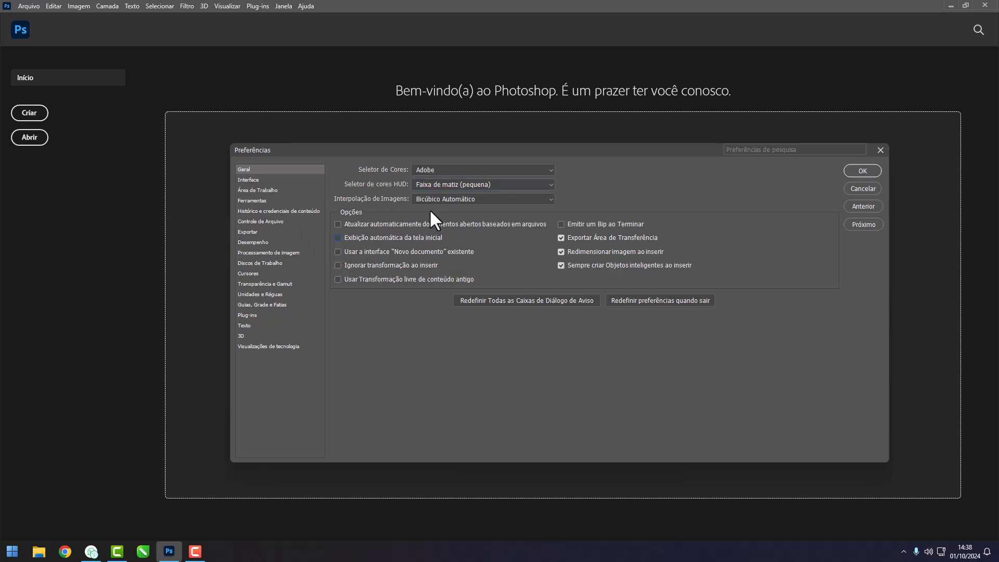
pyautogui.click(479, 199)
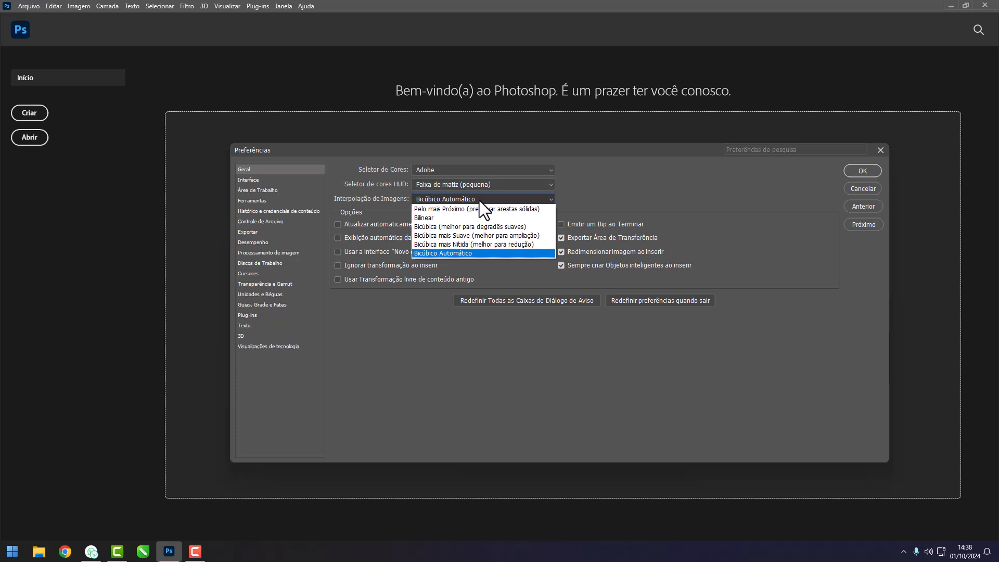
pyautogui.click(471, 244)
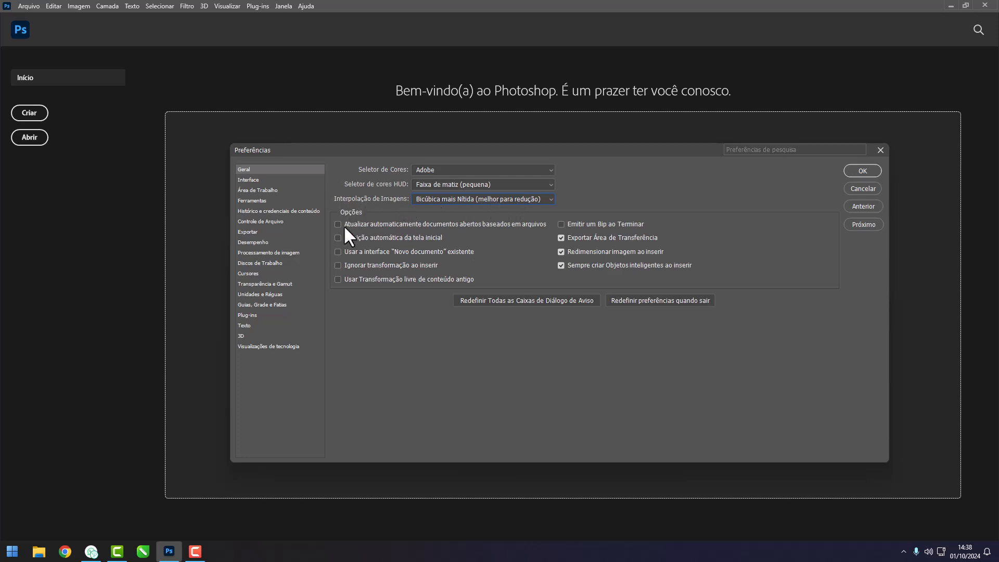
# - Try the darkest, lightest and light gray color themes in the Interface preferences, ending on the medium dark gray theme
pyautogui.click(255, 181)
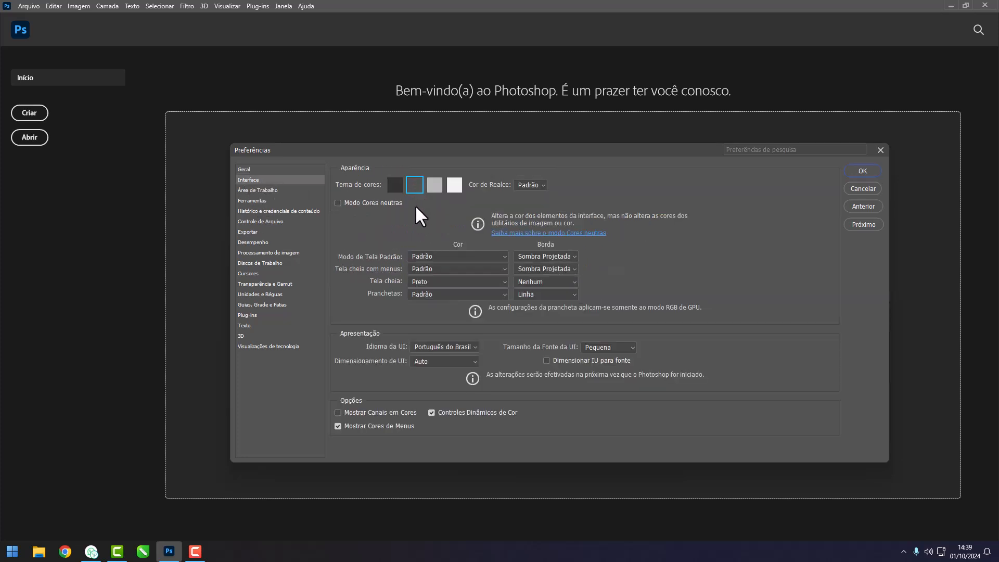
pyautogui.click(395, 184)
pyautogui.click(453, 186)
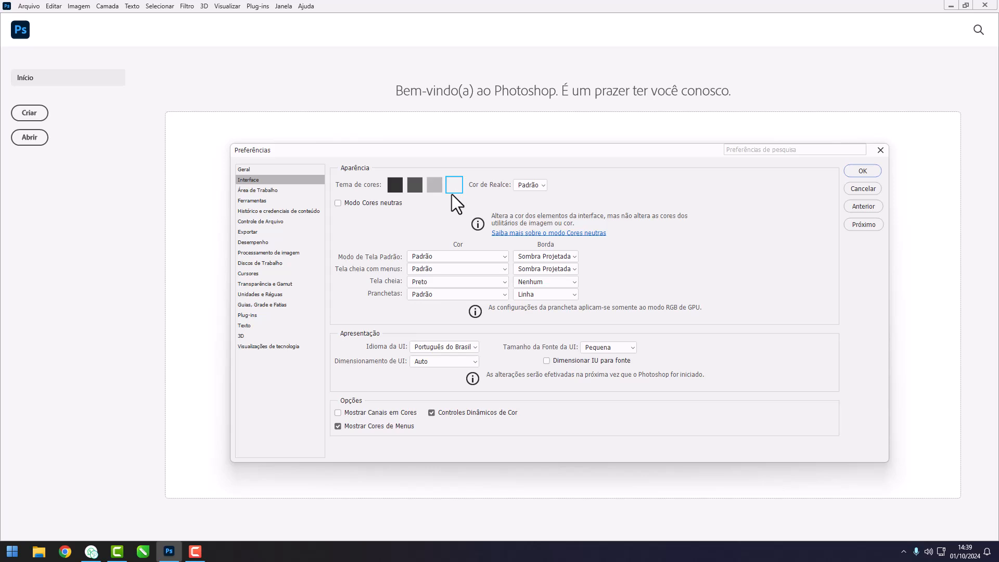
pyautogui.click(433, 188)
pyautogui.click(414, 185)
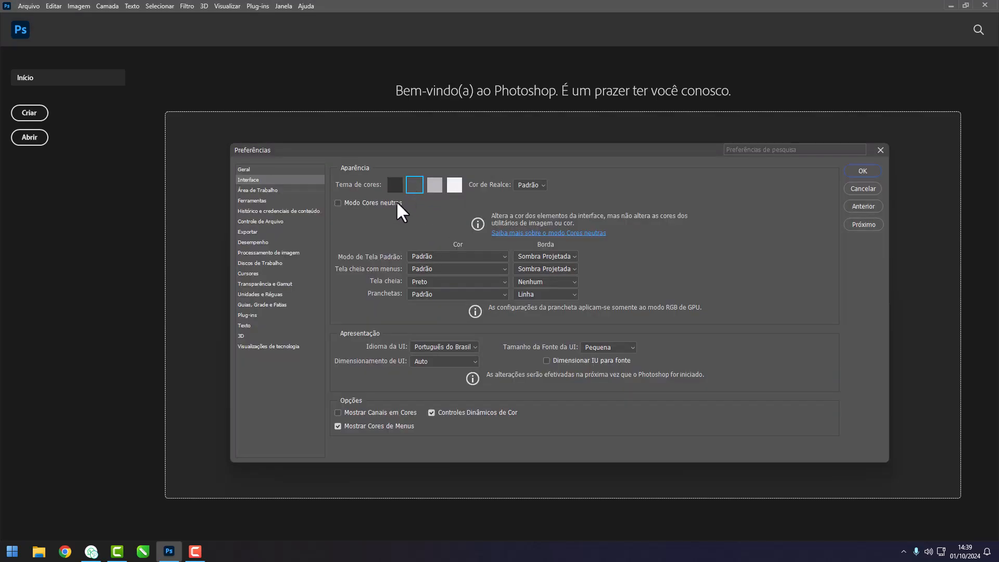
# - In the Interface preferences, set Tela cheia's color to Padrão and the borders of Modo de Tela Padrão, Tela cheia com menus and Pranchetas to Nenhum
pyautogui.click(467, 276)
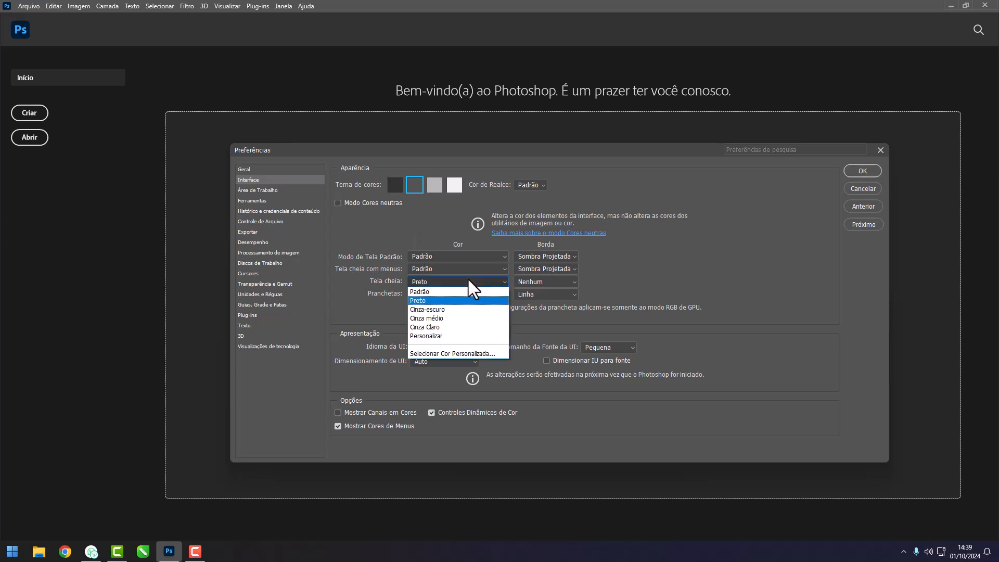
pyautogui.click(445, 292)
pyautogui.click(567, 254)
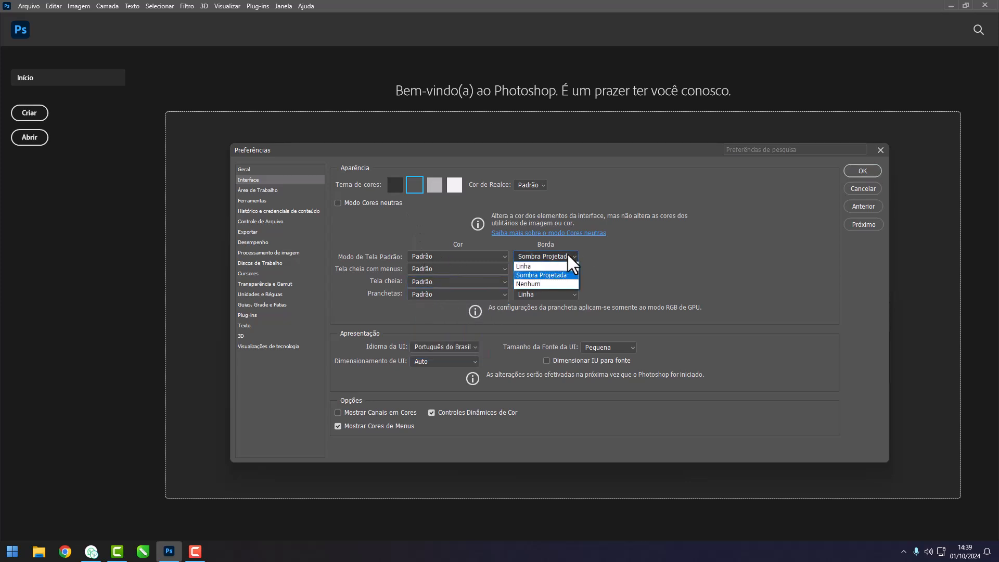
pyautogui.click(541, 288)
pyautogui.click(548, 271)
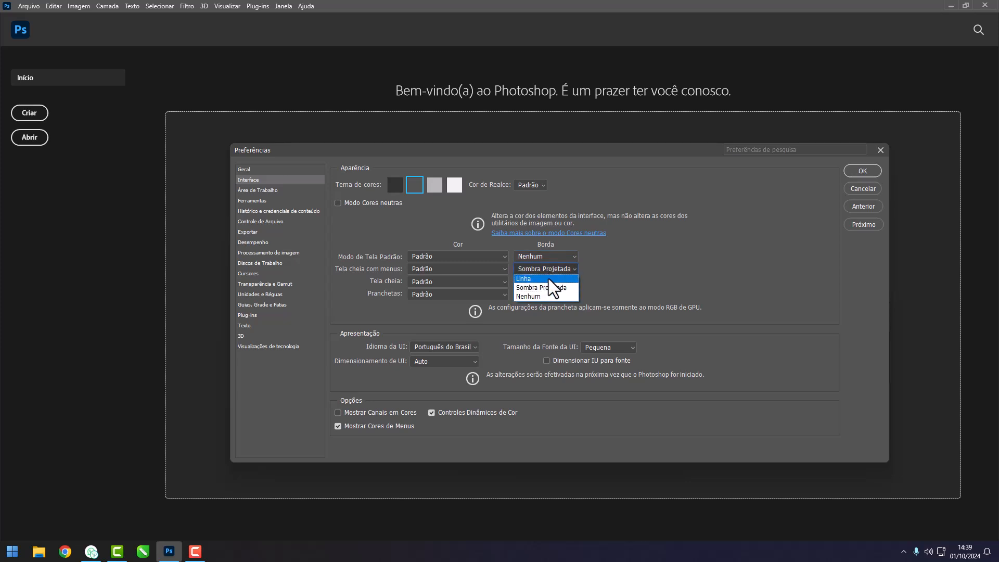
pyautogui.click(551, 286)
pyautogui.click(544, 294)
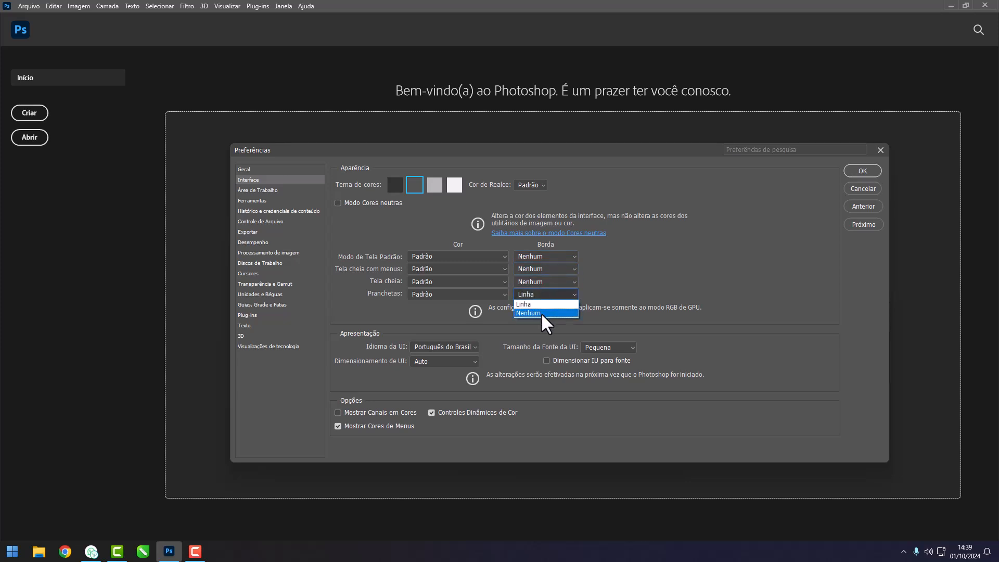
pyautogui.click(540, 312)
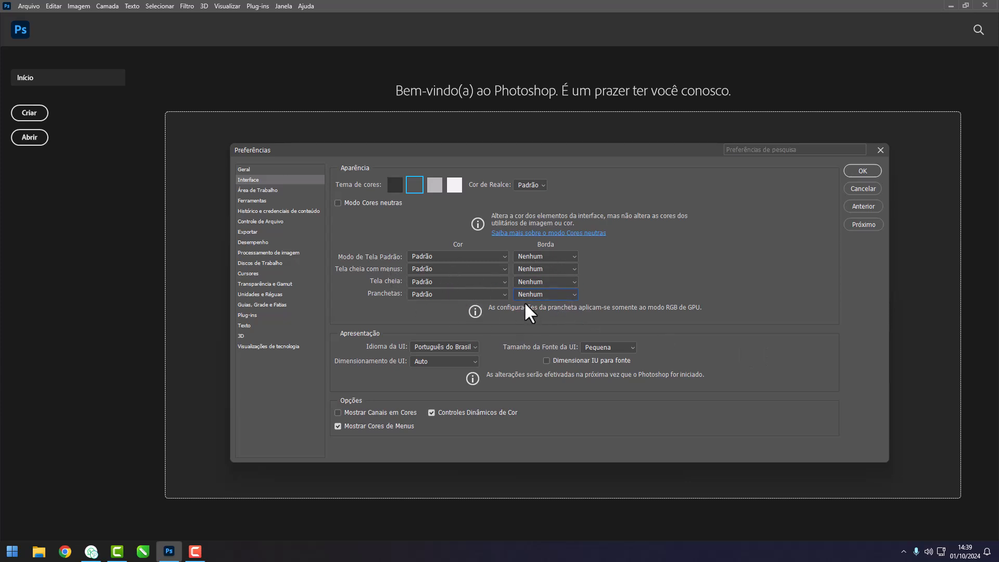
# - Check the Área de Trabalho preferences, and in Ferramentas turn off Exibir e Dicas de ferramentas and Ativar gestos
pyautogui.click(262, 191)
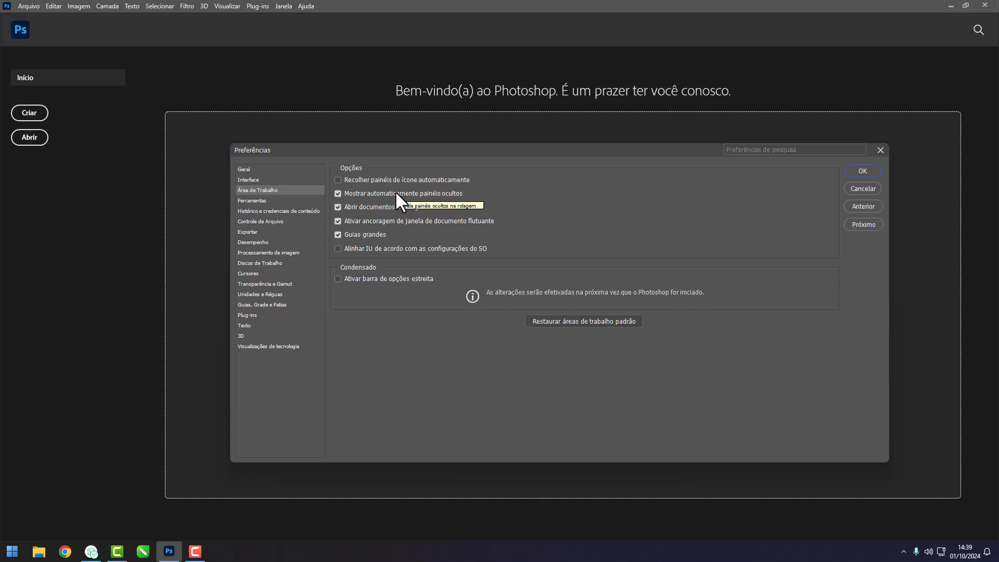
pyautogui.click(259, 201)
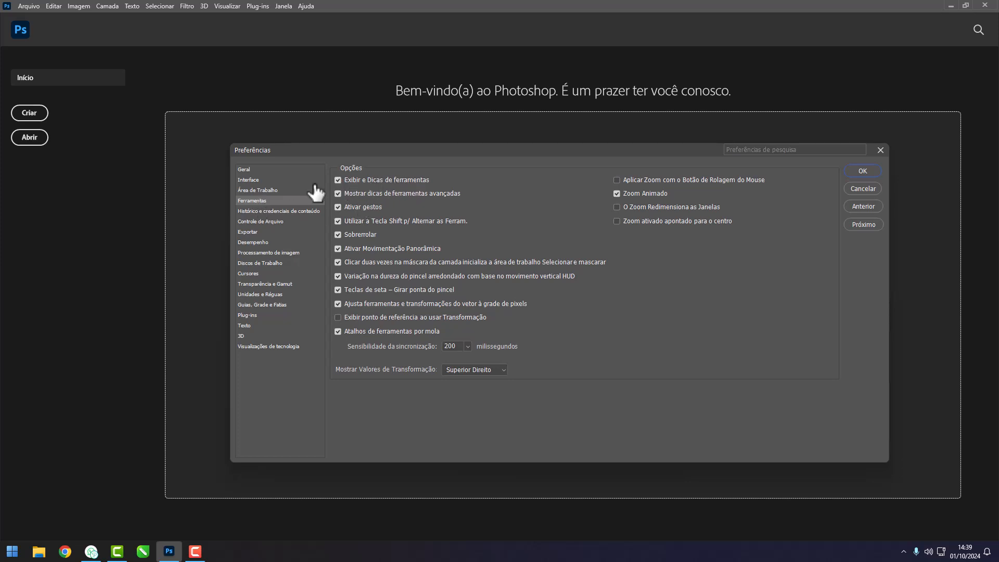
pyautogui.click(337, 180)
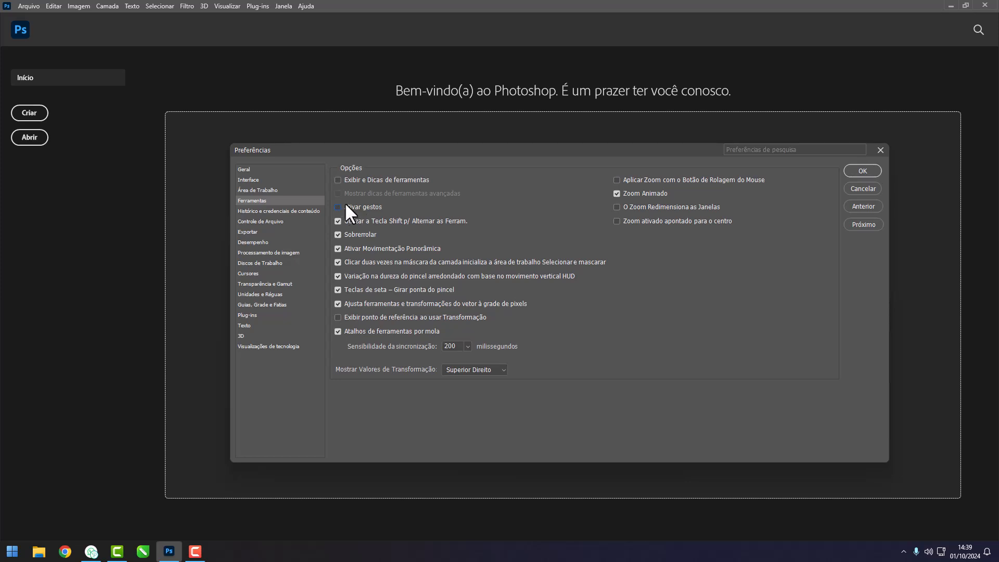
# - Review the preferences for Histórico e credenciais de conteúdo, Controle de Arquivo and Exportar
pyautogui.click(263, 211)
pyautogui.click(278, 222)
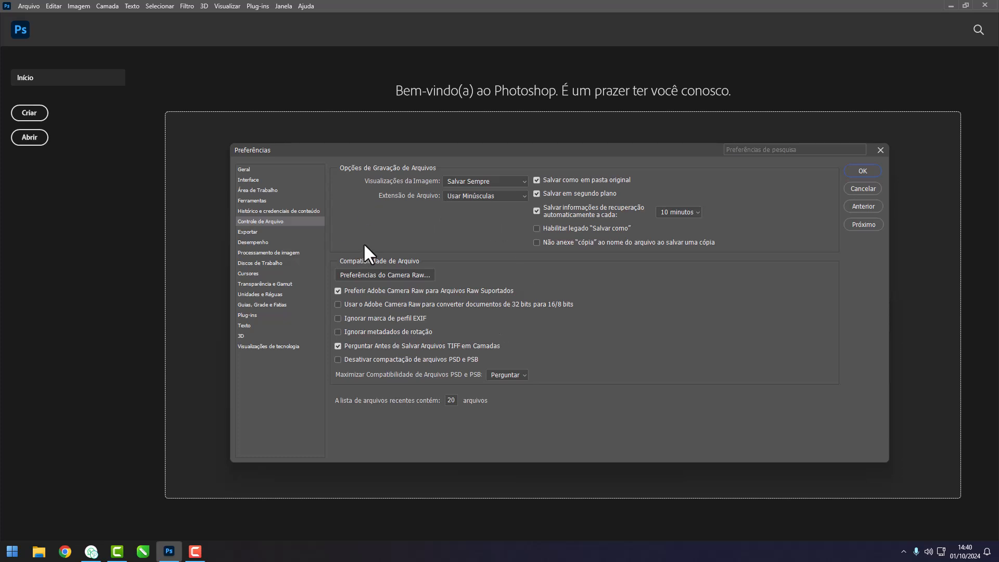
pyautogui.click(254, 232)
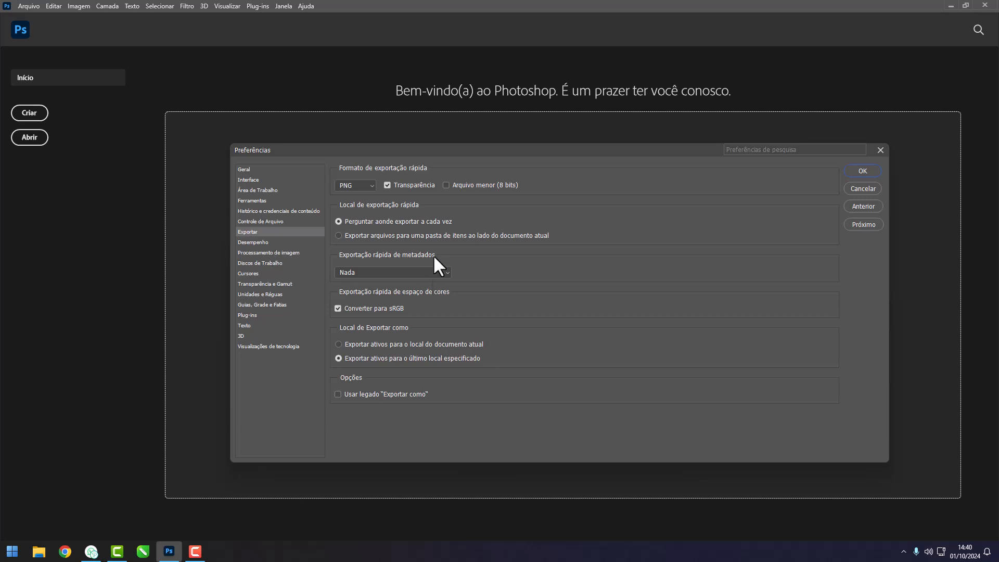
# - Examine the Desempenho preferences, including the advanced graphics processor settings
pyautogui.click(260, 243)
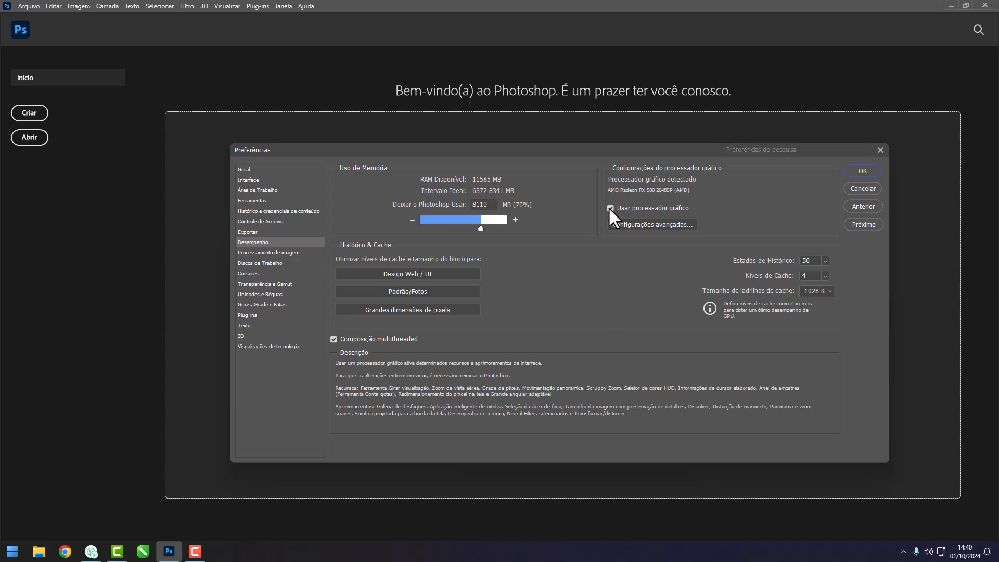
pyautogui.click(628, 223)
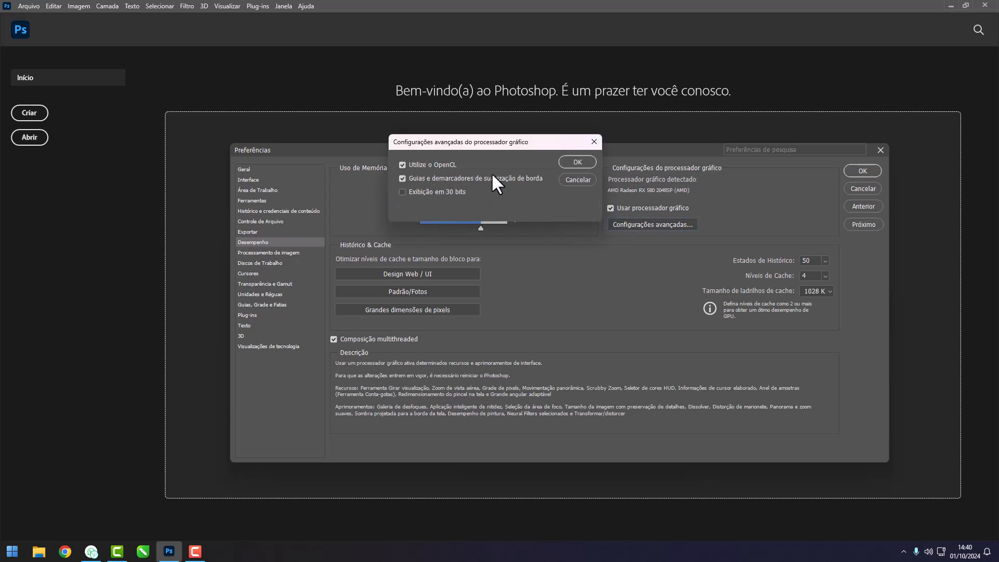
pyautogui.click(594, 142)
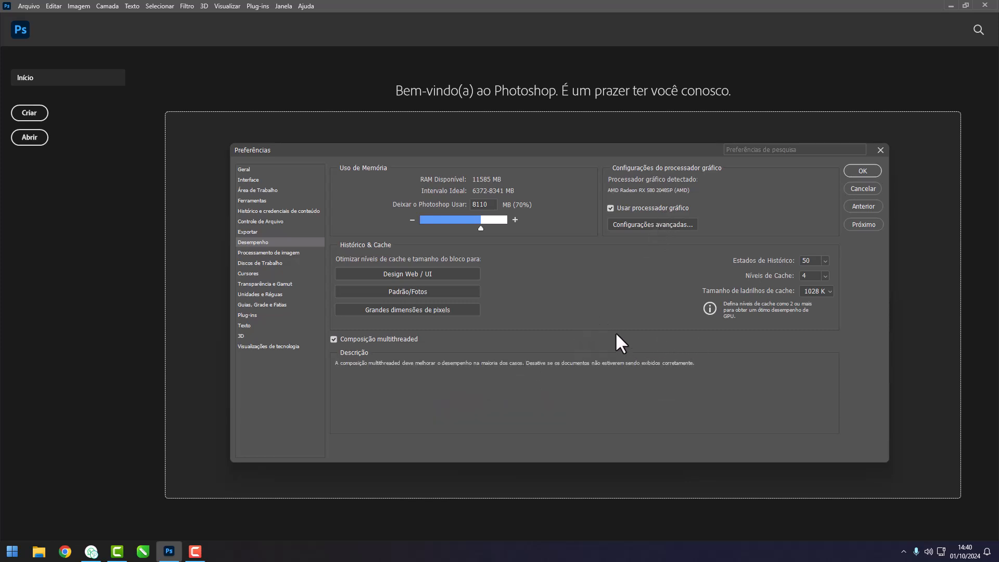
# - Compare the Design Web / UI and Grandes dimensões de pixels cache optimization presets and apply Design Web / UI
pyautogui.click(405, 273)
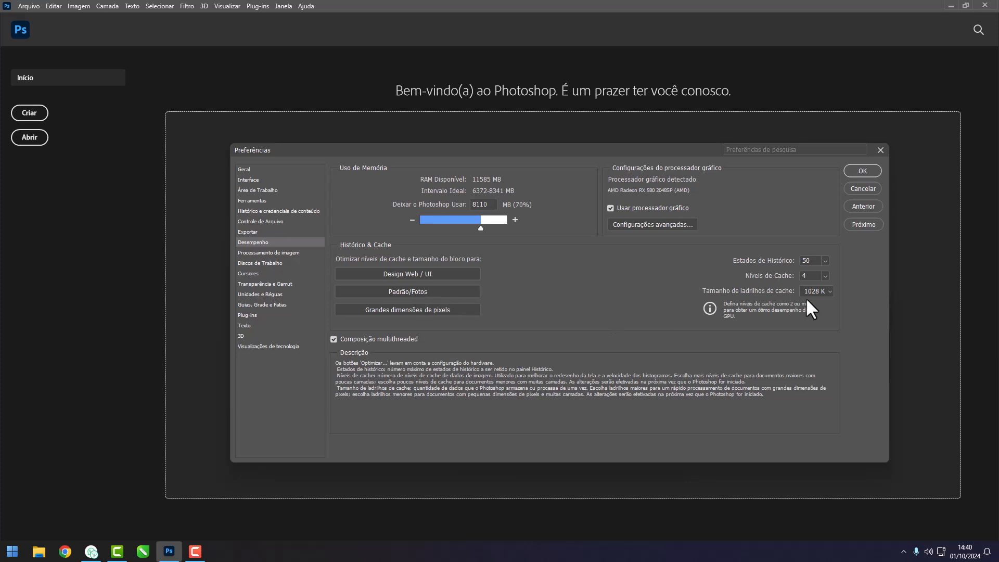
pyautogui.click(423, 310)
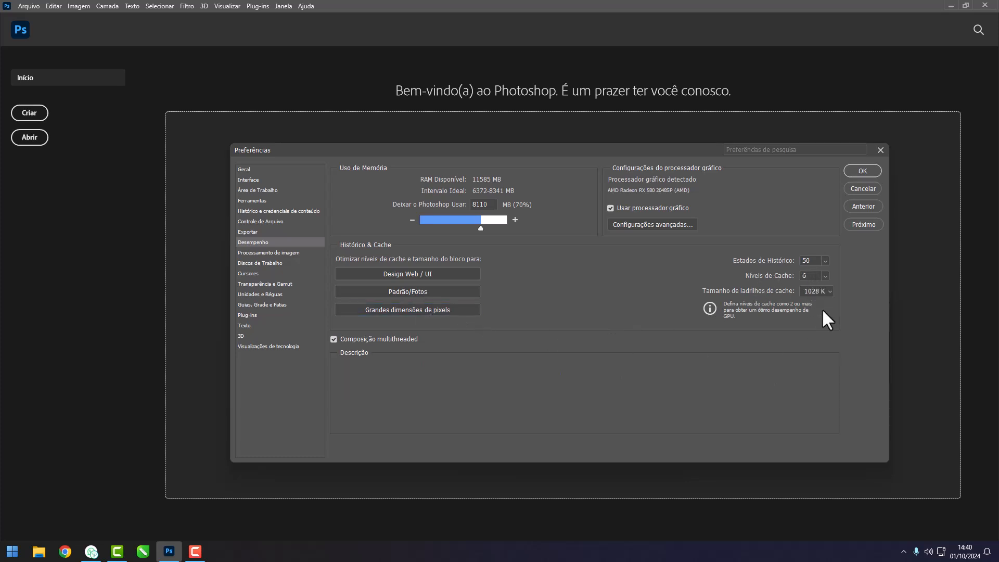
pyautogui.click(435, 275)
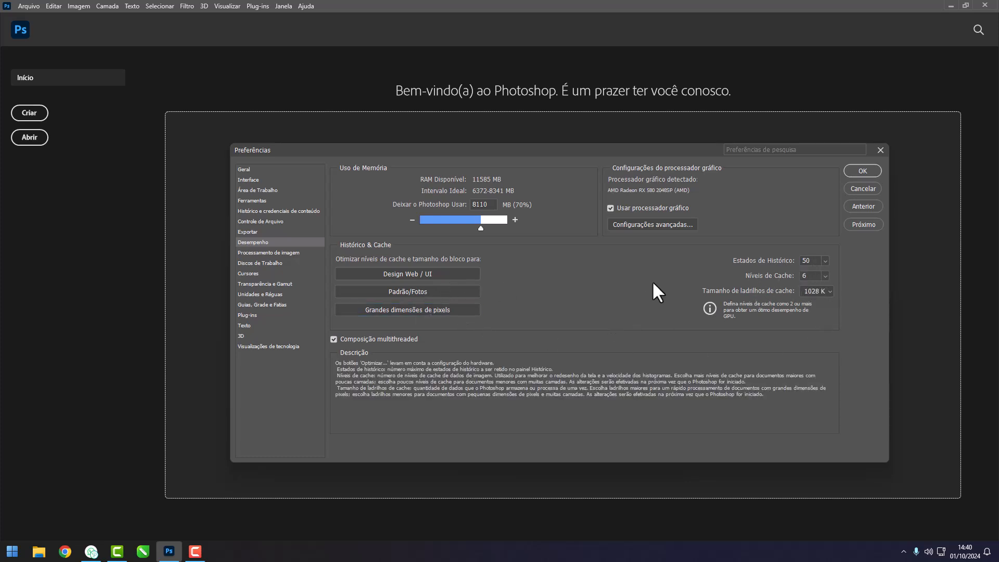
# - Set Estados de Histórico to 20 and Níveis de Cache to 3, with Tamanho de ladrilhos de cache at 132 K
pyautogui.click(824, 261)
pyautogui.click(688, 277)
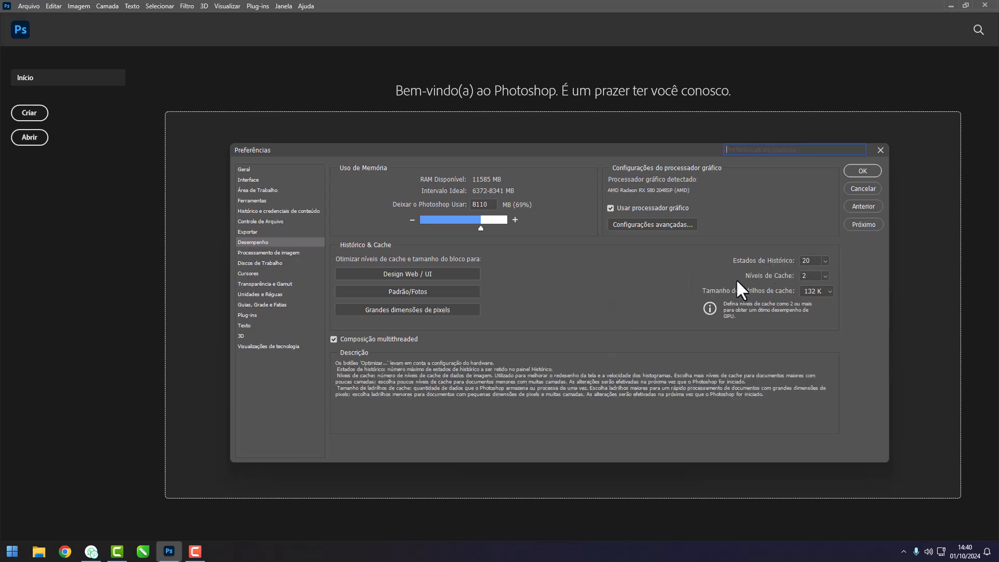
pyautogui.click(824, 275)
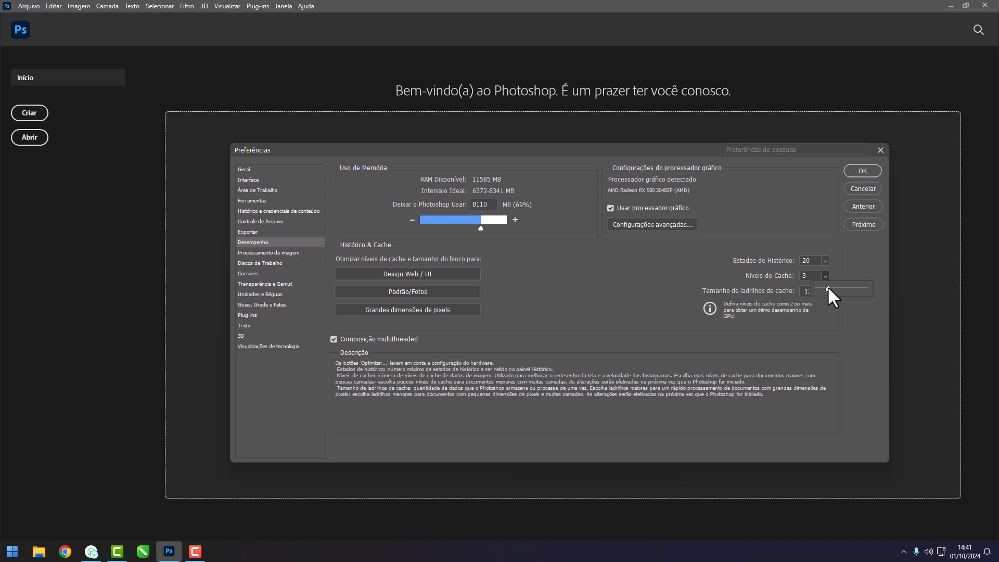
pyautogui.click(661, 272)
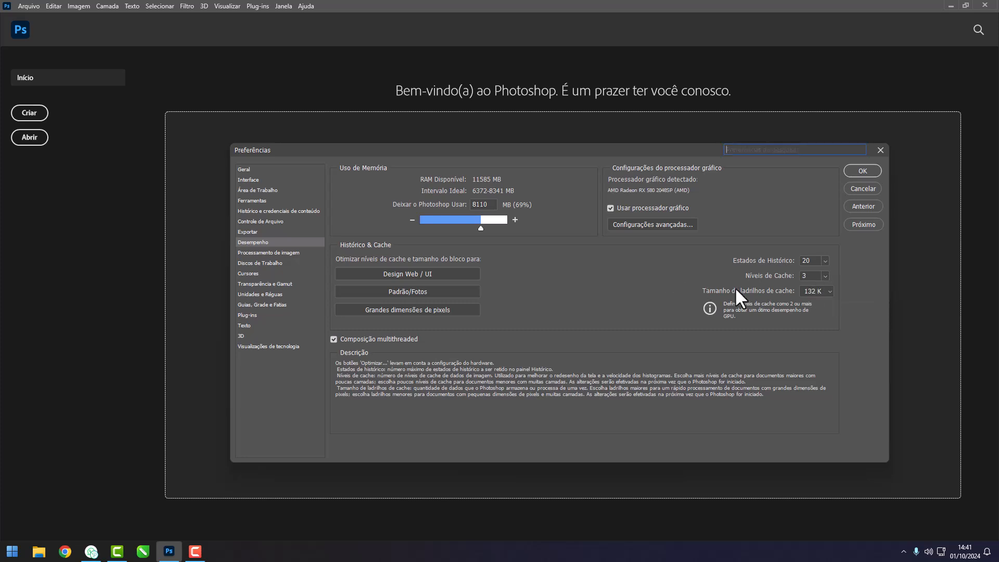
pyautogui.click(830, 291)
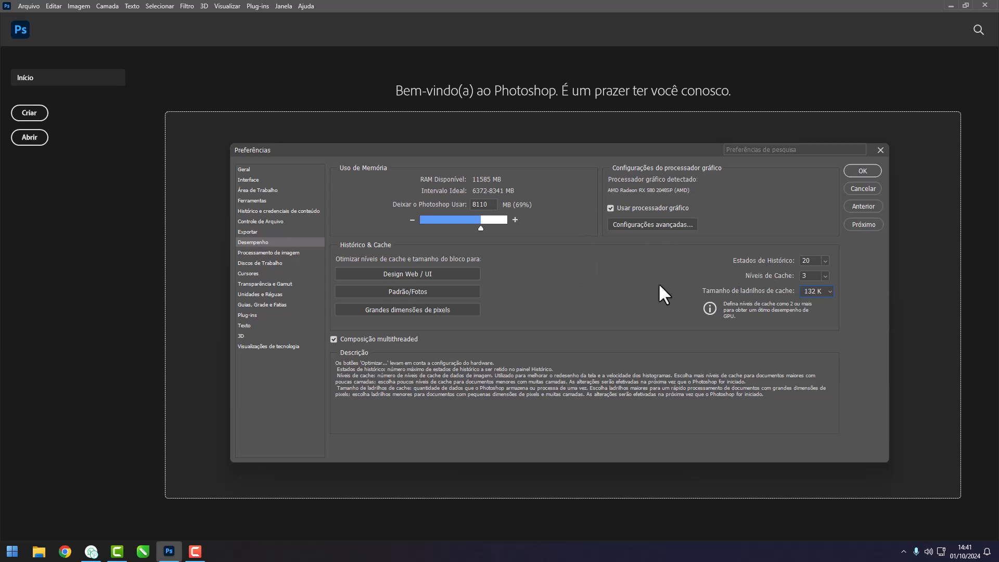
# - Check the Processamento de imagem preferences, and in Discos de Trabalho enable D:\ as a scratch disk
pyautogui.click(265, 253)
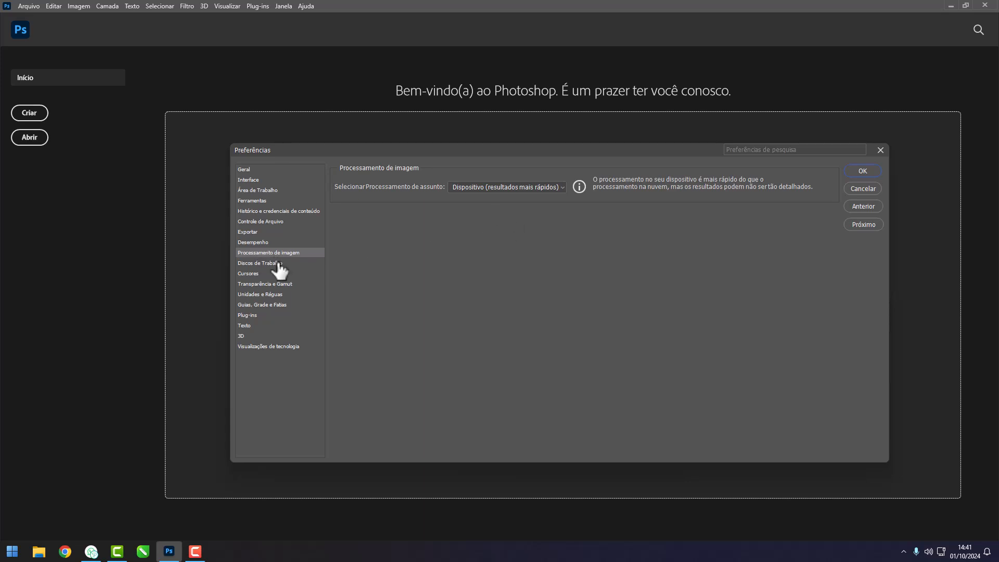
pyautogui.click(274, 264)
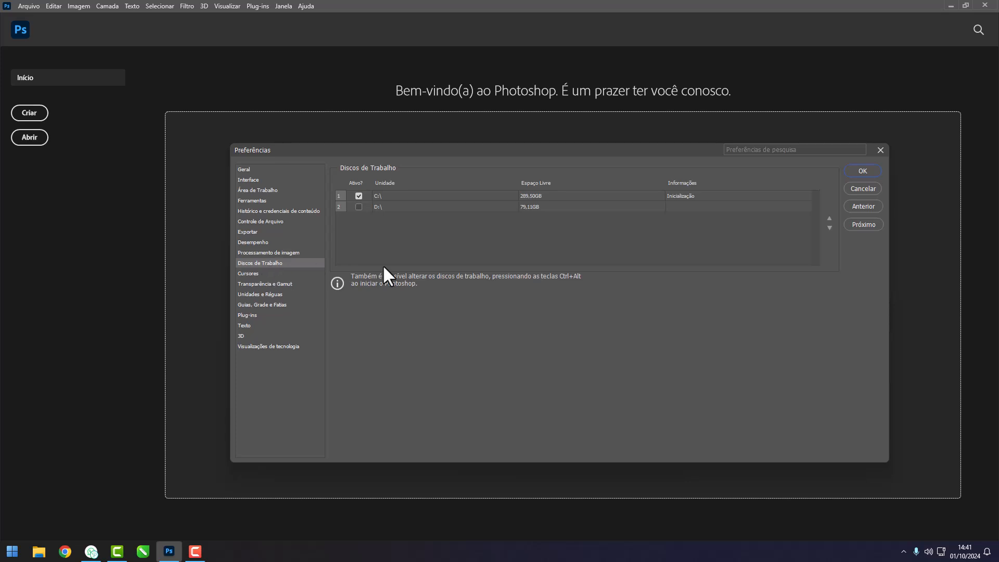
pyautogui.click(360, 207)
# - Review the preferences for Cursores, Transparência e Gamut, Unidades e Réguas, and Guias, Grade e Fatias
pyautogui.click(247, 274)
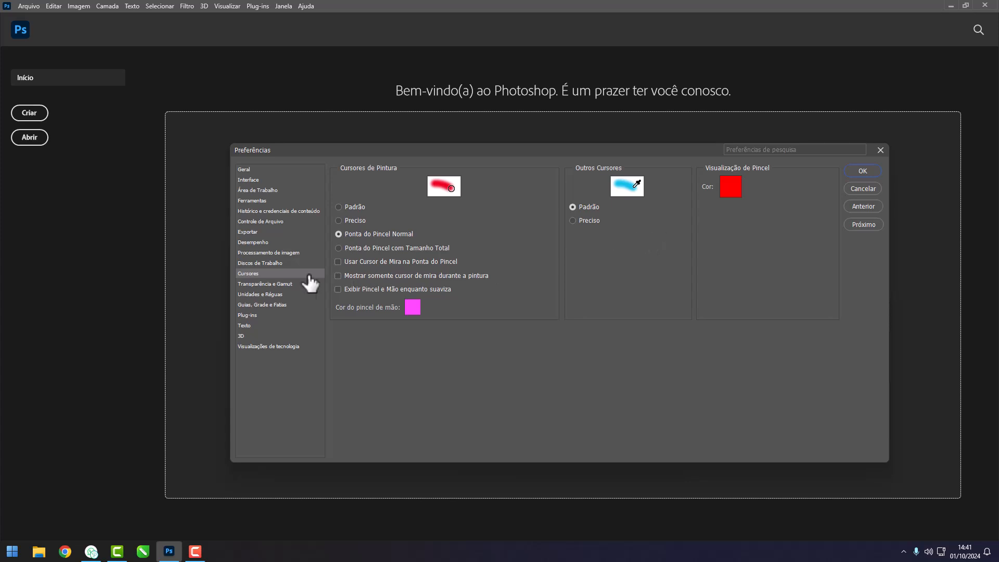
pyautogui.click(261, 284)
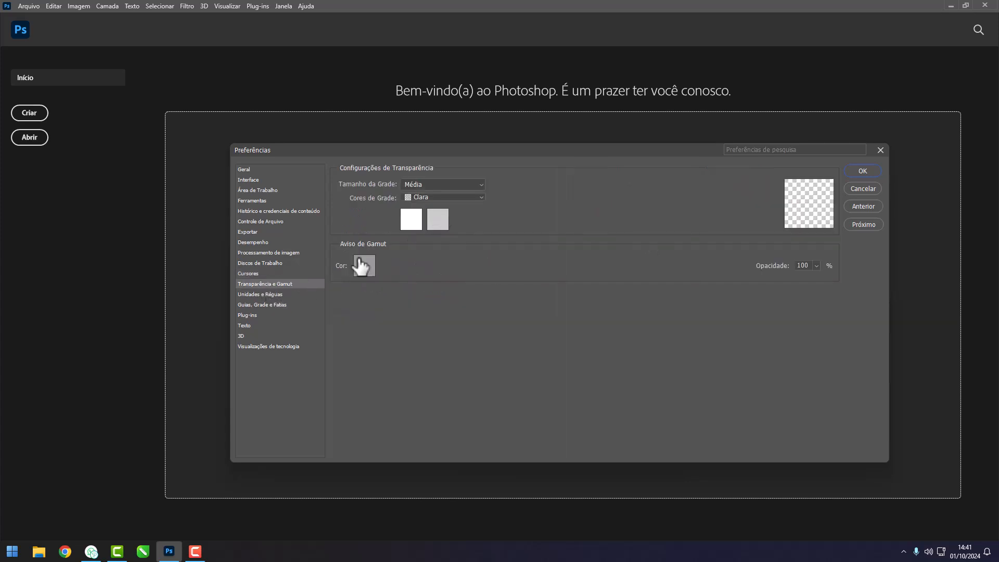
pyautogui.click(270, 294)
pyautogui.click(261, 304)
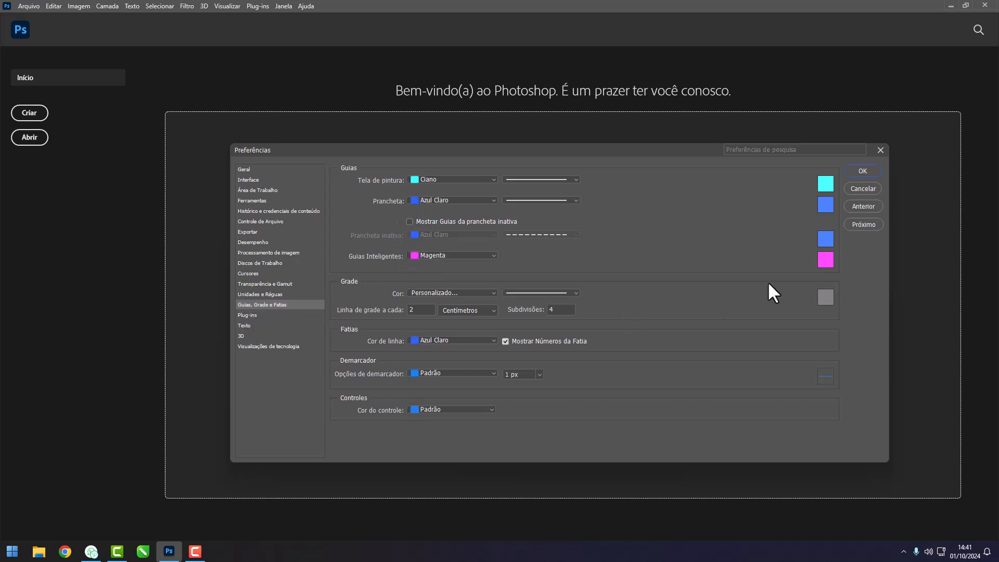
# - Check the Plug-ins preferences, and in Texto turn off filling new type layers with placeholder text
pyautogui.click(256, 316)
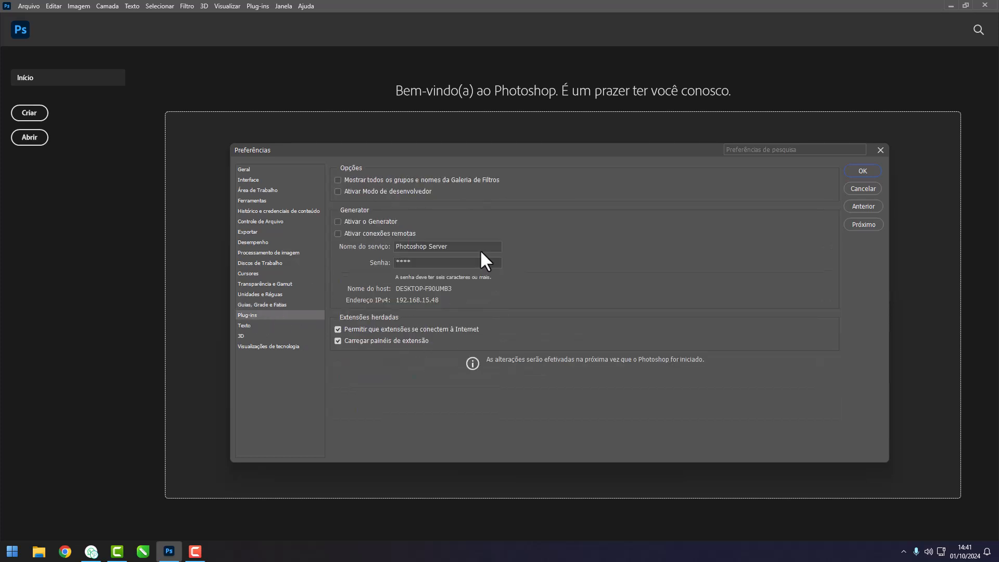
pyautogui.click(246, 326)
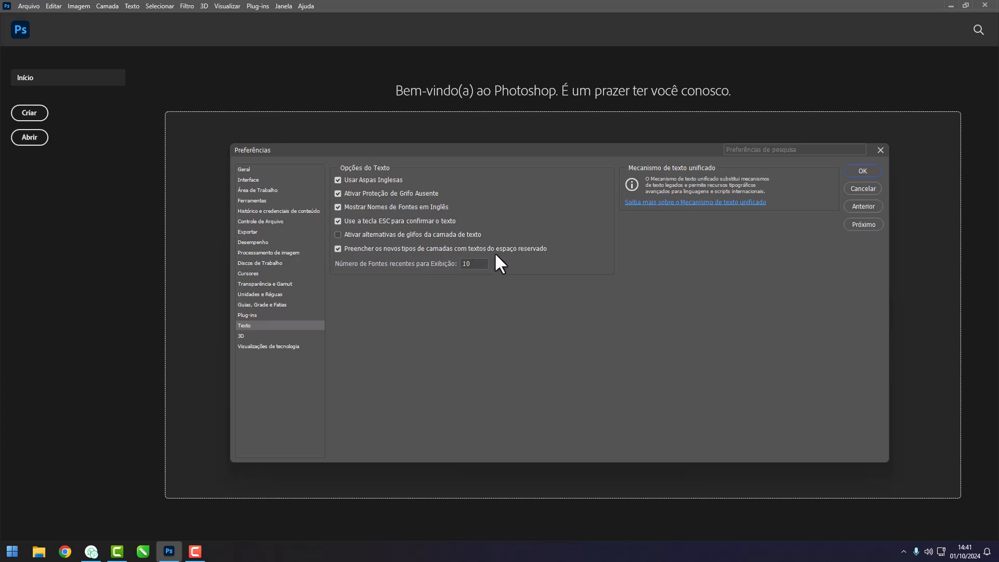
pyautogui.click(338, 249)
# - In the 3D preferences, reduce the VRAM Photoshop may use to 97 MB and set Qualidade da sombra to Muito baixa
pyautogui.click(239, 335)
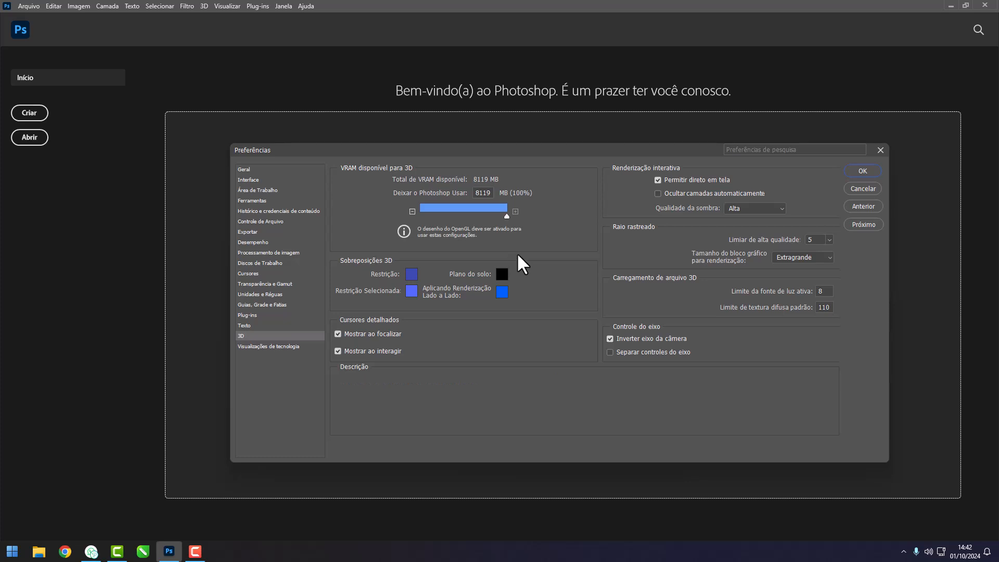
pyautogui.click(502, 215)
pyautogui.moveTo(501, 214); pyautogui.dragTo(392, 216)
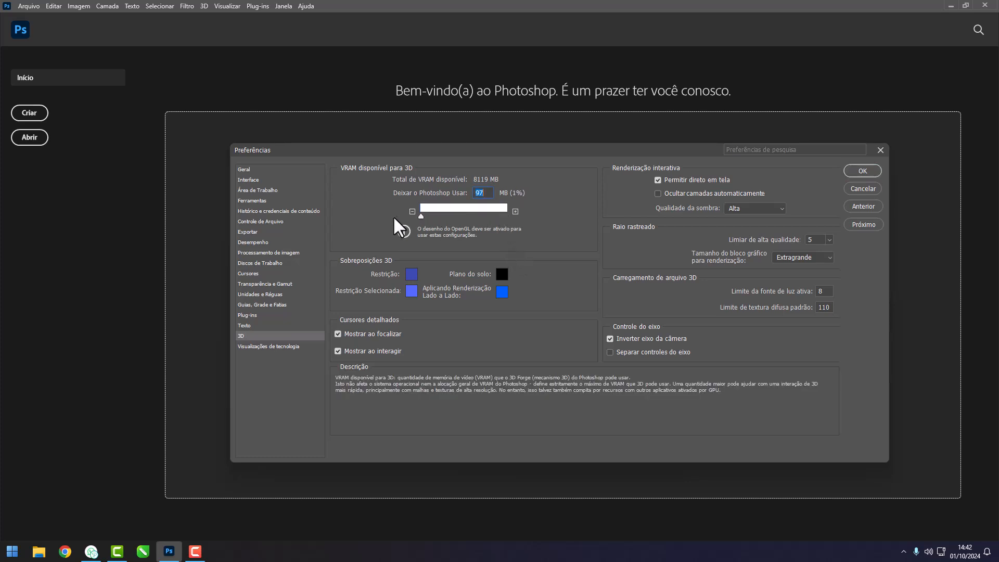
pyautogui.click(759, 208)
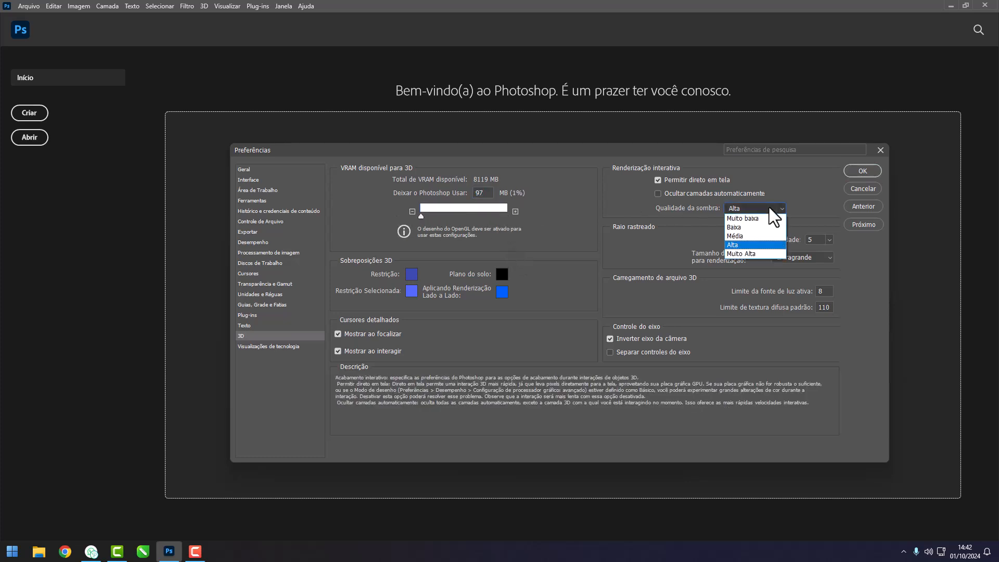
pyautogui.click(745, 226)
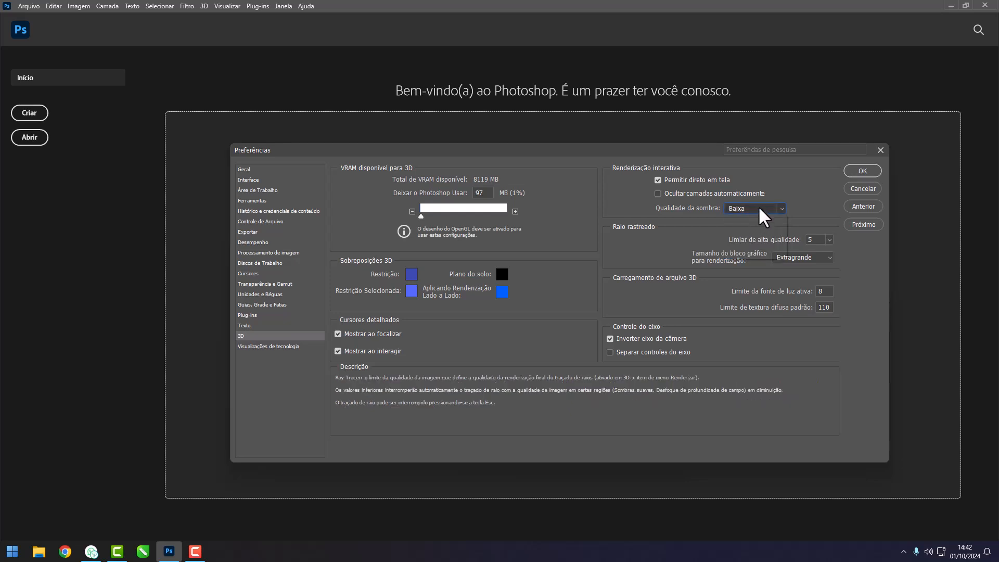
pyautogui.click(758, 207)
pyautogui.click(748, 218)
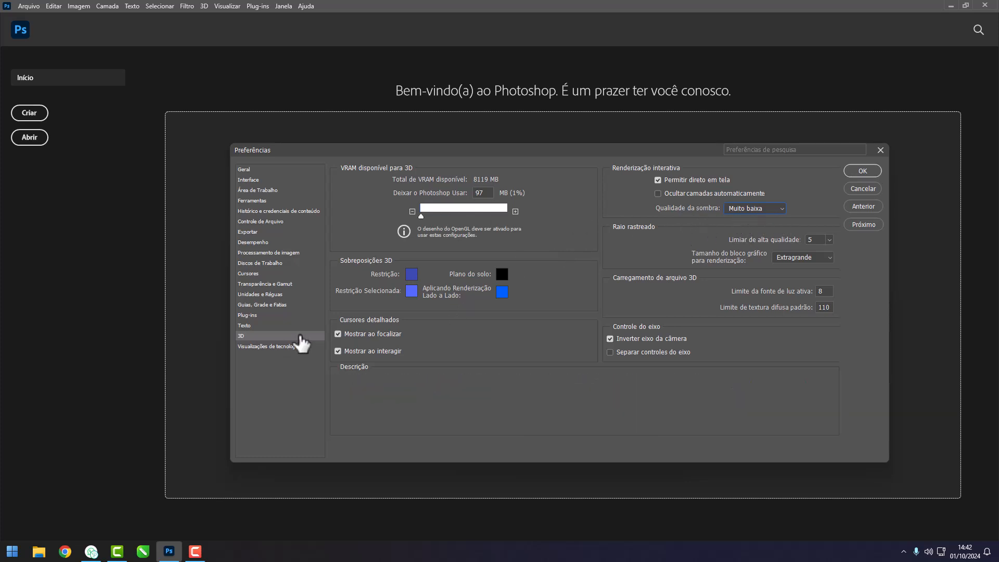
# - Review the Visualizações de tecnologia preferences and apply all preference changes
pyautogui.click(287, 348)
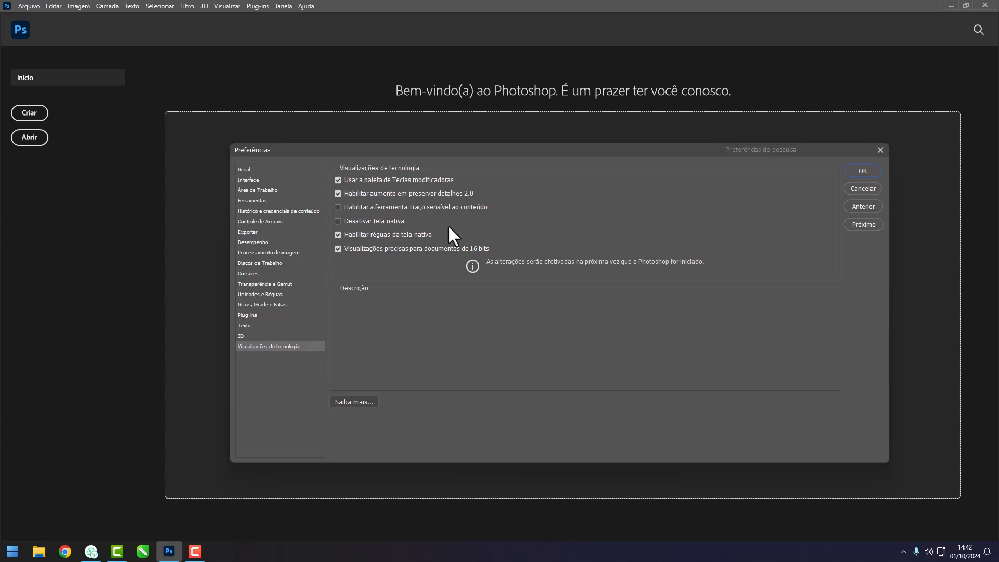
pyautogui.click(864, 171)
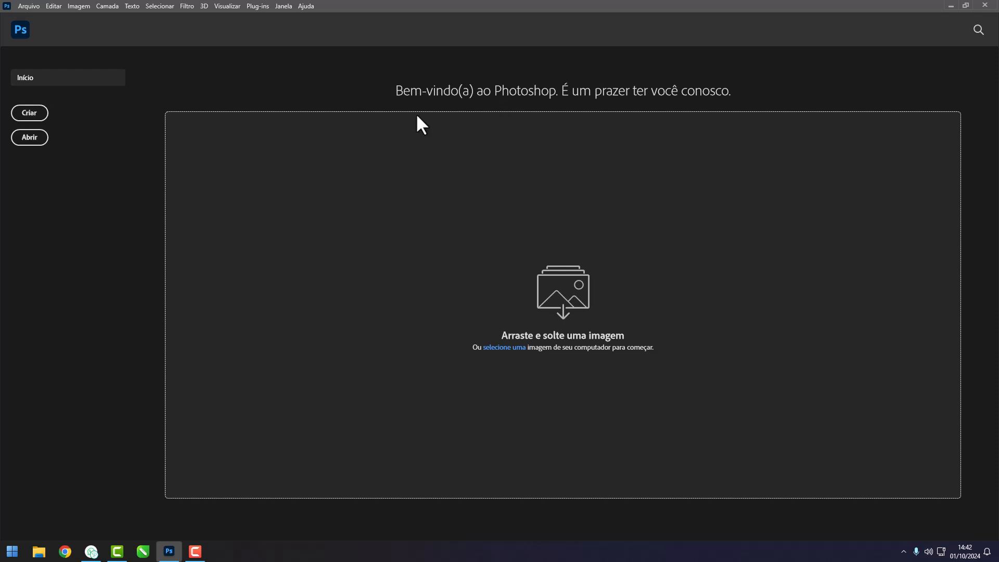
# - Start a new document, dismiss the introductory banners, check the saved presets and return to the recent ones
pyautogui.click(46, 115)
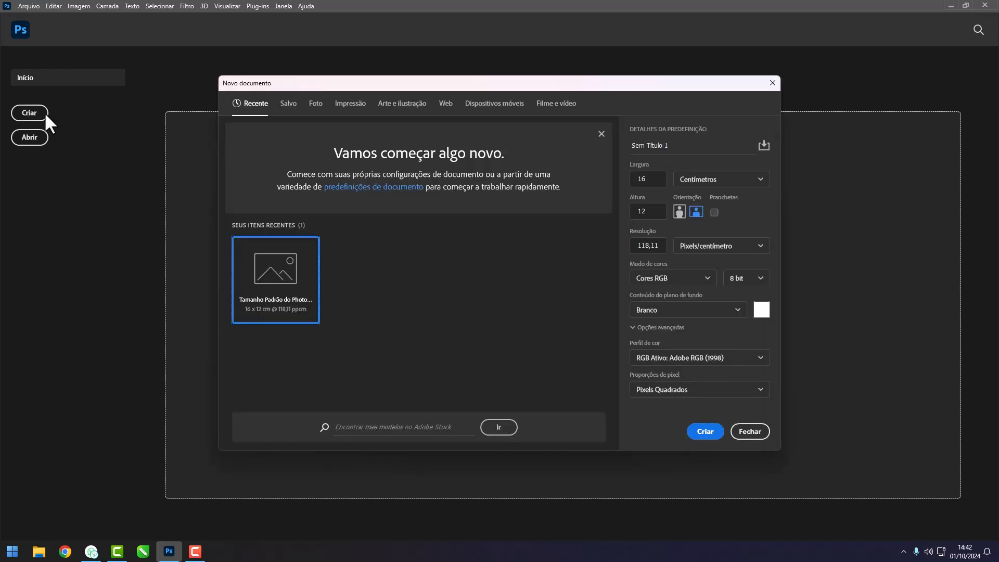
pyautogui.click(601, 134)
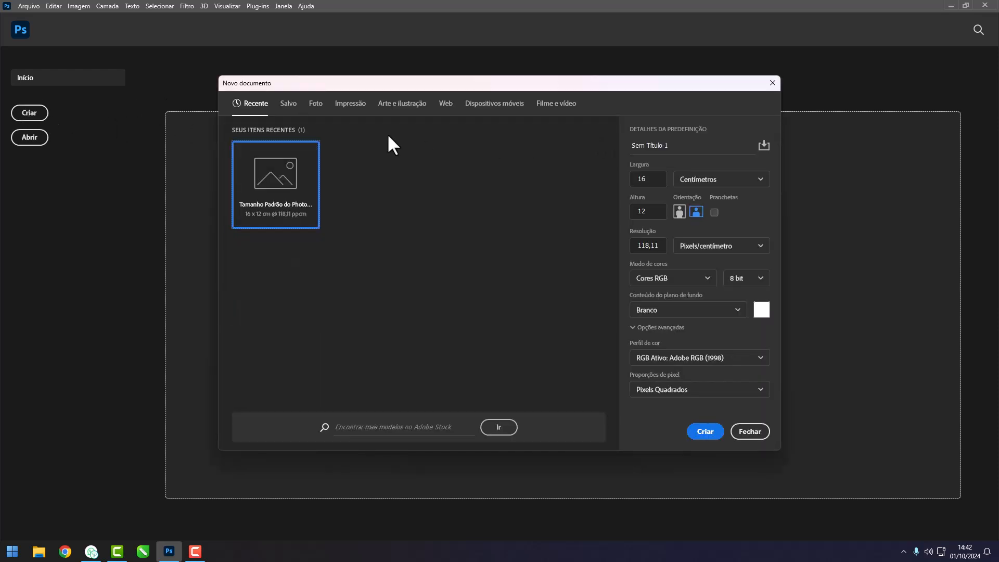
pyautogui.click(288, 106)
pyautogui.click(601, 134)
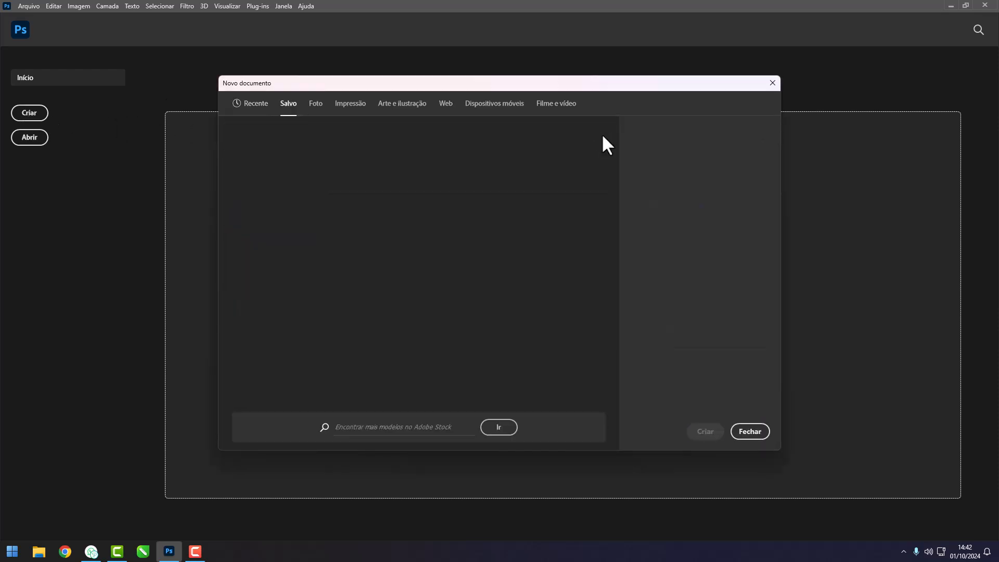
pyautogui.click(245, 106)
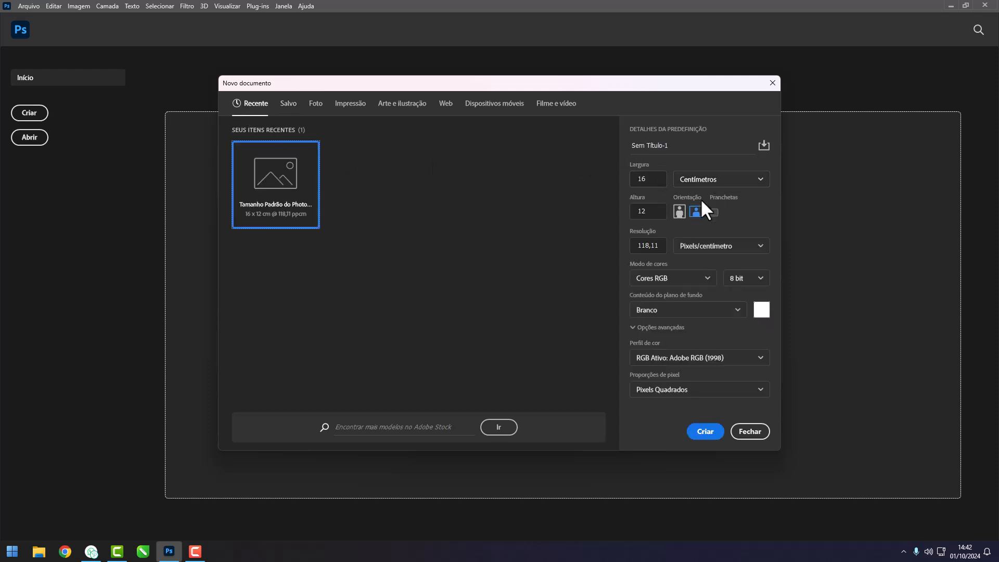
# - Set the new document's resolution unit to Pixels/polegada and its dimension unit to Pixels
pyautogui.click(730, 247)
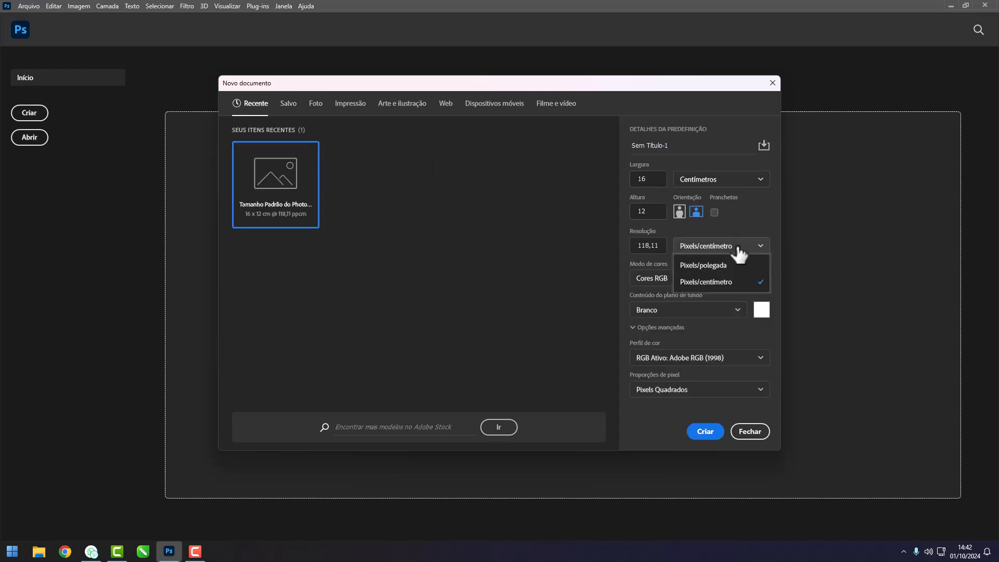
pyautogui.click(715, 265)
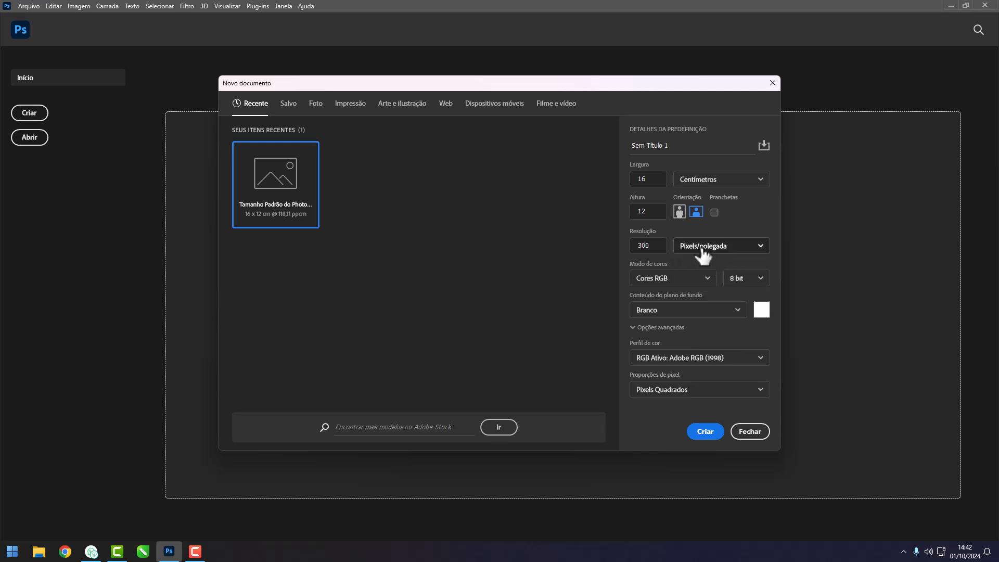
pyautogui.click(765, 177)
pyautogui.click(702, 195)
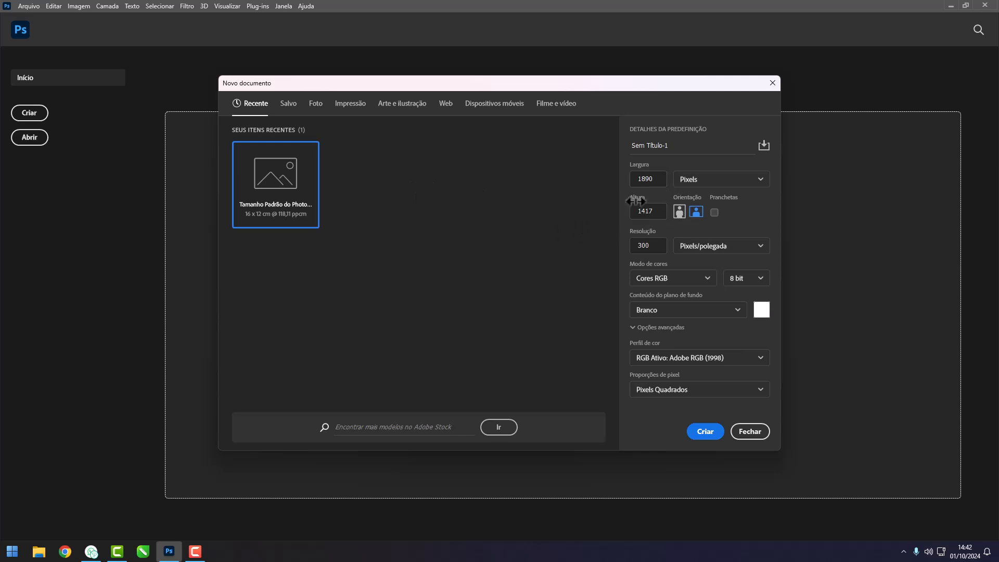
# - Set the new document's resolution to 72 pixels per inch, trying 300 in between
pyautogui.doubleClick(649, 246)
pyautogui.write('72')
pyautogui.doubleClick(646, 245)
pyautogui.click(654, 248)
pyautogui.write('300')
pyautogui.moveTo(656, 247); pyautogui.dragTo(618, 247)
pyautogui.write('72')
pyautogui.click(567, 216)
# - Set the document size to 1080 x 1080 pixels and save it as a preset named FEED 1080
pyautogui.doubleClick(656, 182)
pyautogui.write('1080')
pyautogui.press('Tab')
pyautogui.press('Tab')
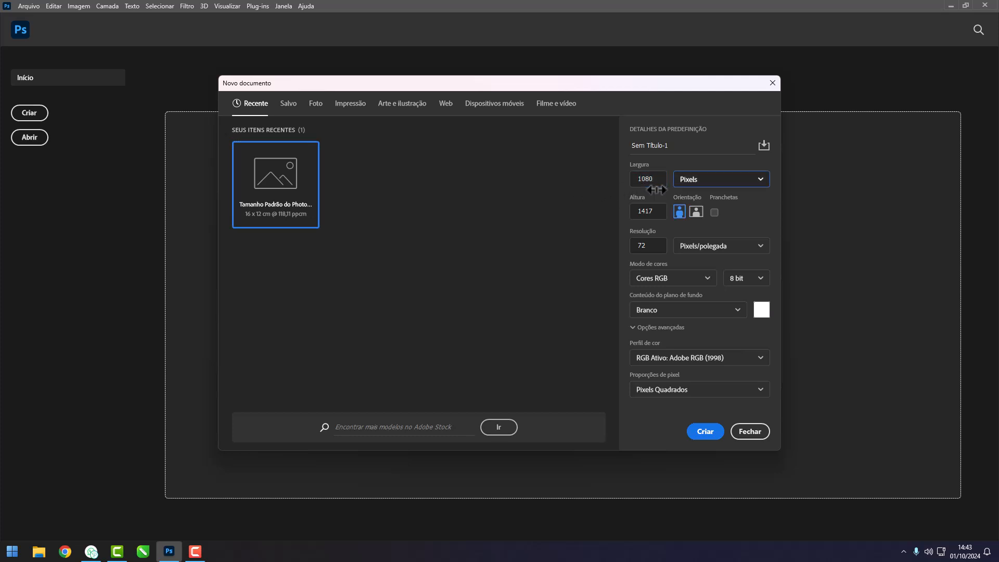
pyautogui.write('1080')
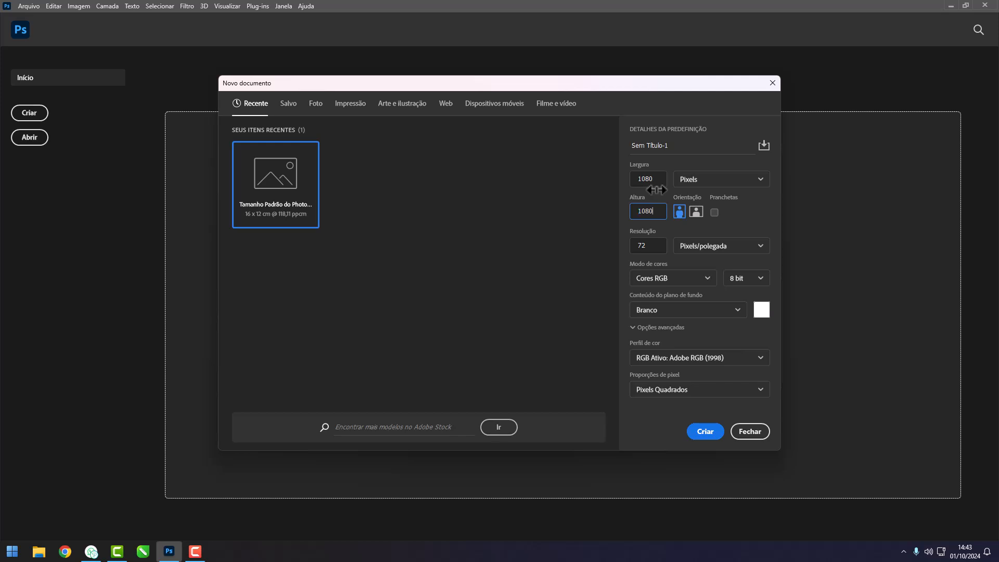
pyautogui.click(764, 145)
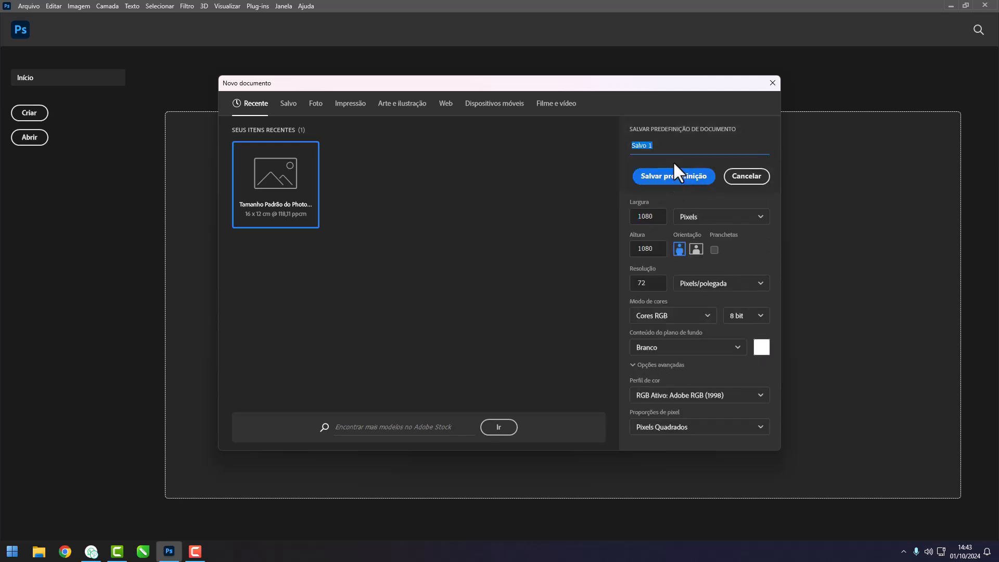
pyautogui.write('FEED 1080')
pyautogui.click(695, 179)
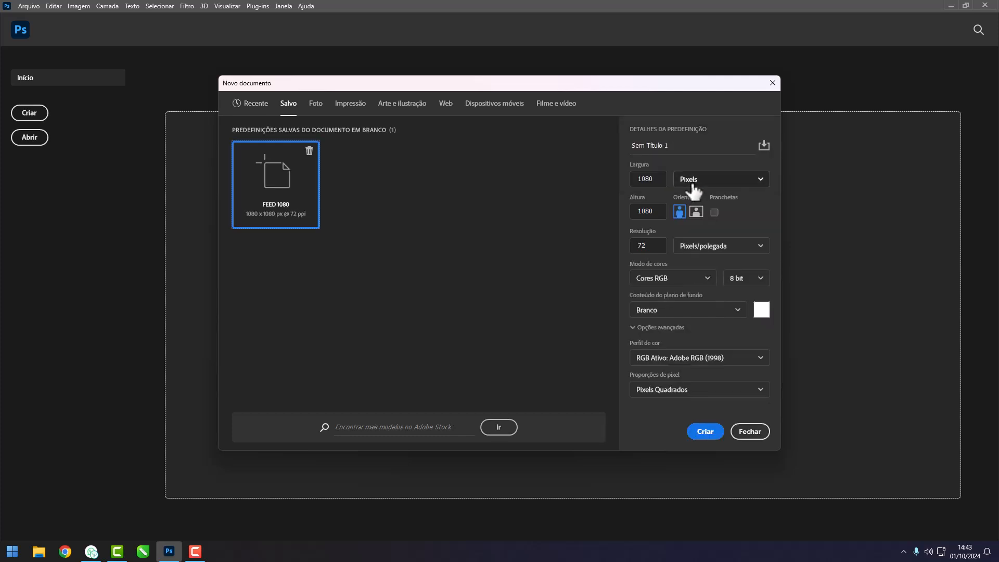
# - Change the document height to 1350 pixels and save it as a preset named FEED 1350
pyautogui.click(660, 211)
pyautogui.write('1350')
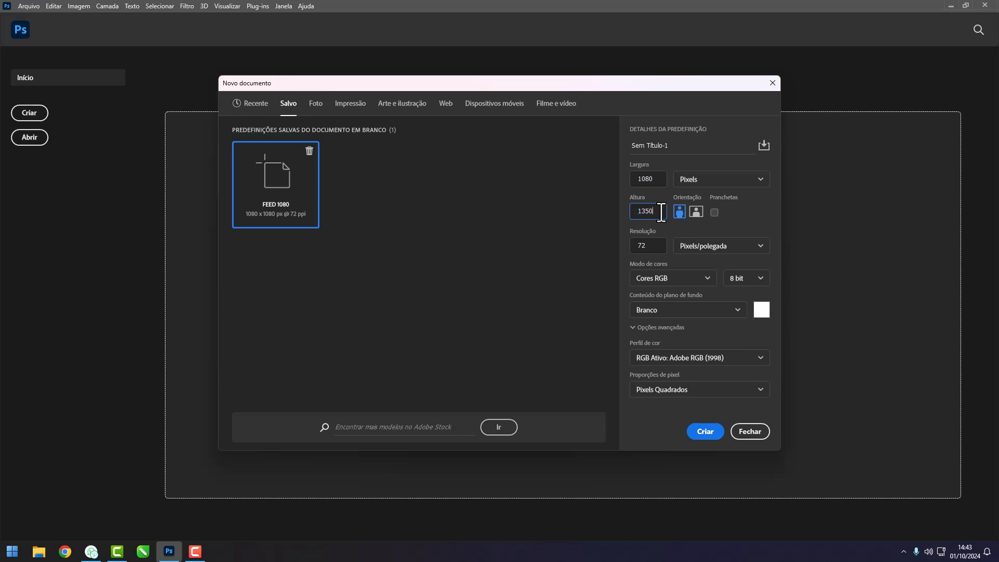
pyautogui.click(764, 147)
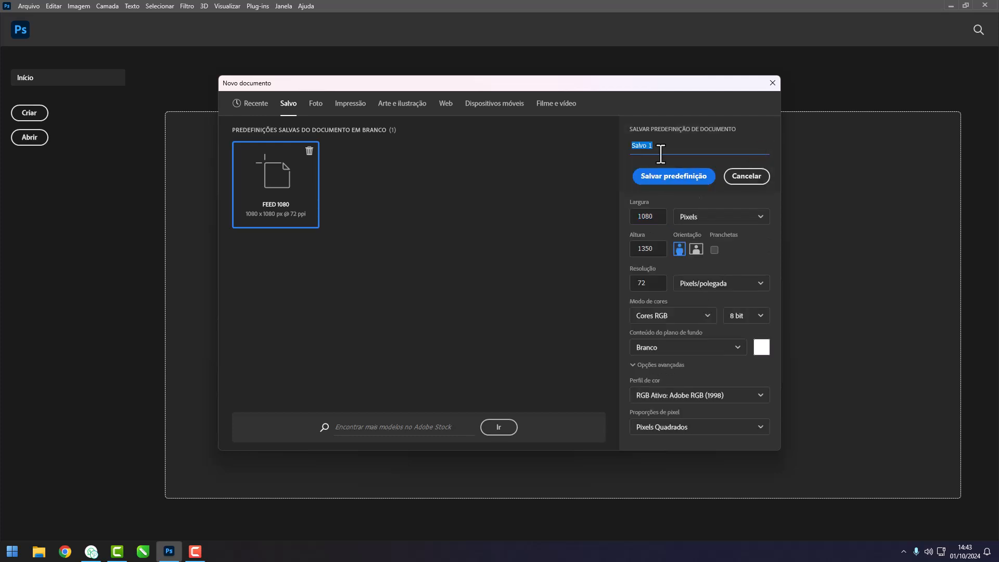
pyautogui.write('FEED 1350')
pyautogui.click(699, 178)
# - Change the document height to 1920 pixels and save it as a preset named STORY
pyautogui.moveTo(660, 216); pyautogui.dragTo(608, 214)
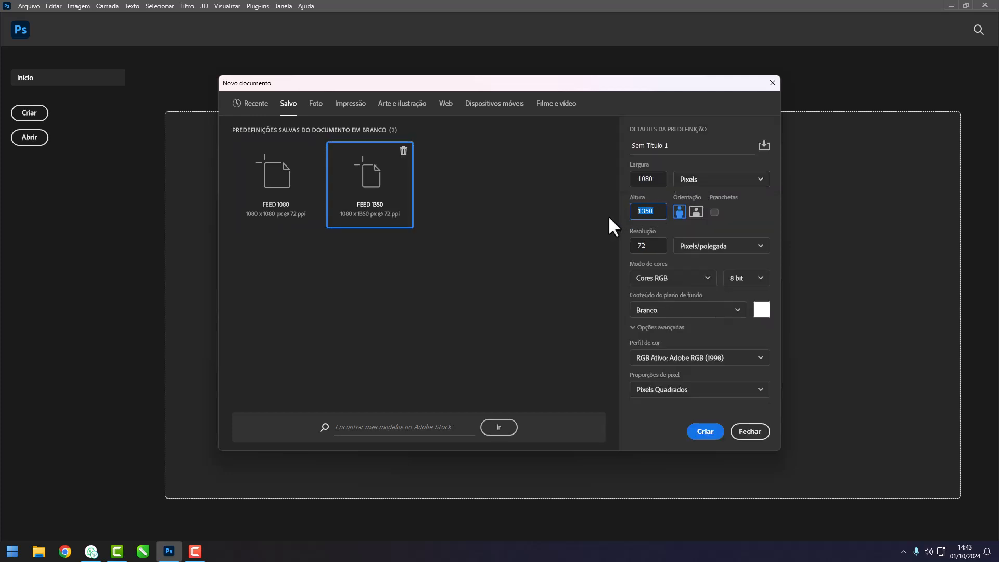
pyautogui.write('1920')
pyautogui.click(763, 146)
pyautogui.write('STO')
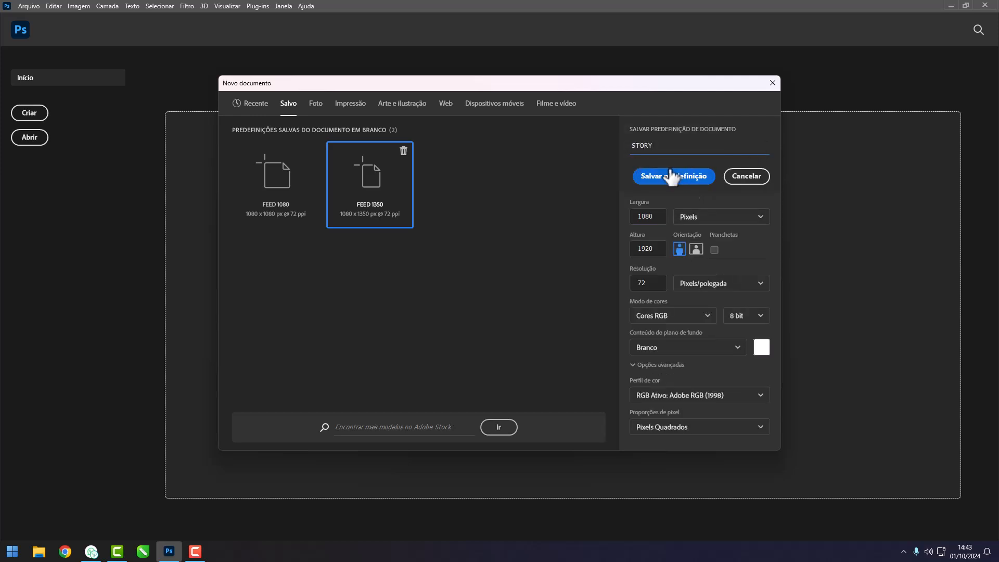
pyautogui.write('RY')
pyautogui.click(674, 183)
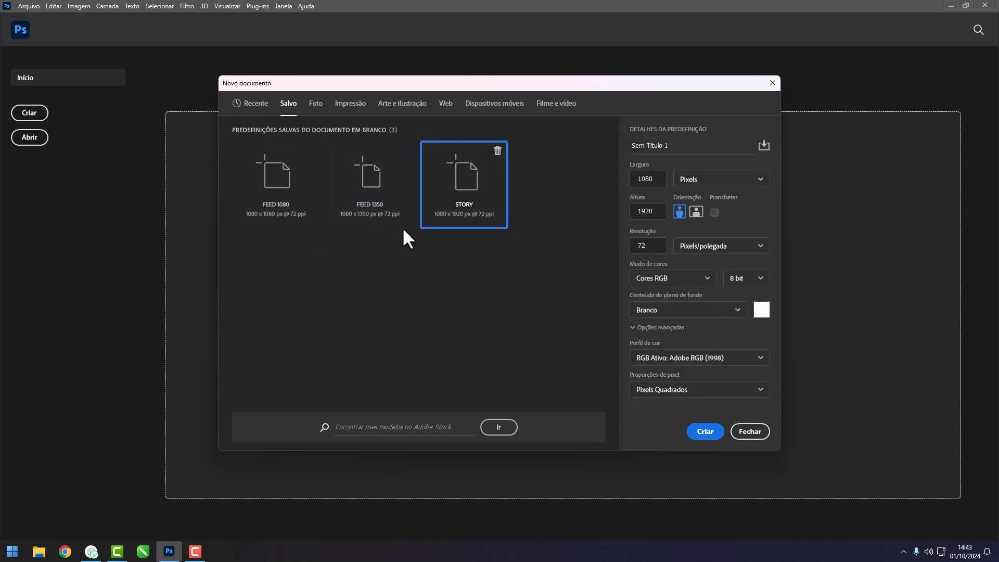
# - Create a new document from the saved FEED 1080 preset and activate the Move tool
pyautogui.click(304, 221)
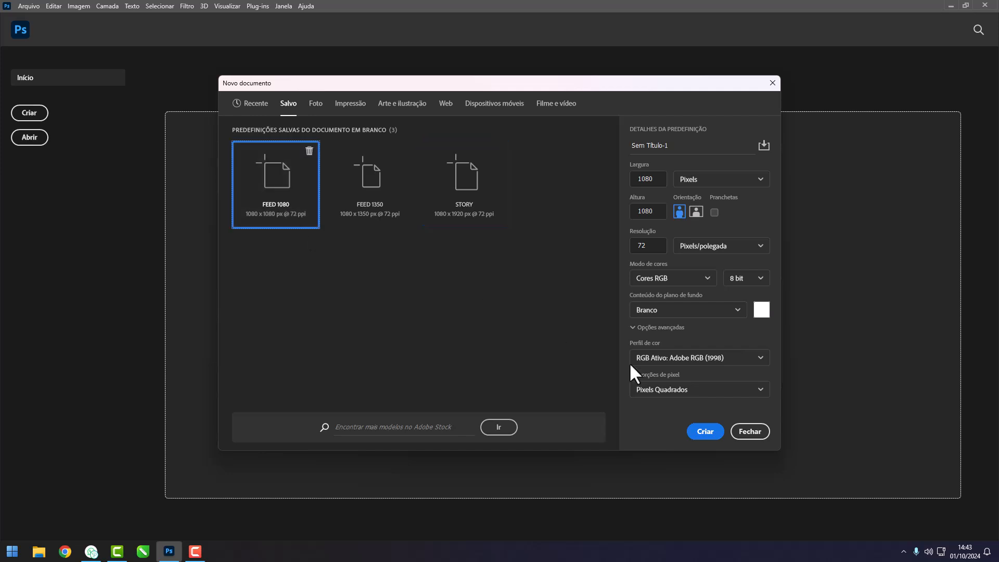
pyautogui.click(705, 432)
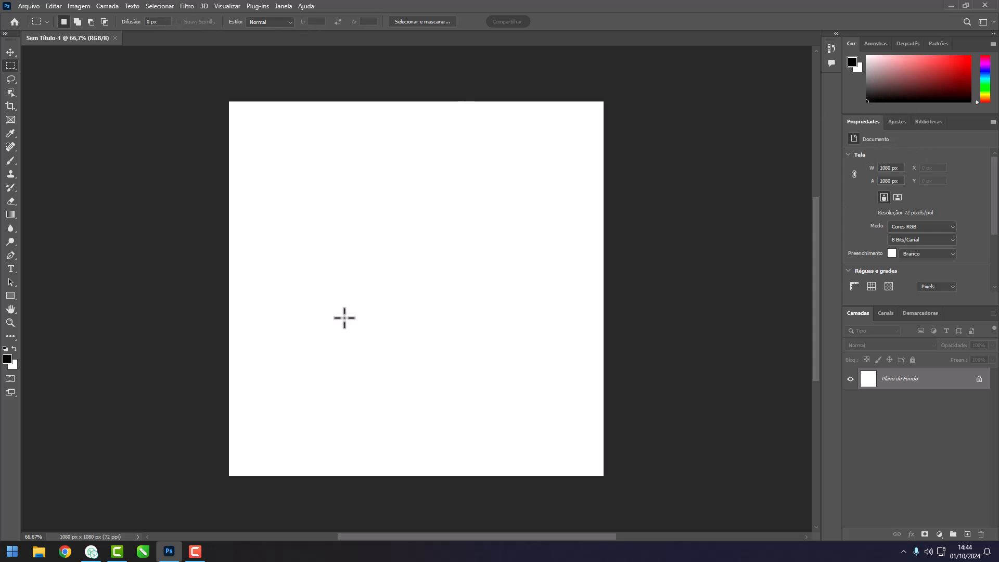
pyautogui.click(10, 50)
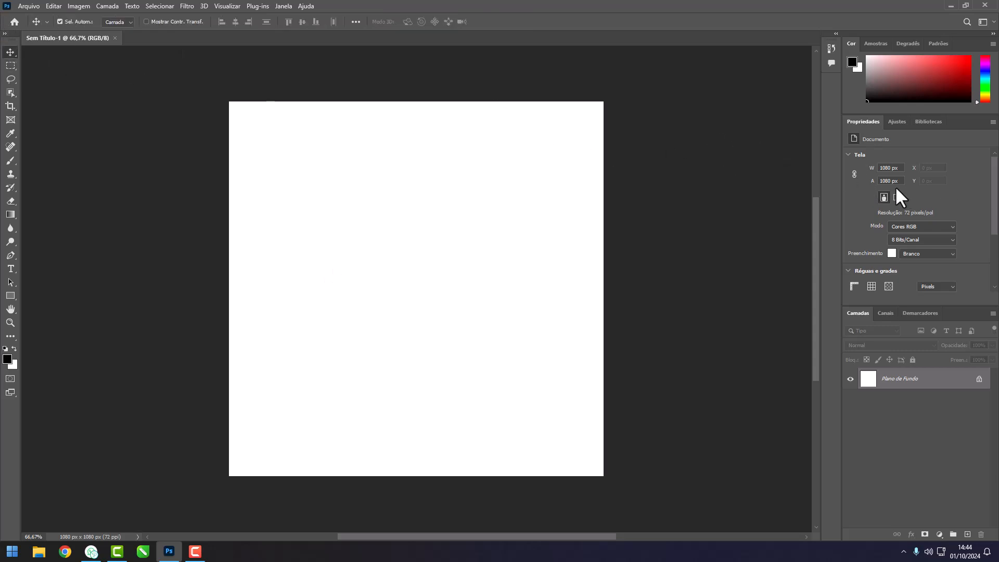
# - Close the Cor panel and delete all the swatch groups in Amostras, from RGB to the last Claro
pyautogui.rightClick(850, 41)
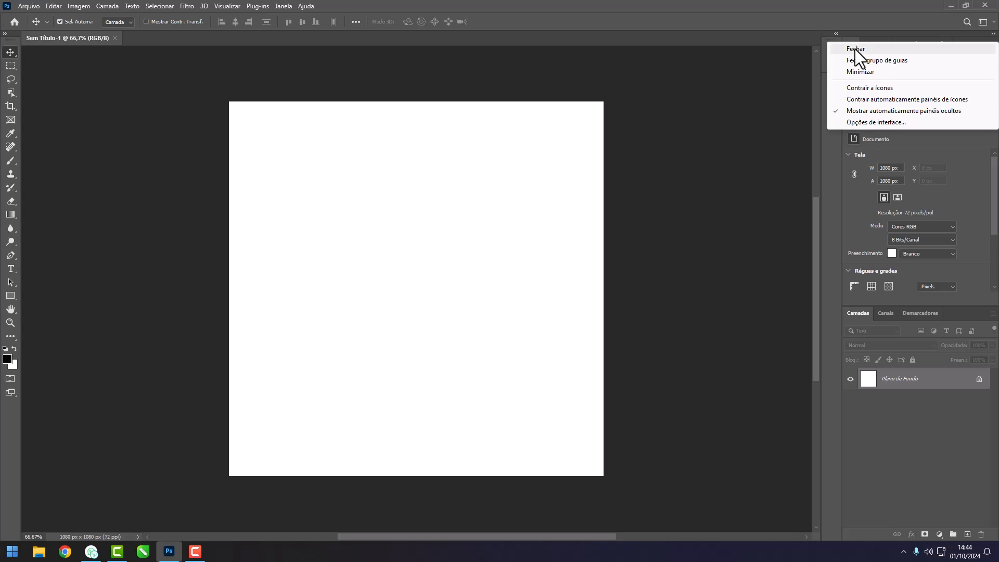
pyautogui.click(859, 45)
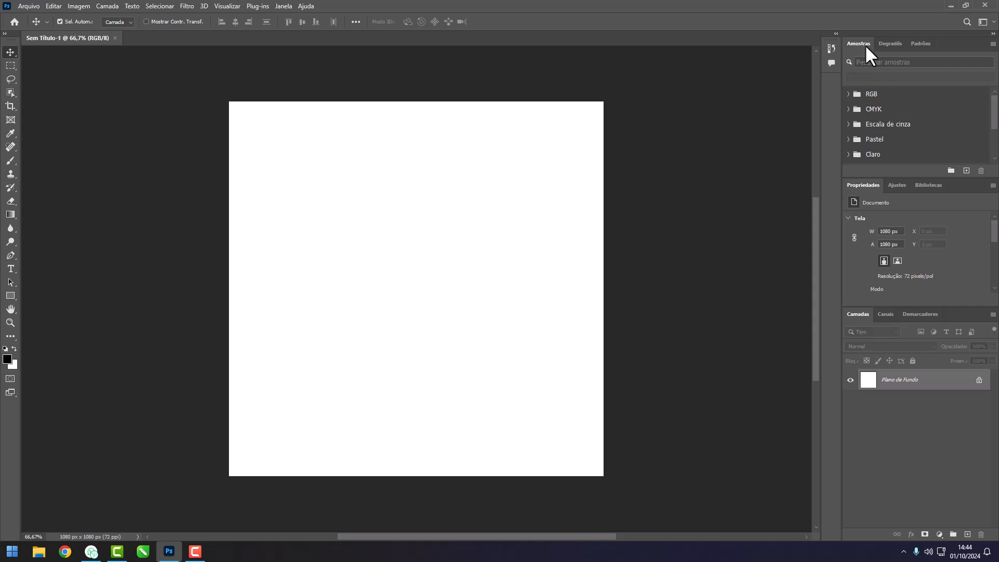
pyautogui.click(868, 94)
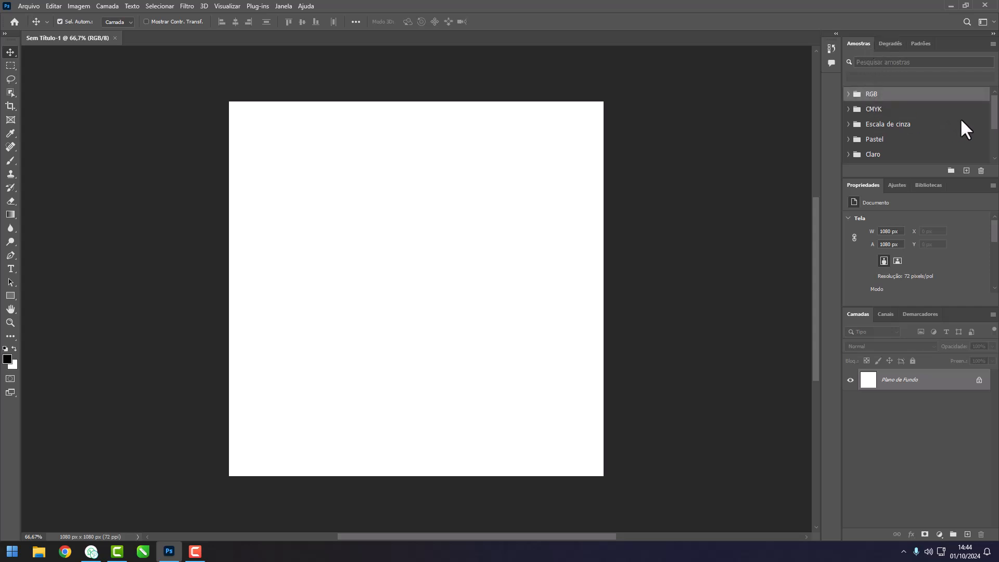
pyautogui.moveTo(994, 117); pyautogui.dragTo(994, 150)
pyautogui.keyDown('shift'); pyautogui.click(907, 157); pyautogui.keyUp('shift')
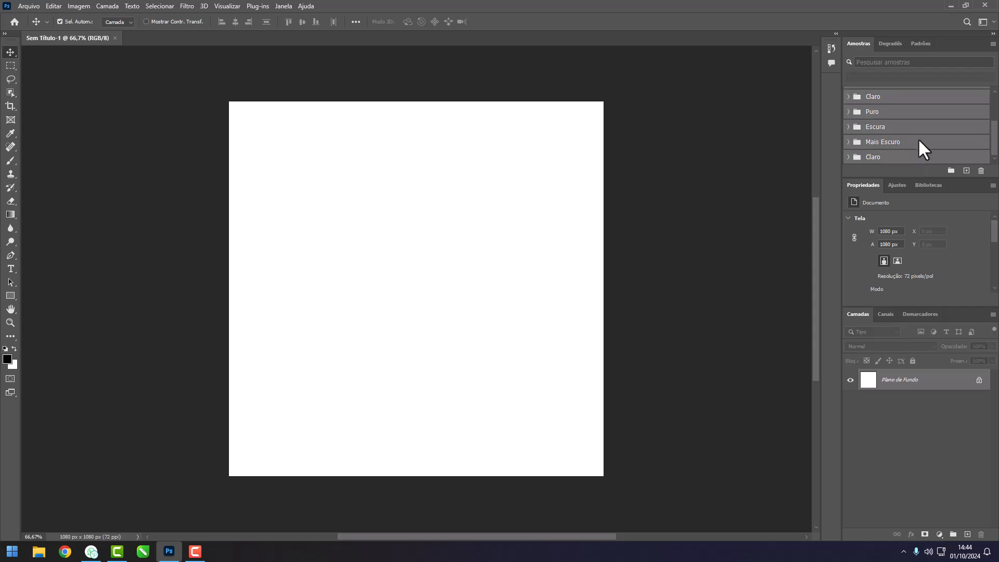
pyautogui.click(980, 171)
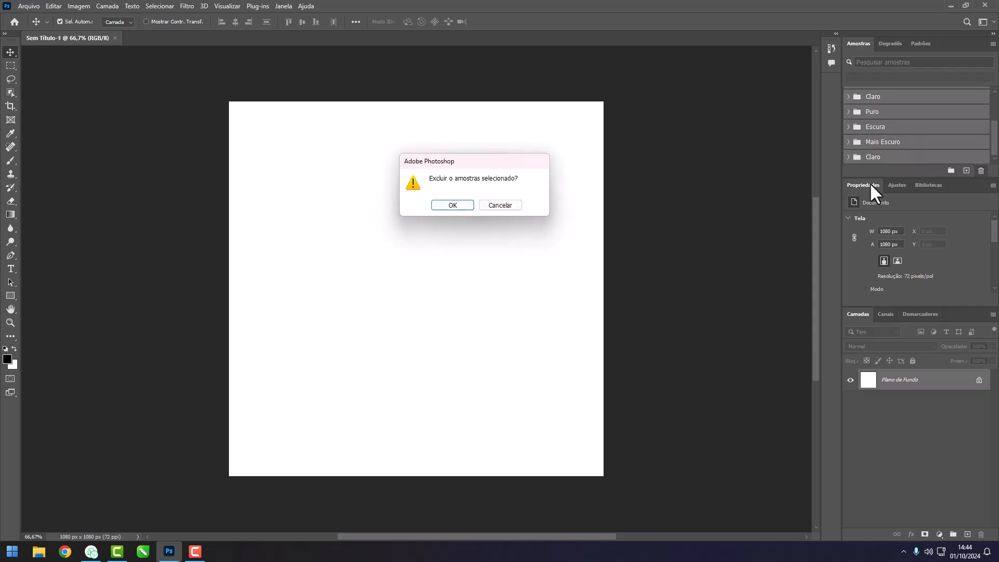
pyautogui.click(467, 206)
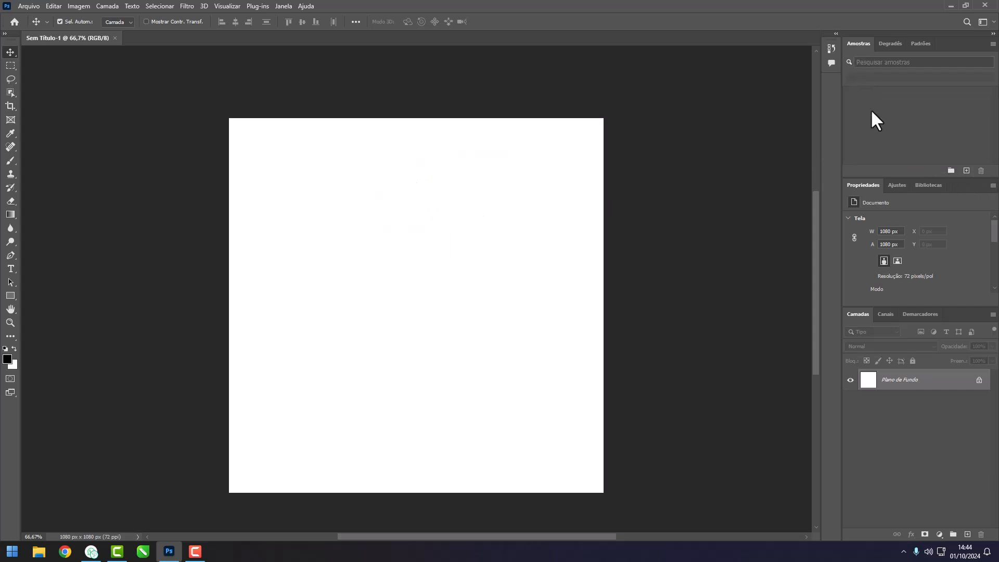
# - Delete all the gradient groups in Degradês from Blues to the end of the list, keeping only Basics
pyautogui.click(893, 44)
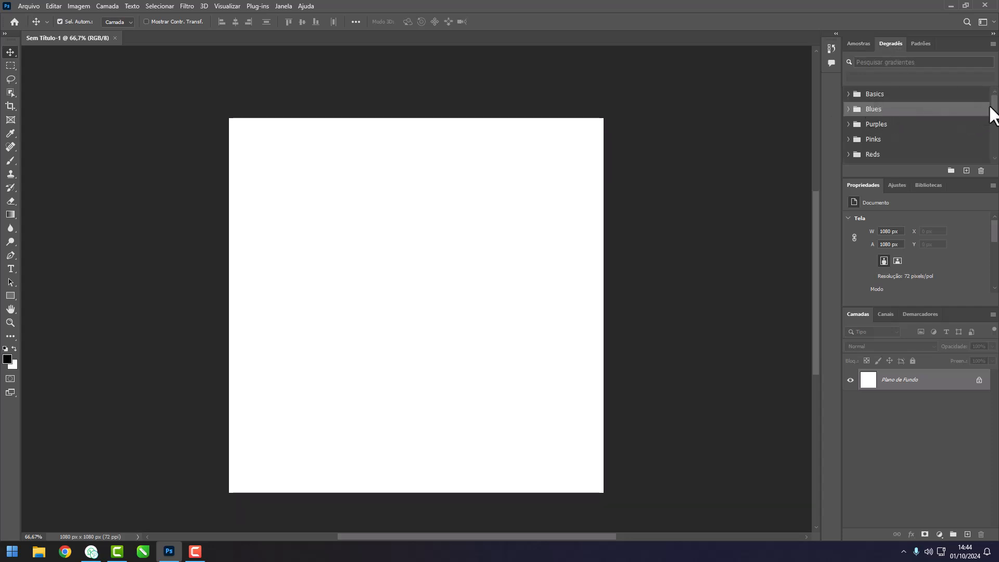
pyautogui.moveTo(996, 110)
pyautogui.mouseDown()
pyautogui.moveTo(997, 151)
pyautogui.moveTo(996, 107)
pyautogui.mouseUp()
pyautogui.keyDown('shift'); pyautogui.click(896, 157); pyautogui.keyUp('shift')
pyautogui.click(980, 171)
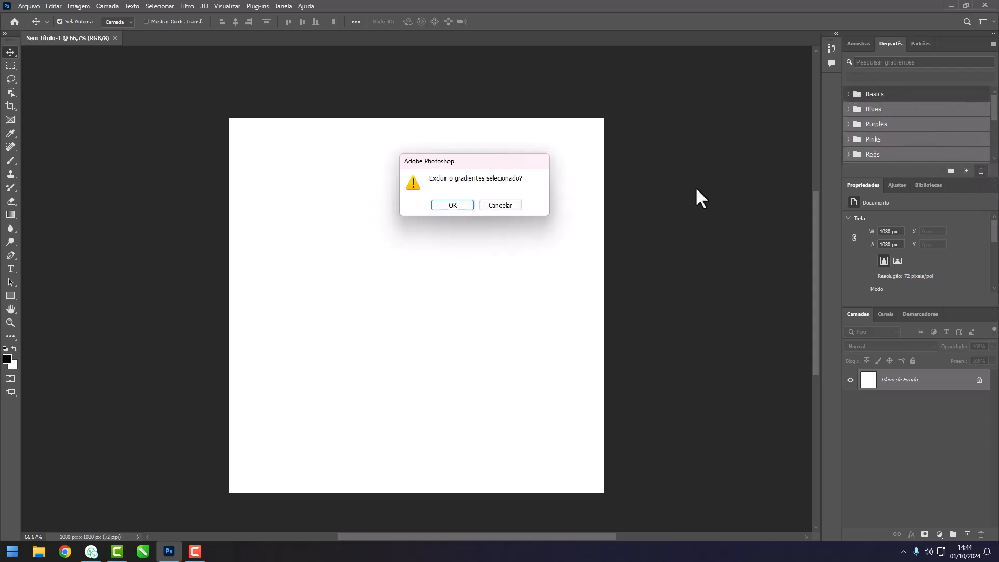
pyautogui.click(445, 205)
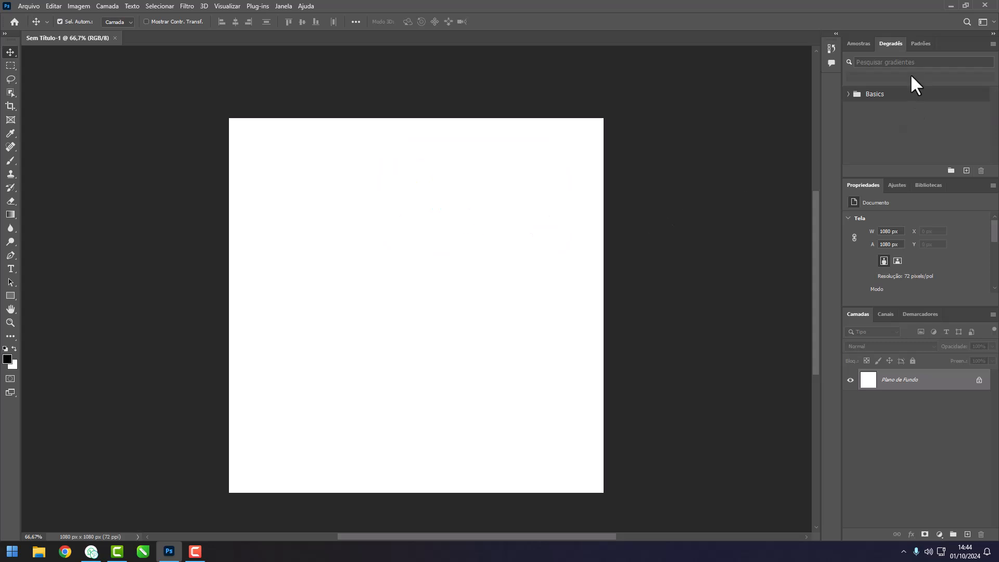
# - Close the Padrões panel and dock Propriedades in the same group as Amostras and Degradês
pyautogui.click(926, 42)
pyautogui.rightClick(925, 45)
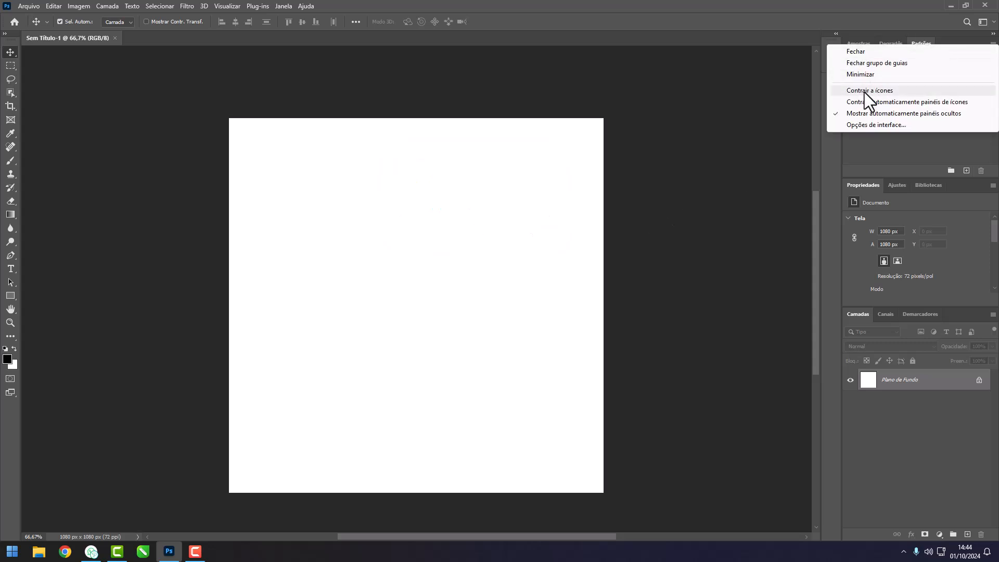
pyautogui.click(881, 51)
pyautogui.click(855, 45)
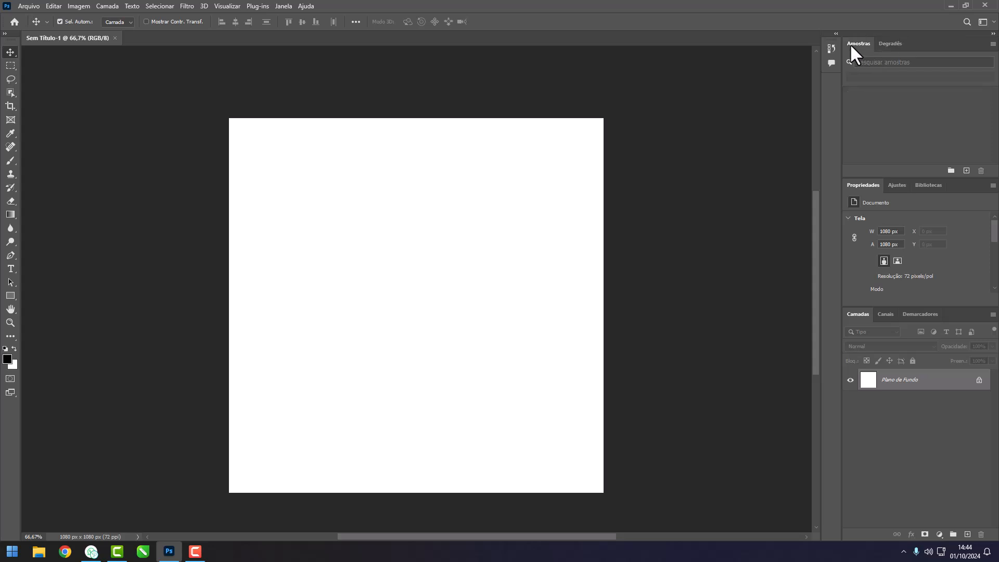
pyautogui.moveTo(864, 184); pyautogui.dragTo(934, 43)
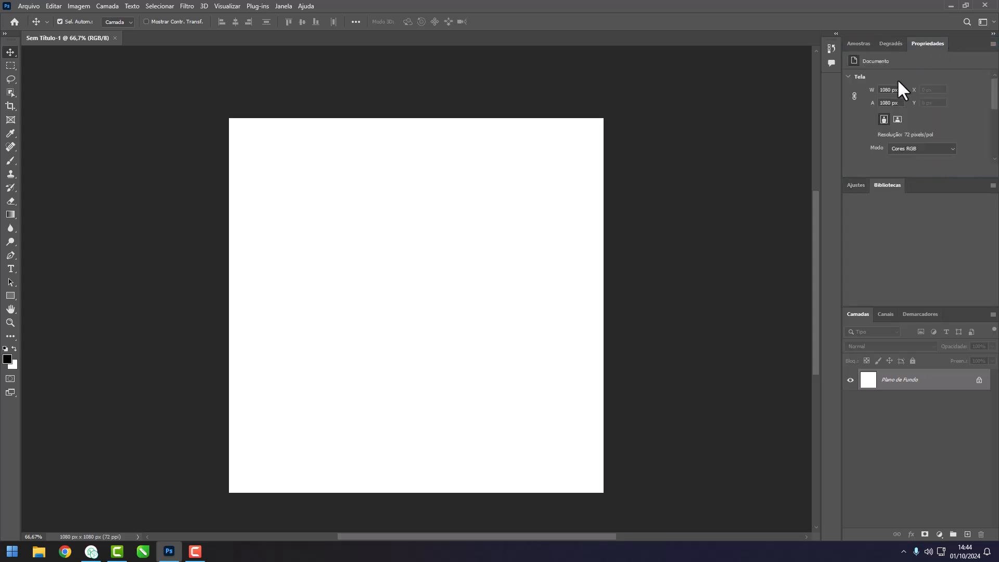
# - Close the Bibliotecas and Ajustes panels
pyautogui.rightClick(896, 185)
pyautogui.click(872, 191)
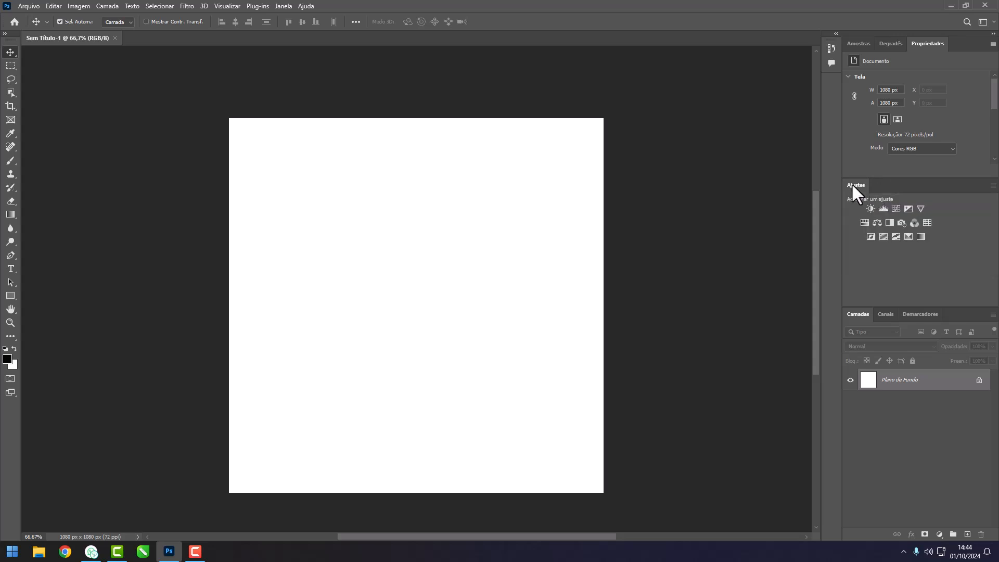
pyautogui.rightClick(850, 183)
pyautogui.click(866, 193)
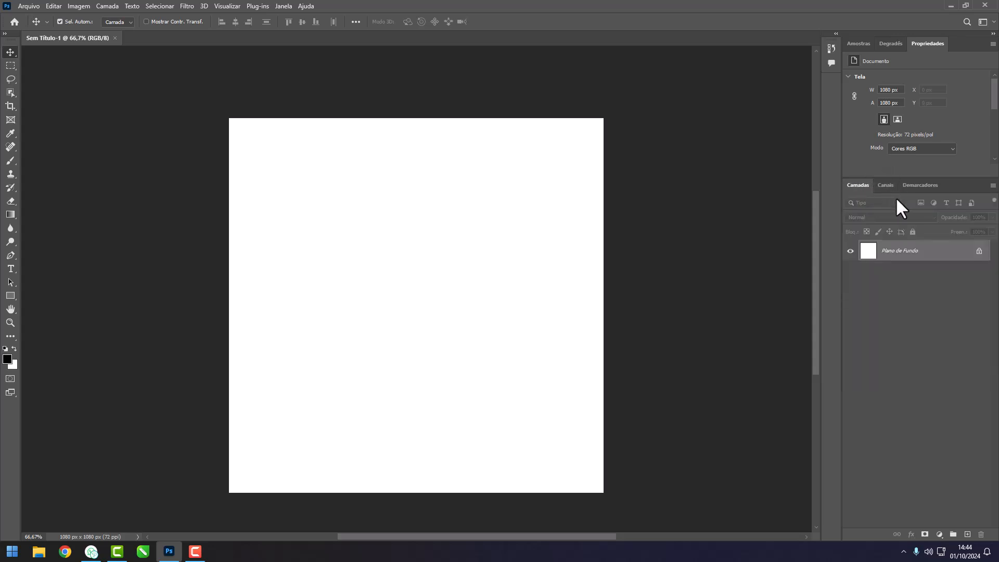
# - Make the Propriedades panel group taller, and close the Demarcadores and Canais panels beside Camadas
pyautogui.moveTo(905, 178); pyautogui.dragTo(912, 266)
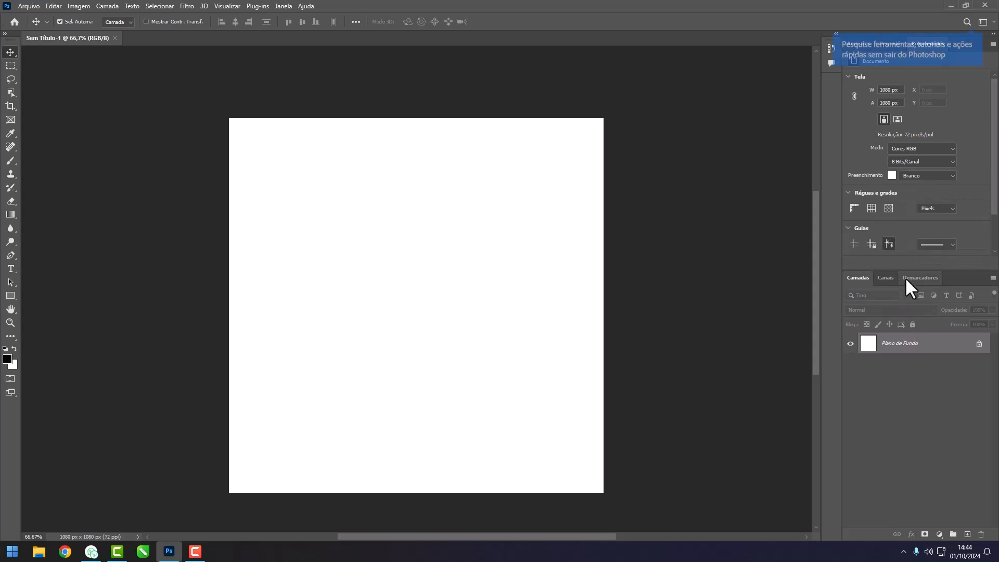
pyautogui.rightClick(913, 279)
pyautogui.click(894, 287)
pyautogui.rightClick(890, 279)
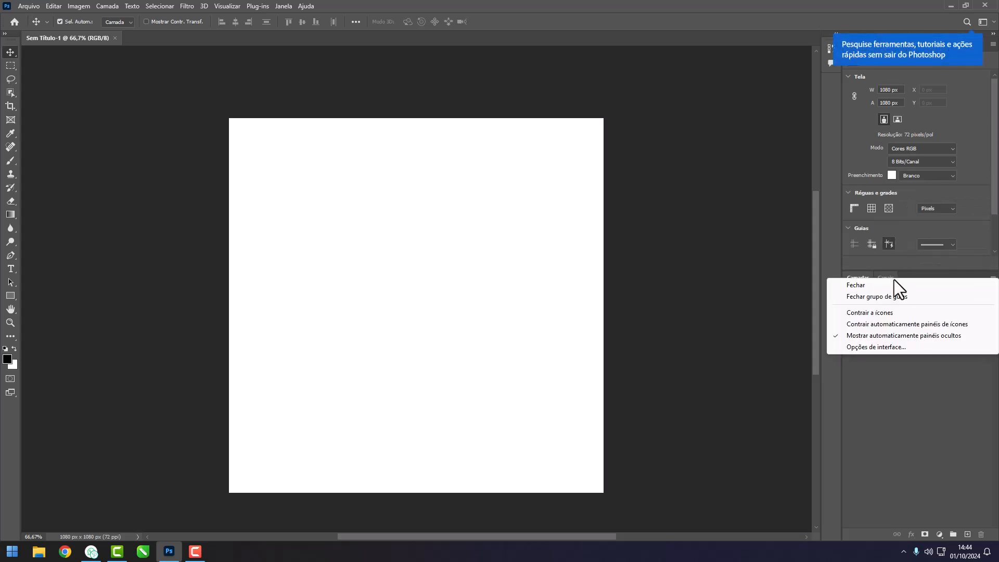
pyautogui.click(884, 287)
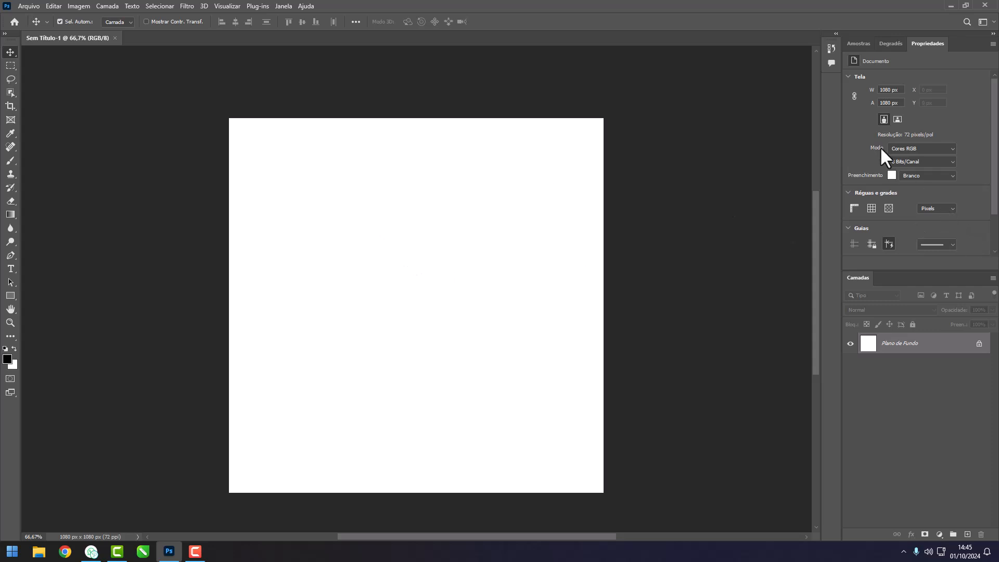
# - Load the daleshoes swatch file into Amostras from the CLIENTES > DALESHOES CALÇADOS folder on drive D, using File Explorer
pyautogui.click(861, 44)
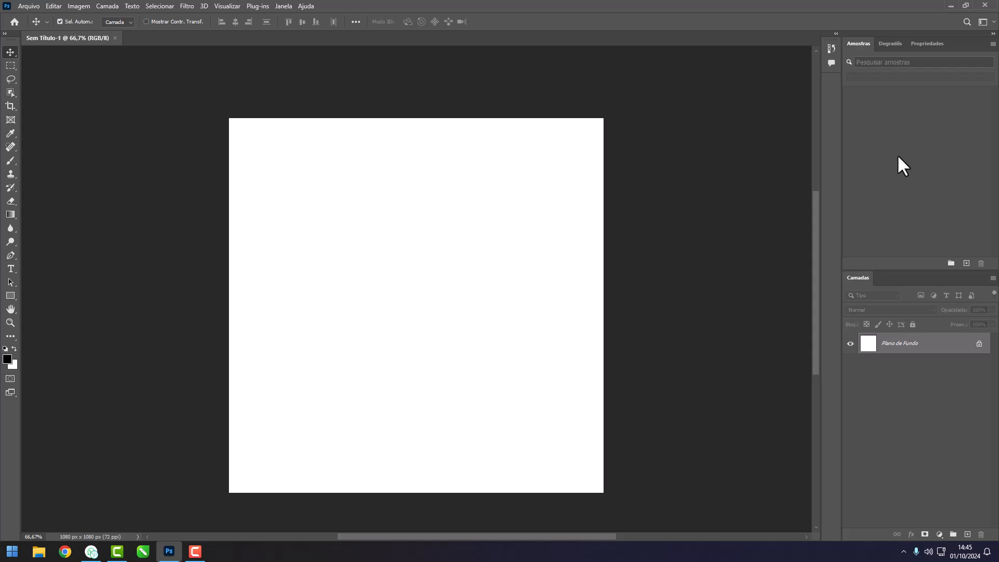
pyautogui.click(39, 551)
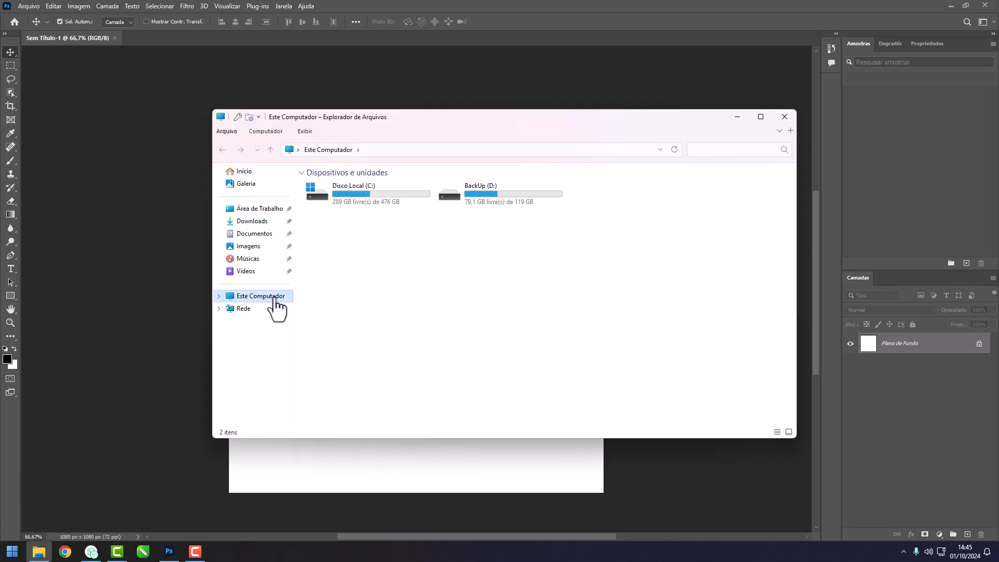
pyautogui.doubleClick(531, 201)
pyautogui.doubleClick(367, 186)
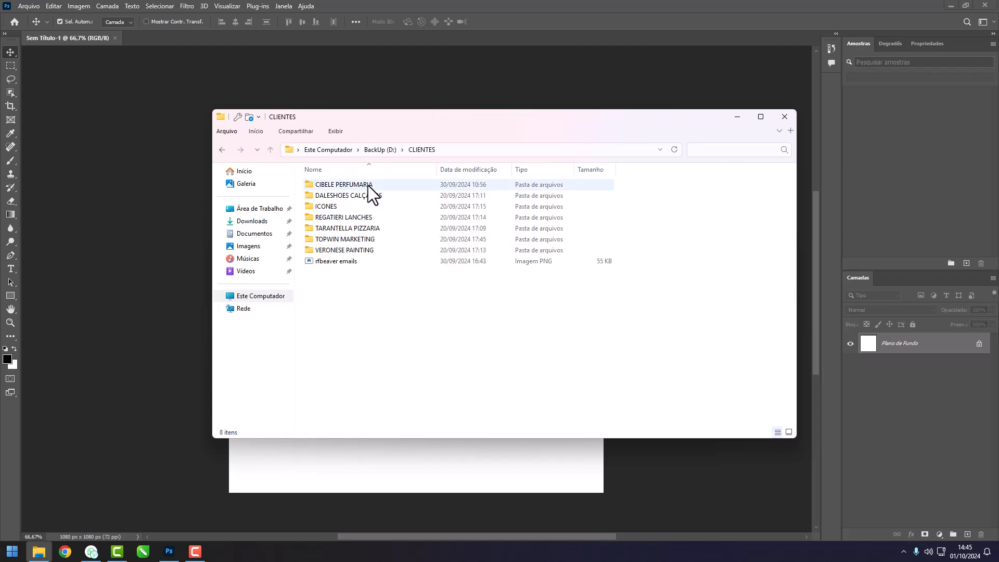
pyautogui.doubleClick(358, 195)
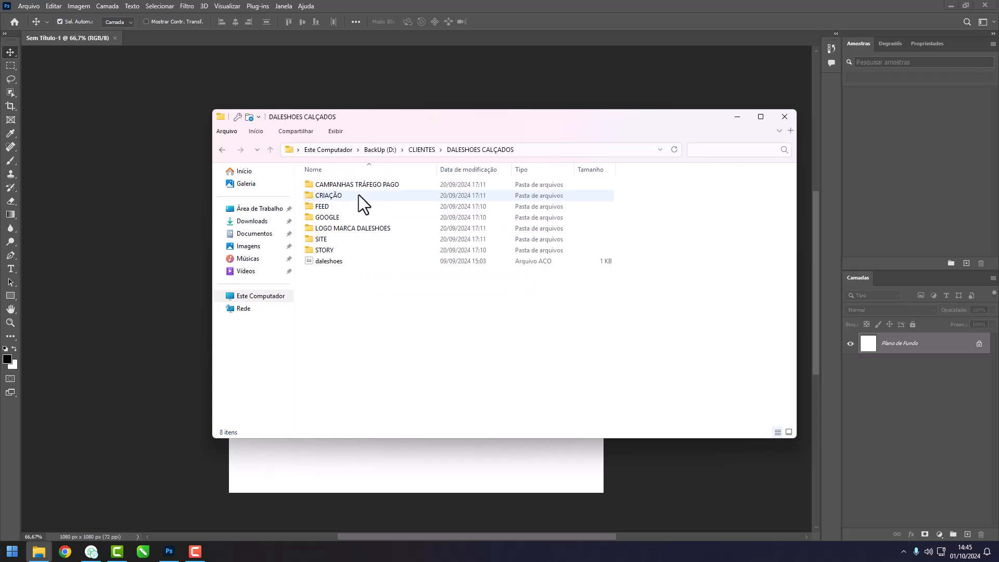
pyautogui.click(336, 261)
pyautogui.doubleClick(336, 261)
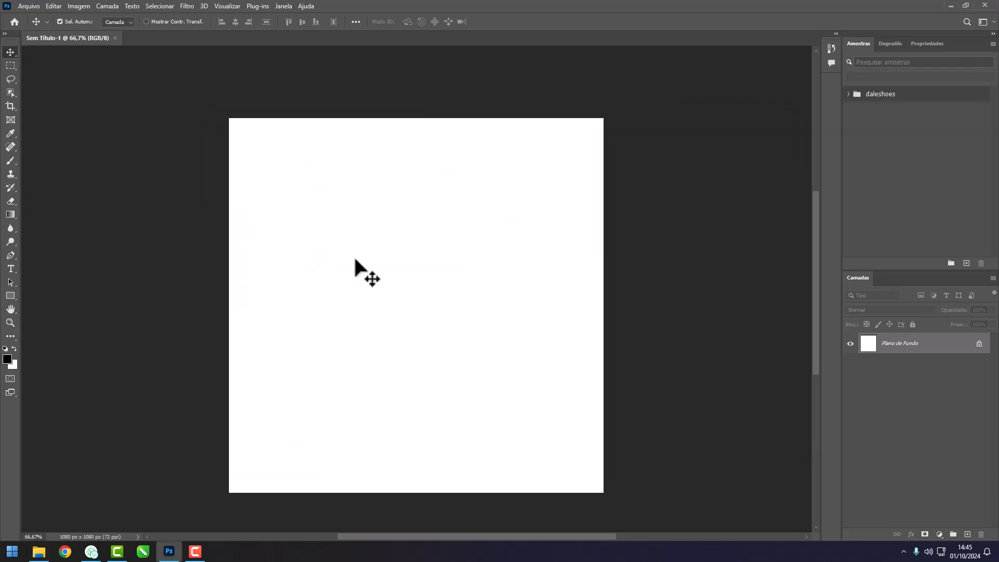
# - Move the DALESHOES swatch group out of its parent daleshoes folder, delete that parent folder and expand DALESHOES
pyautogui.click(847, 94)
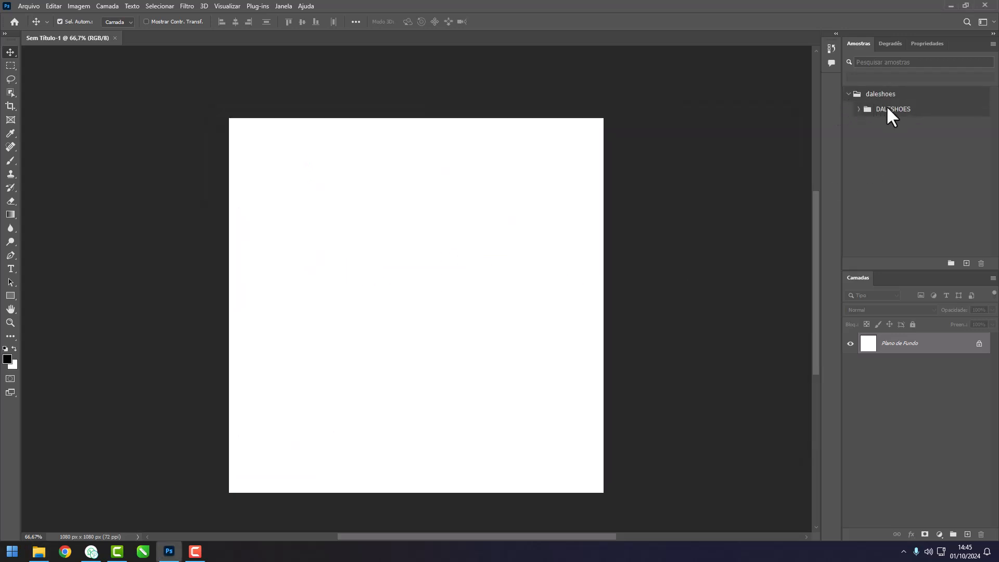
pyautogui.moveTo(887, 109); pyautogui.dragTo(887, 167)
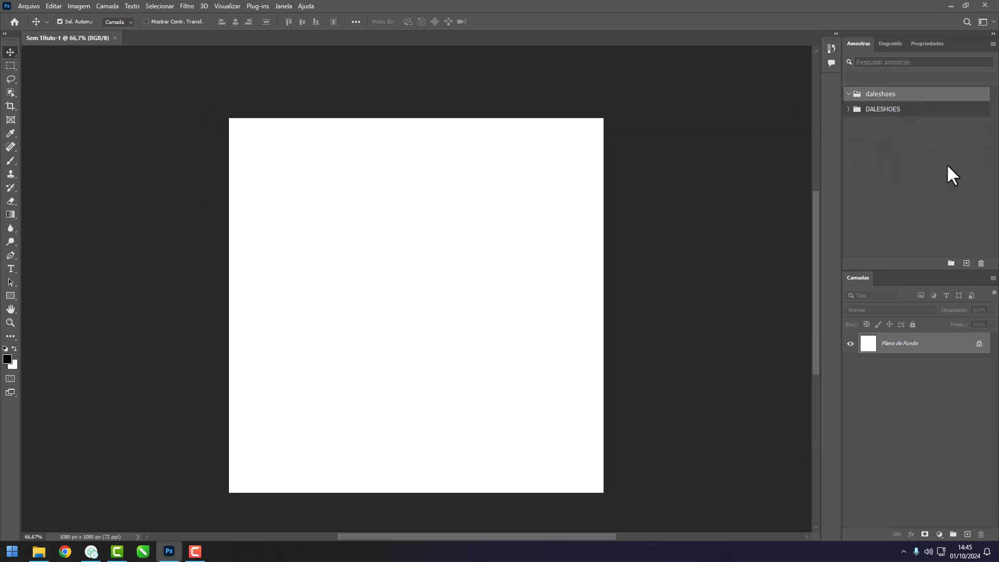
pyautogui.click(980, 263)
pyautogui.click(452, 206)
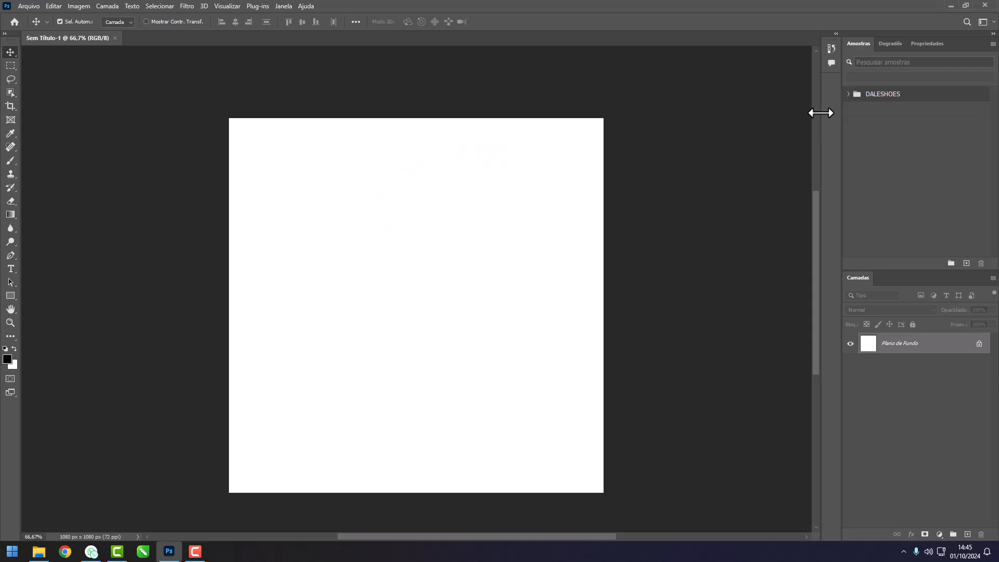
pyautogui.click(848, 94)
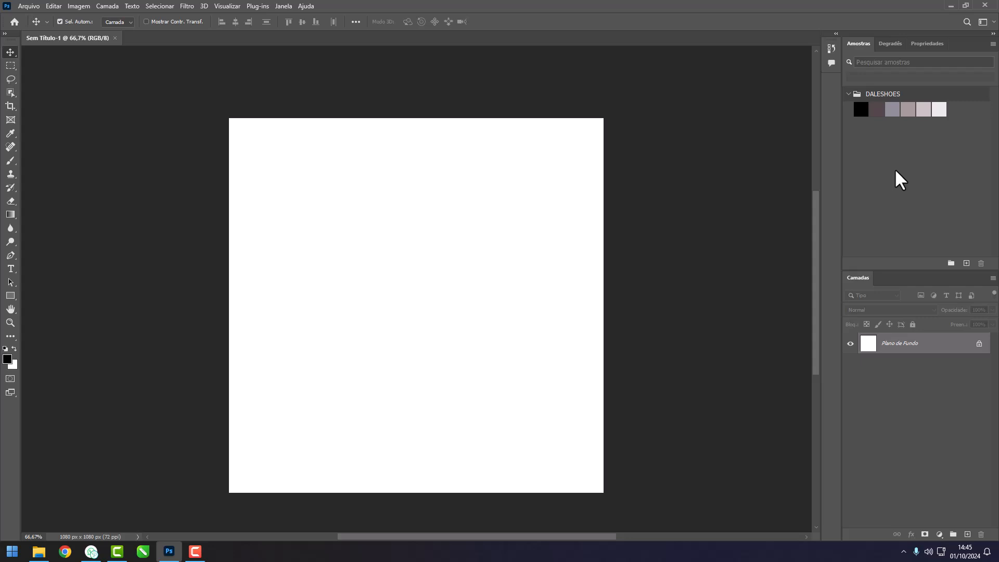
# - Choose the second preset in the Basics group, the fade to transparency, for the Gradient tool and return to the Move tool
pyautogui.click(889, 43)
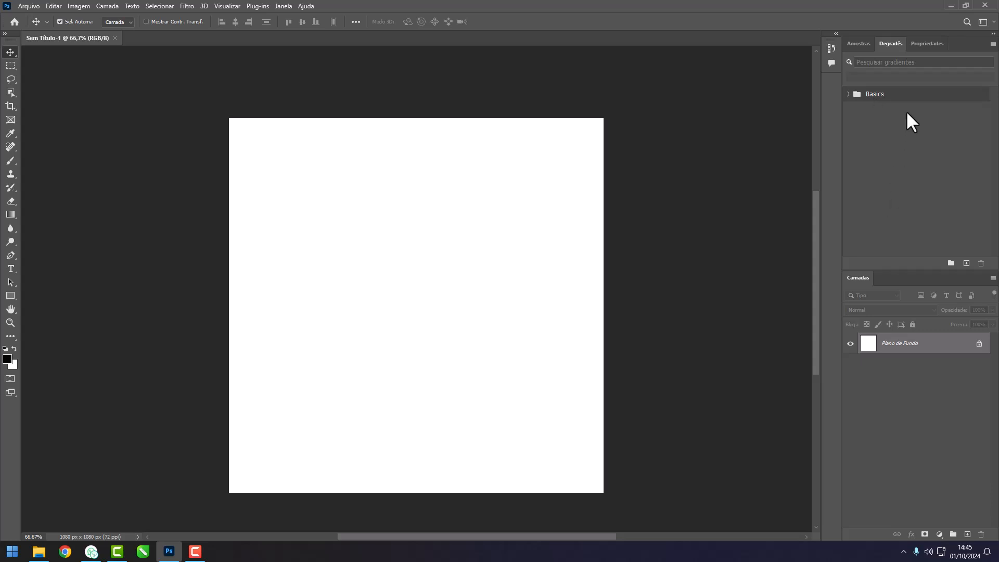
pyautogui.click(11, 213)
pyautogui.click(97, 21)
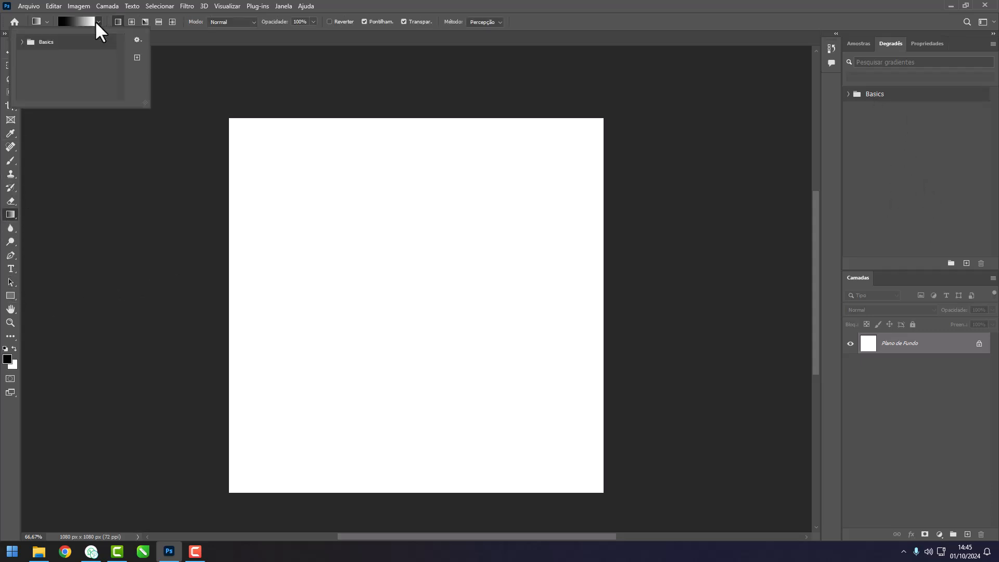
pyautogui.click(22, 42)
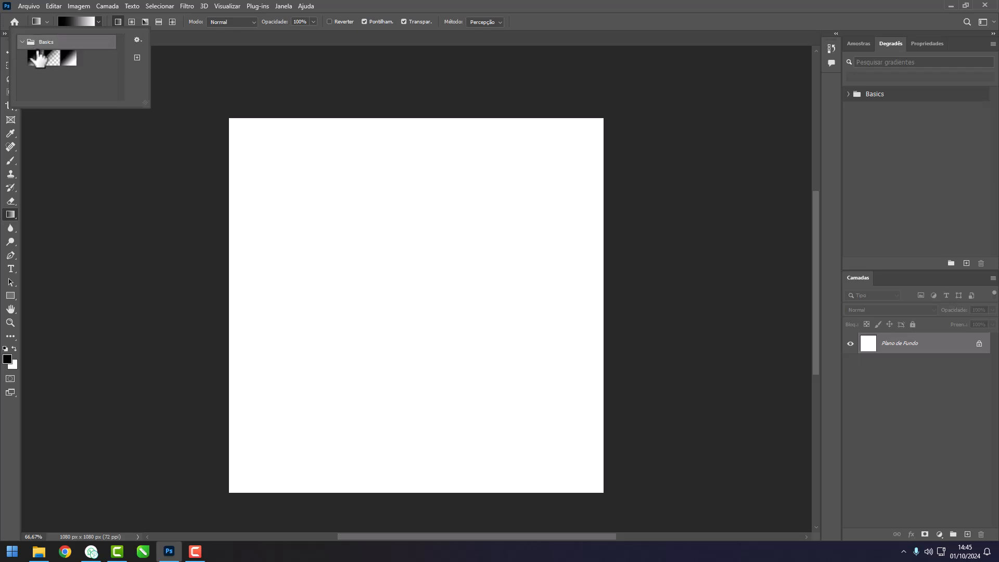
pyautogui.click(52, 57)
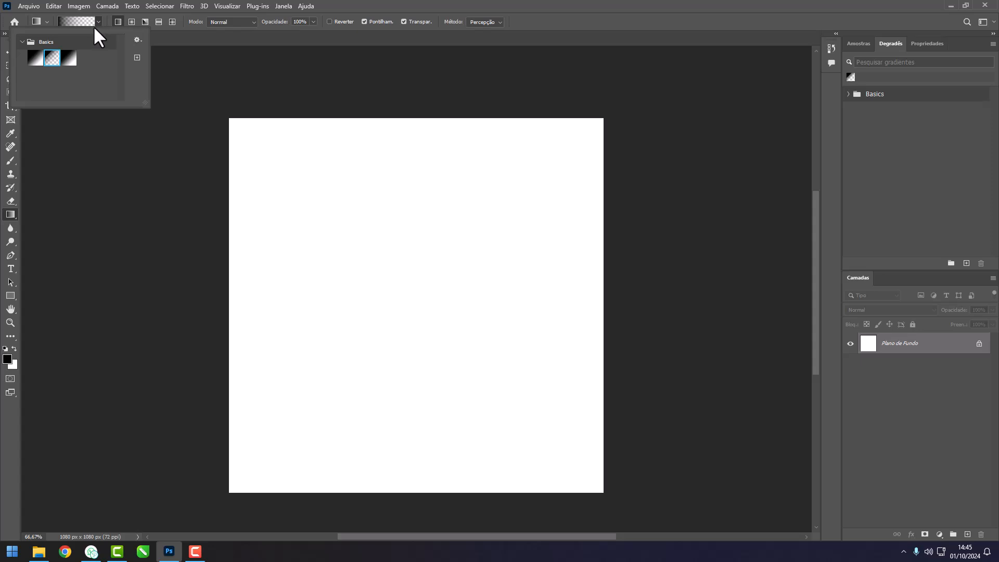
pyautogui.click(124, 170)
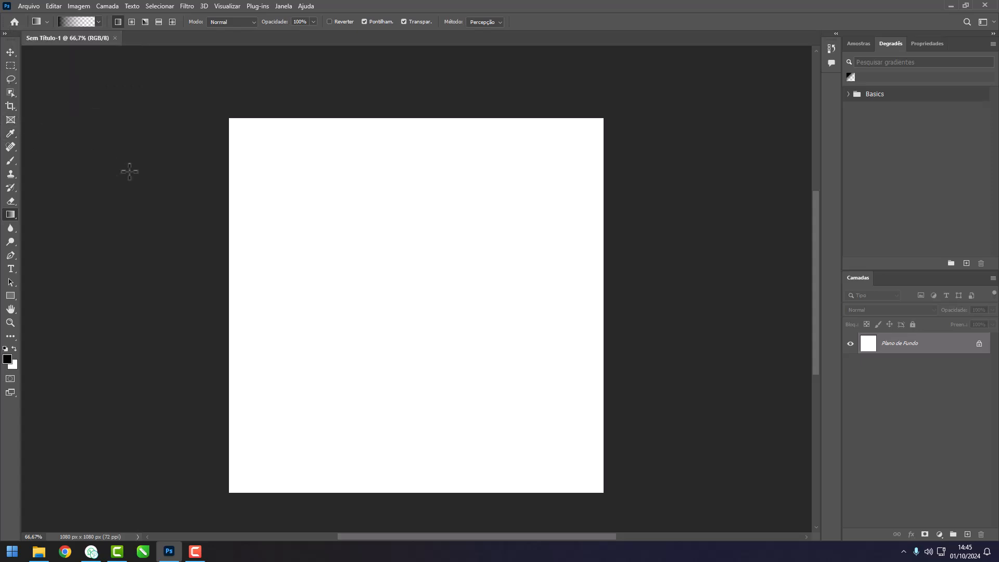
pyautogui.click(11, 54)
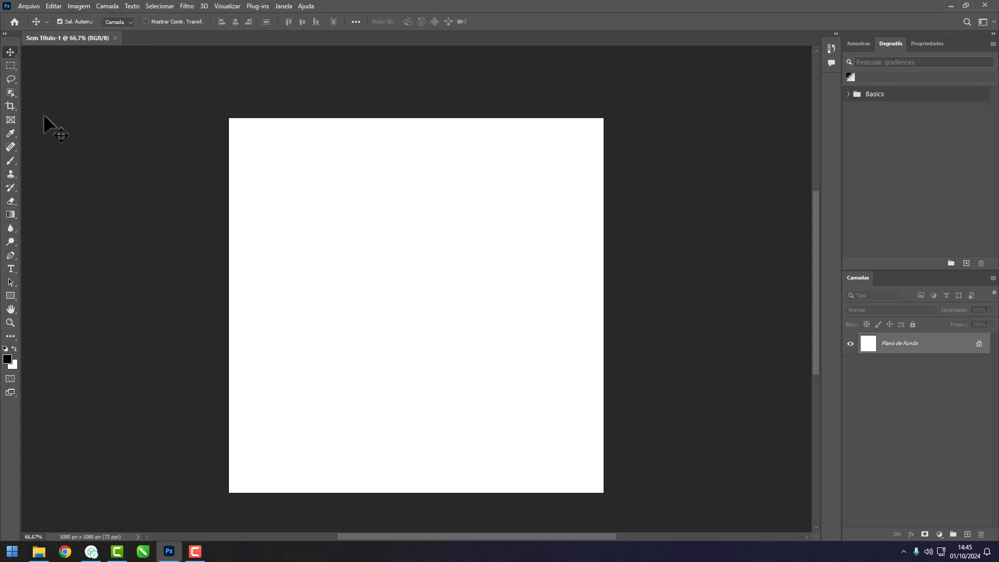
# - Set a dark red foreground colour and fill the whole white canvas with it using the Paint Bucket tool
pyautogui.click(5, 359)
pyautogui.click(590, 121)
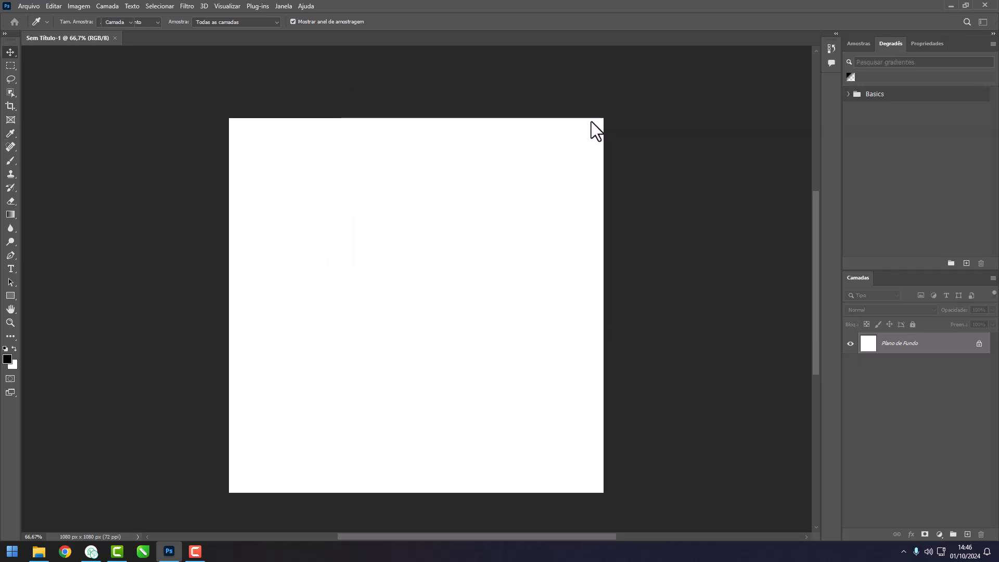
pyautogui.rightClick(10, 214)
pyautogui.click(42, 224)
pyautogui.click(334, 232)
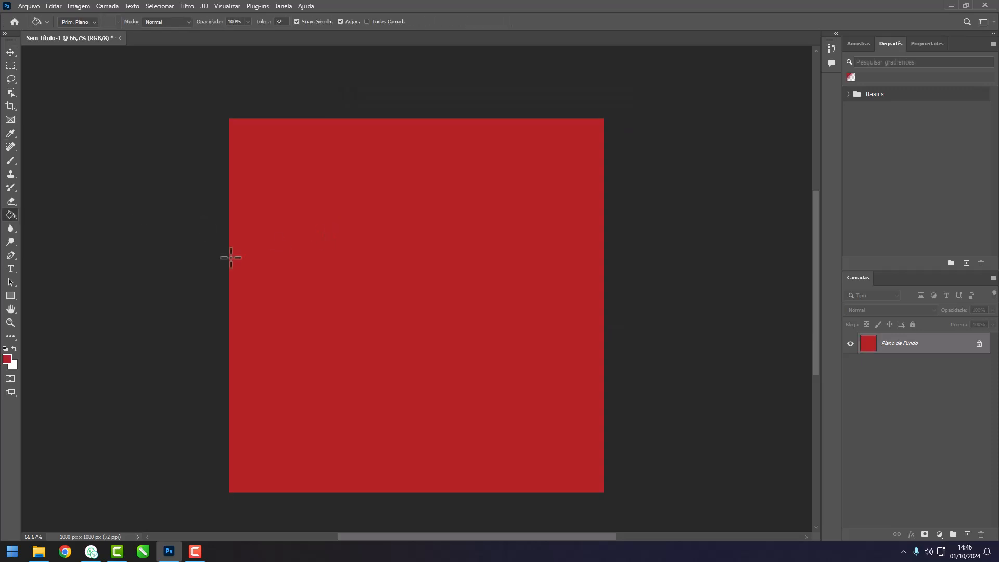
# - Change the foreground colour to a lighter, brighter red
pyautogui.click(7, 359)
pyautogui.click(436, 136)
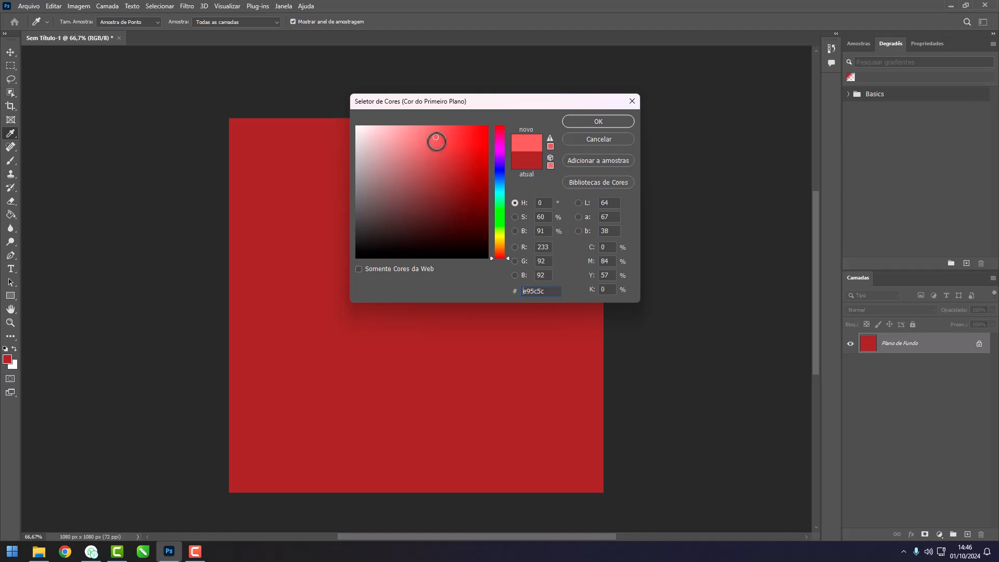
pyautogui.click(598, 120)
# - Draw two radial gradients fading from the light red to transparency, outward from the canvas centre to its upper corners
pyautogui.rightClick(10, 213)
pyautogui.click(53, 213)
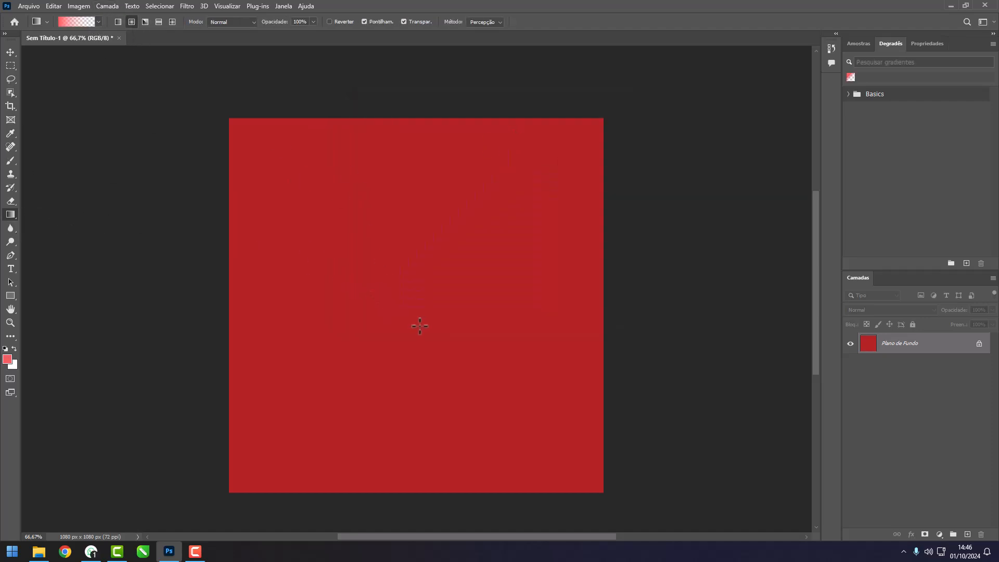
pyautogui.moveTo(417, 325); pyautogui.dragTo(598, 111)
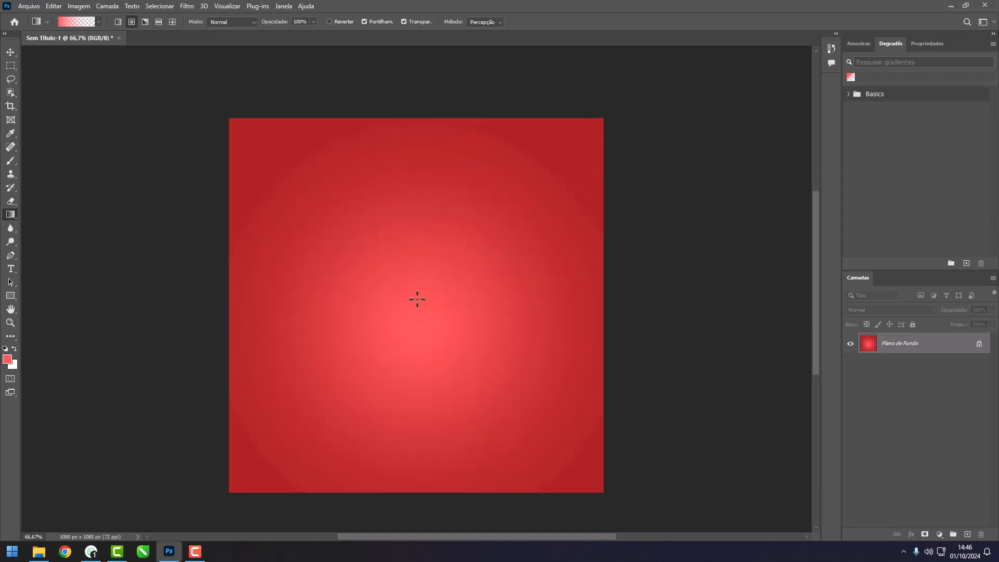
pyautogui.moveTo(416, 299); pyautogui.dragTo(245, 134)
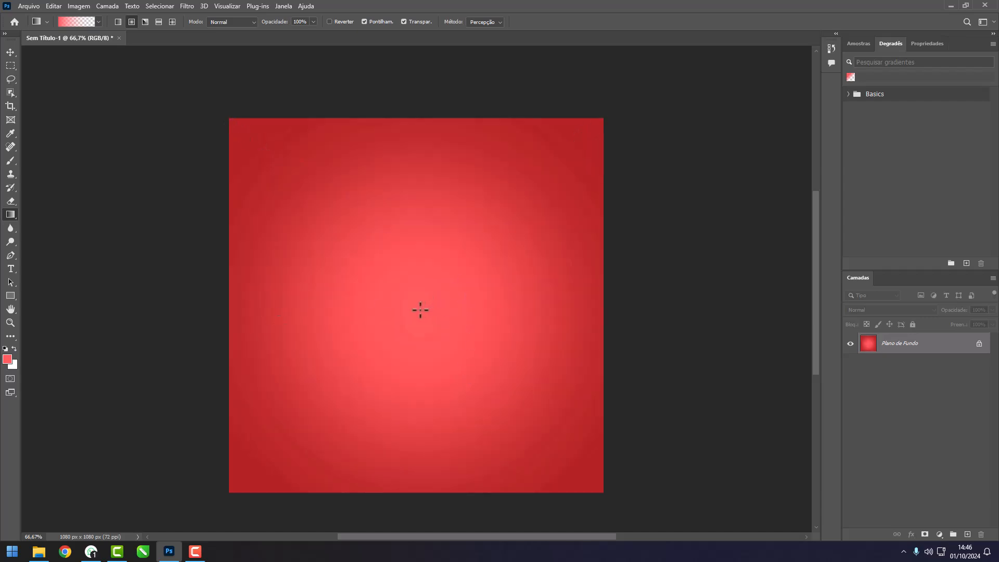
# - Choose the foreground-to-background preset in Basics and draw a radial gradient from the upper-left area of the canvas
pyautogui.click(98, 21)
pyautogui.click(32, 57)
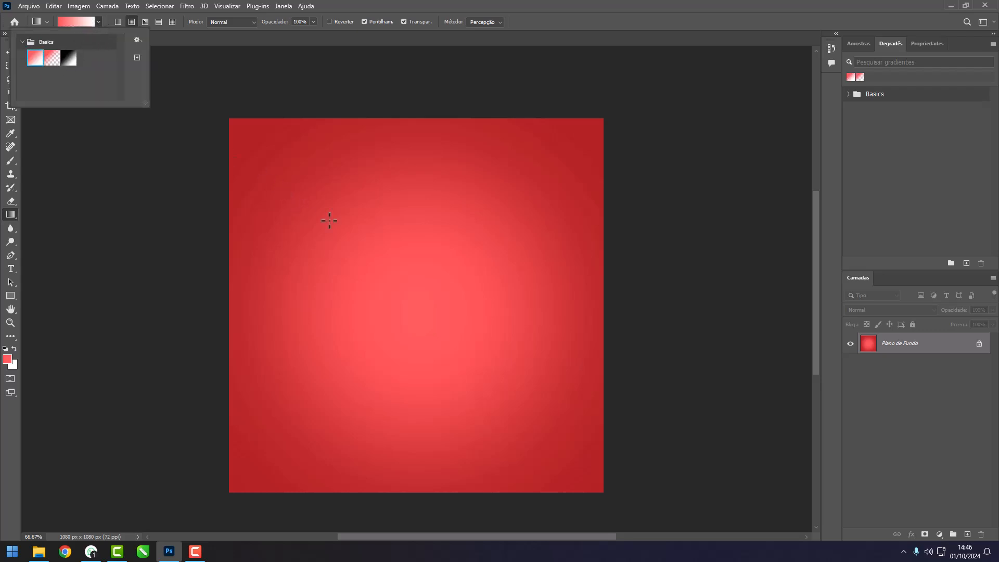
pyautogui.moveTo(354, 260); pyautogui.dragTo(583, 391)
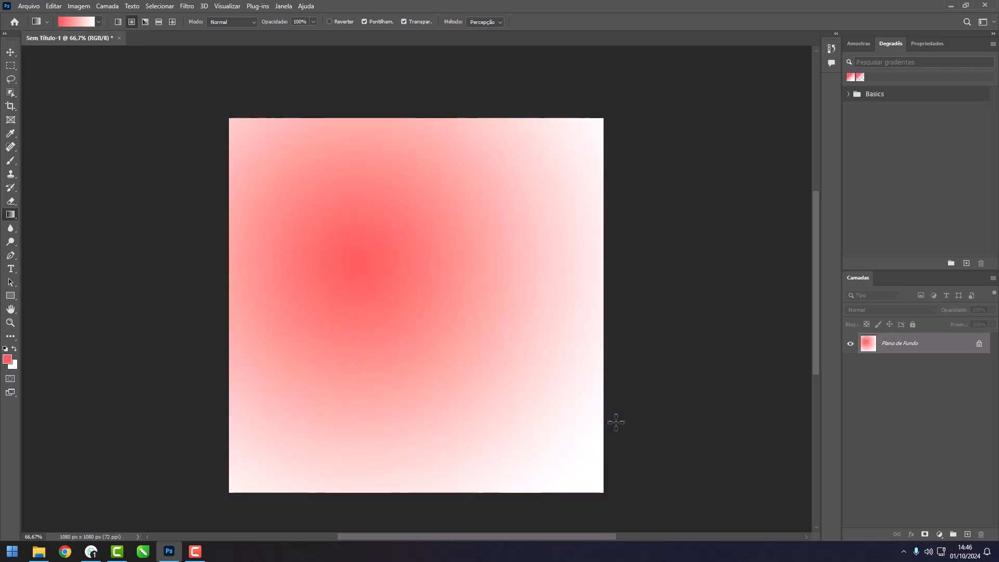
# - Choose the black-to-white preset in Basics and draw a radial gradient outward from near the canvas centre
pyautogui.click(97, 21)
pyautogui.click(71, 61)
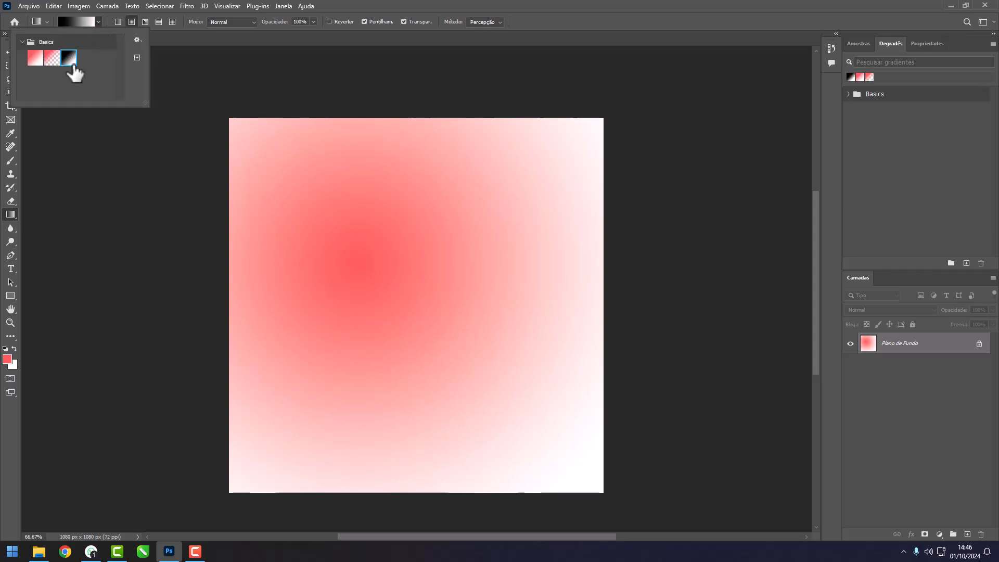
pyautogui.moveTo(439, 296); pyautogui.dragTo(595, 149)
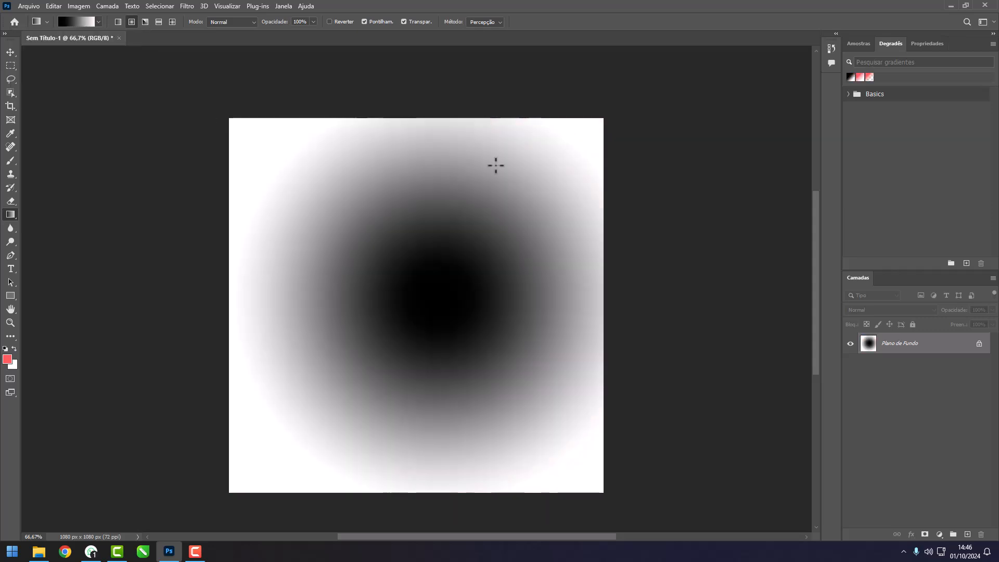
# - Reselect the Basics preset that fades the foreground colour to transparency, and return to the Move tool
pyautogui.click(97, 22)
pyautogui.click(52, 57)
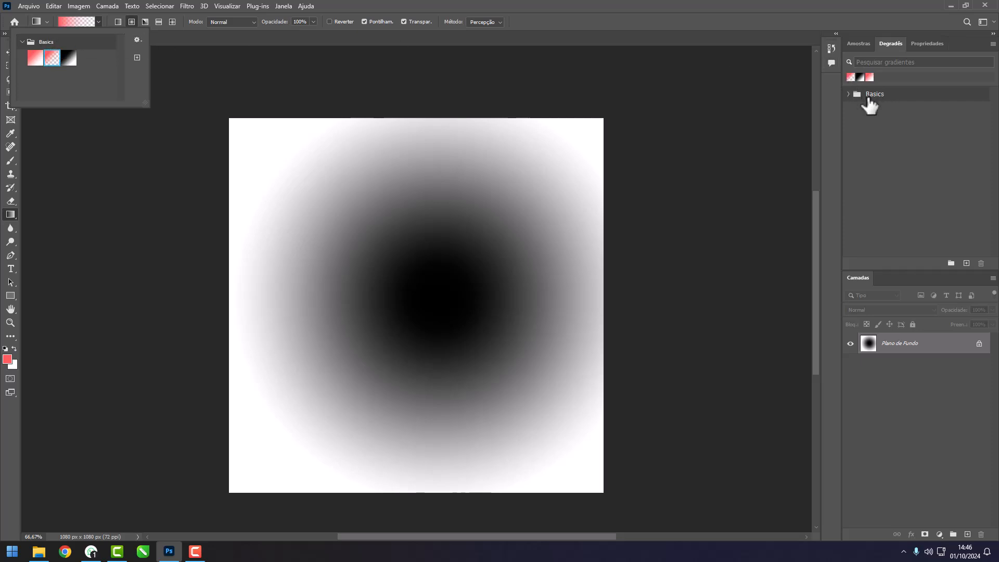
pyautogui.click(86, 19)
pyautogui.click(610, 79)
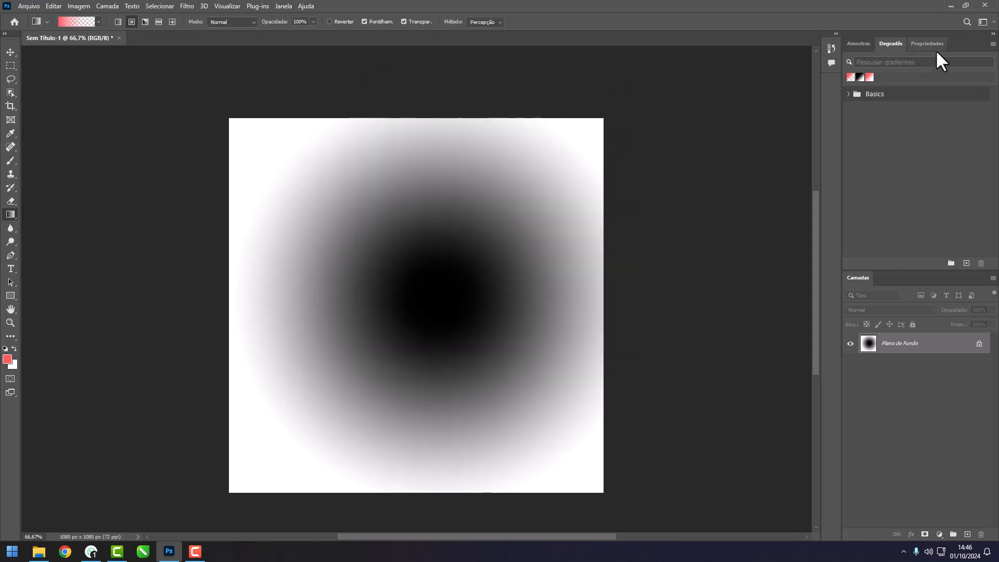
pyautogui.click(9, 52)
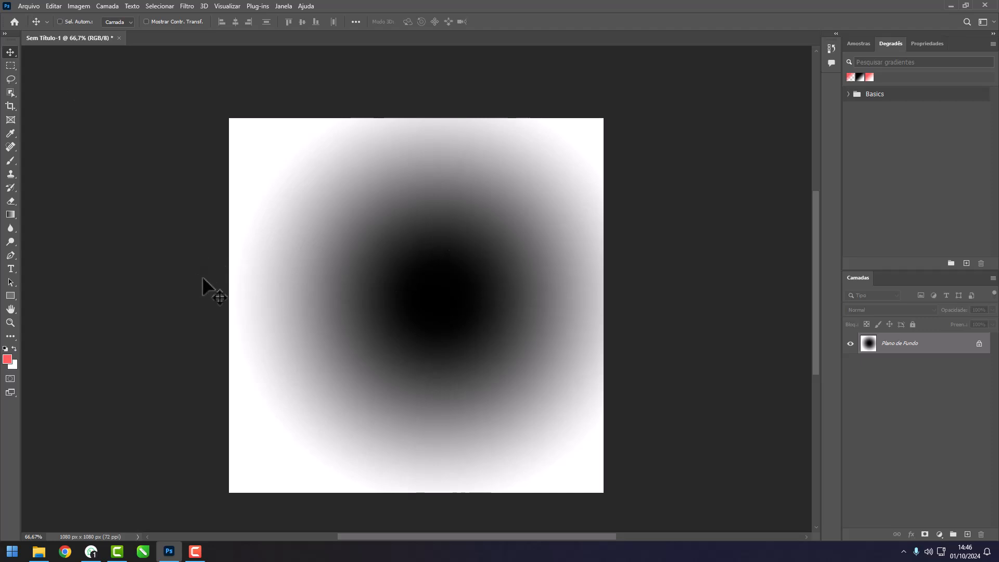
# - Undo all the test gradients and the red fill on the background layer
pyautogui.hotkey('ctrl', 'z')
pyautogui.hotkey('ctrl', 'z')
pyautogui.hotkey('ctrl', 'z')
pyautogui.hotkey('ctrl', 'z')
pyautogui.hotkey('ctrl', 'z')
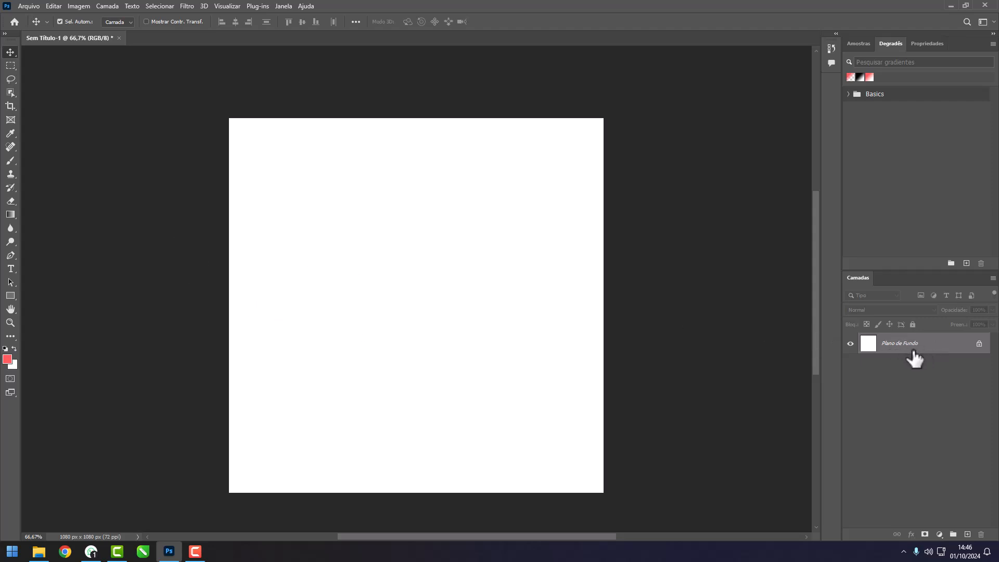
# - Set the layer thumbnails in Camadas to Sem Miniaturas
pyautogui.rightClick(922, 385)
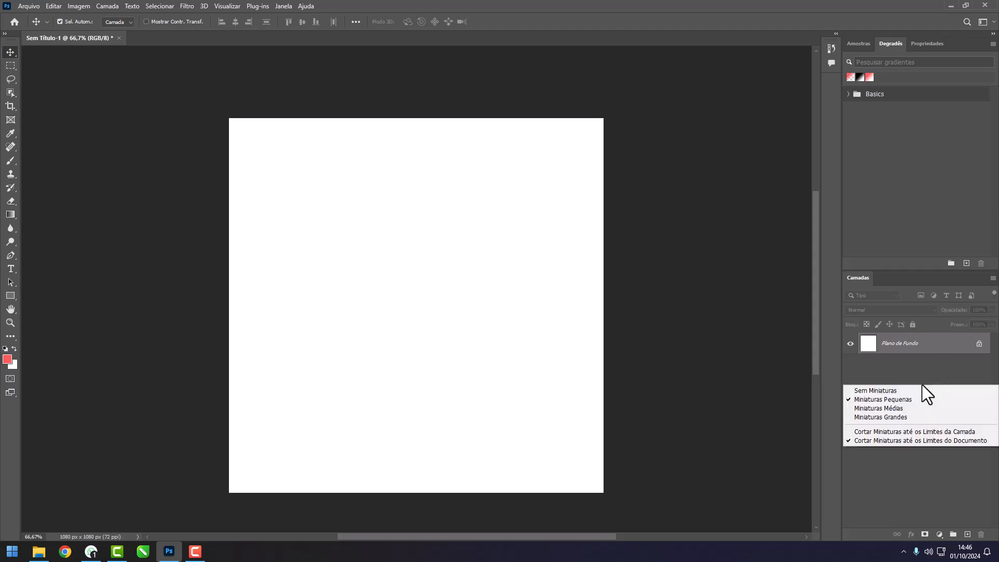
pyautogui.rightClick(918, 366)
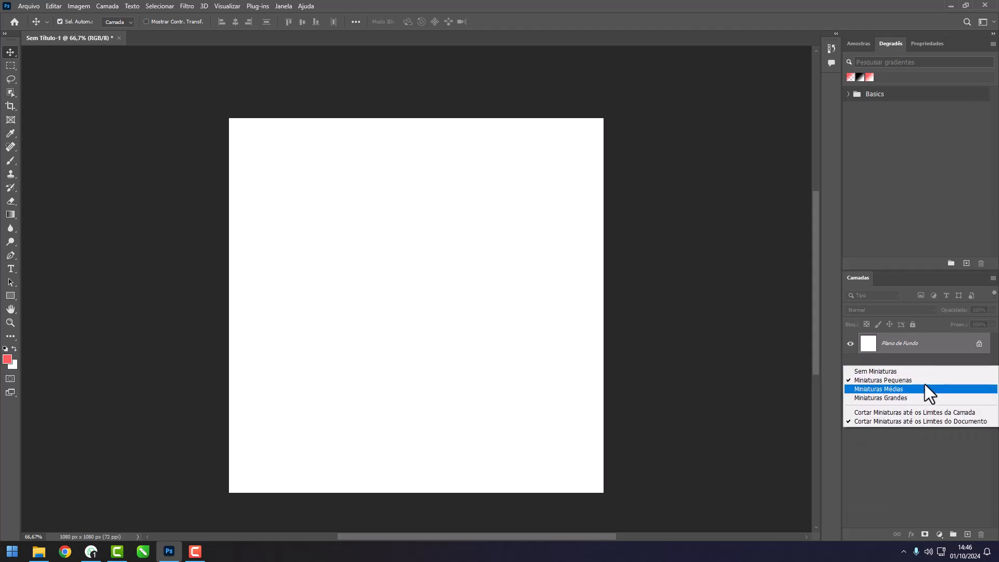
pyautogui.rightClick(919, 448)
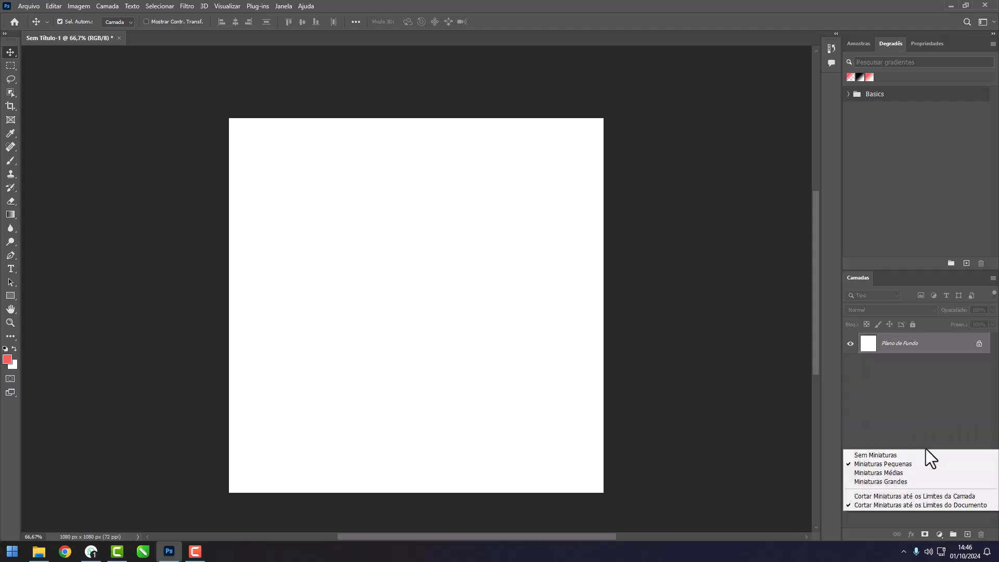
pyautogui.click(893, 454)
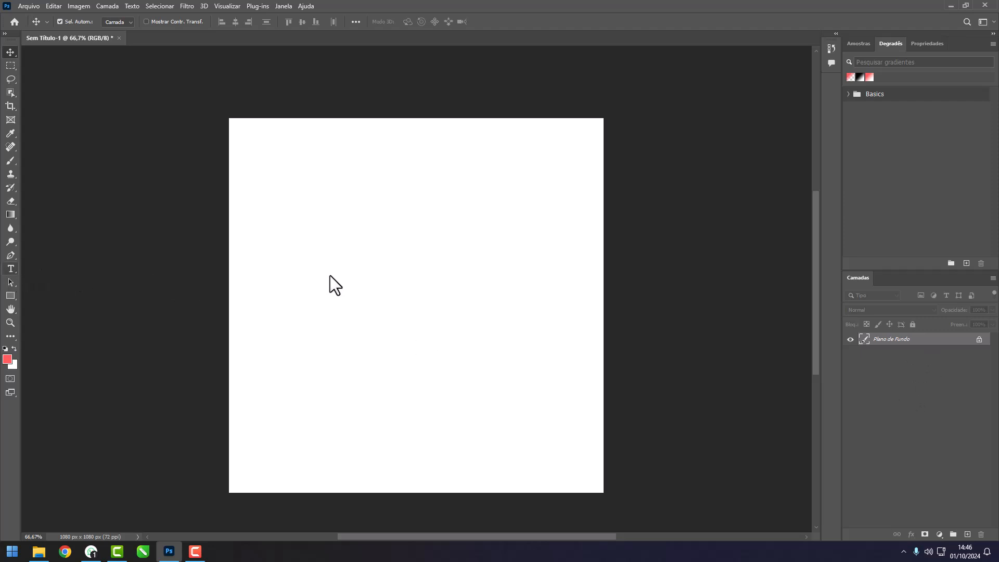
# - Enable "Preencher os novos tipos de camadas com textos do espaço reservado" in the Texto preferences and apply the change
pyautogui.press('t')
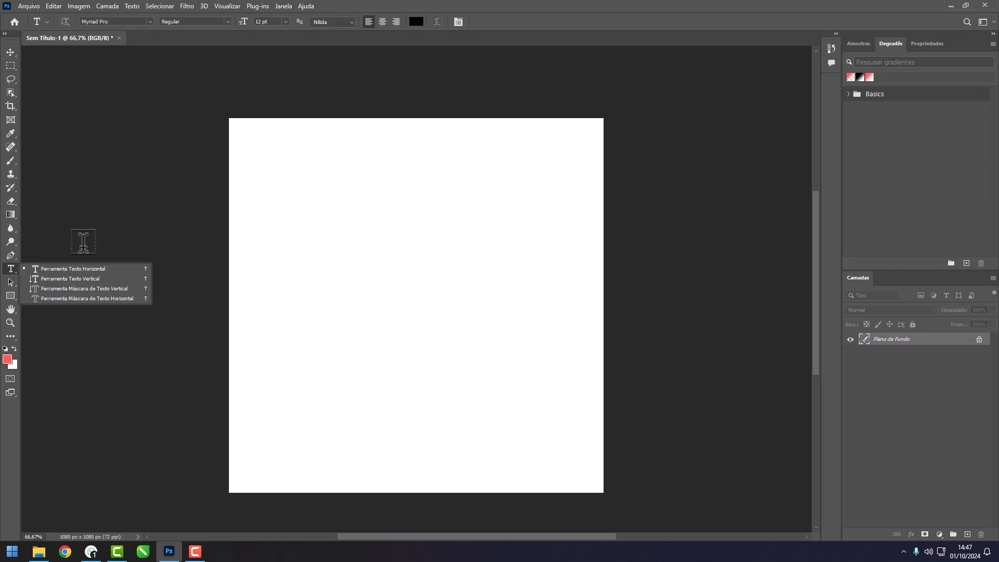
pyautogui.click(29, 6)
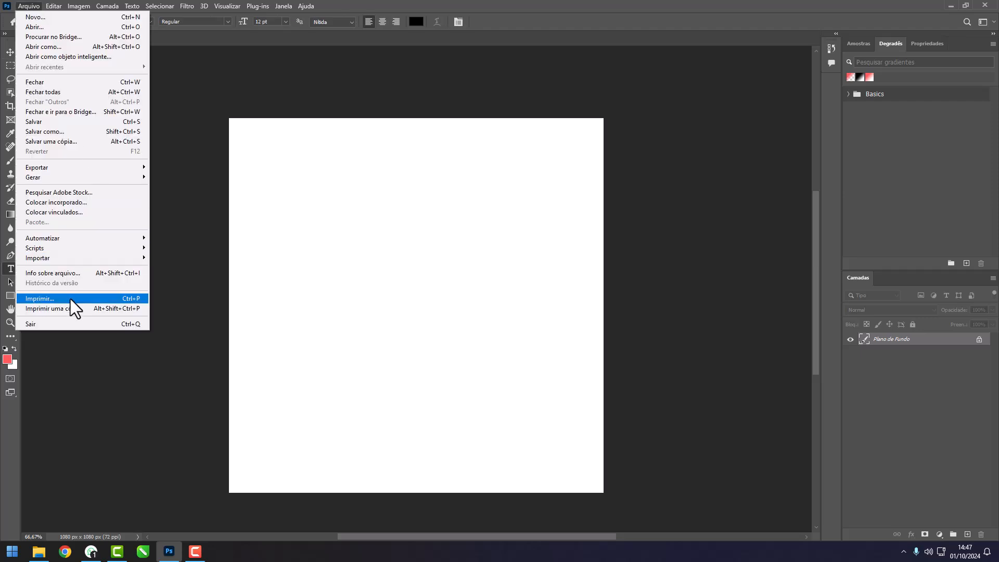
pyautogui.click(279, 234)
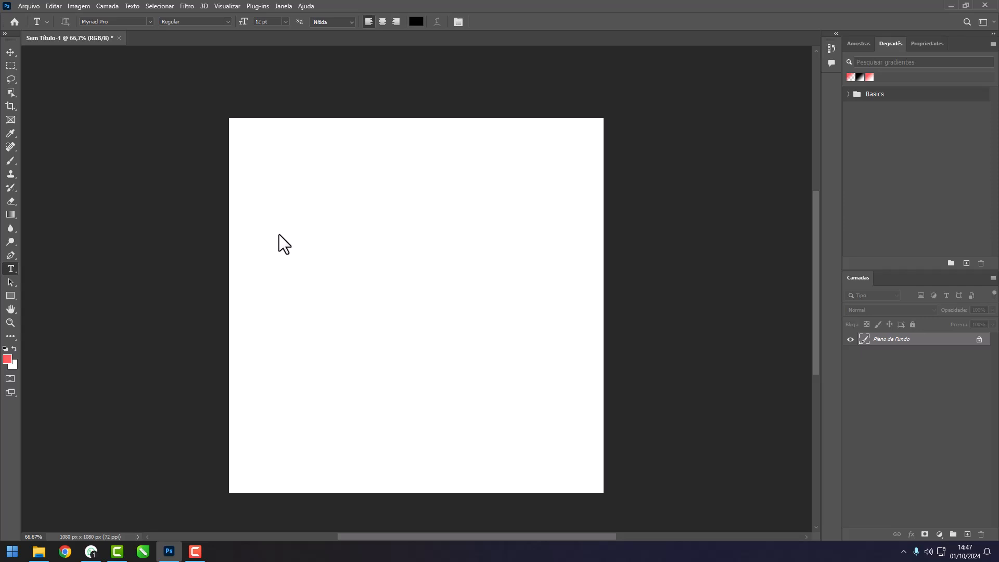
pyautogui.press('i')
pyautogui.hotkey('ctrl', 'k')
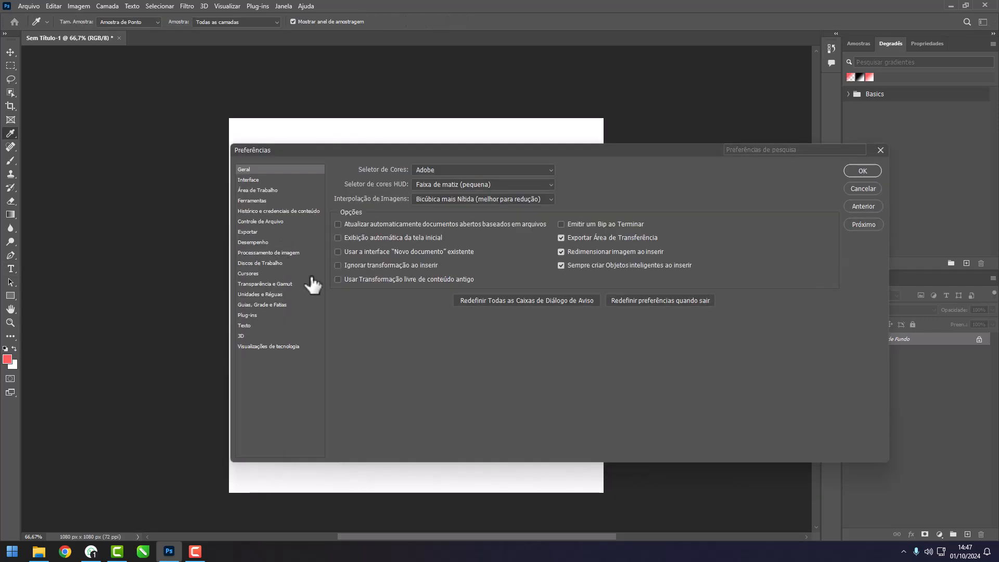
pyautogui.click(244, 326)
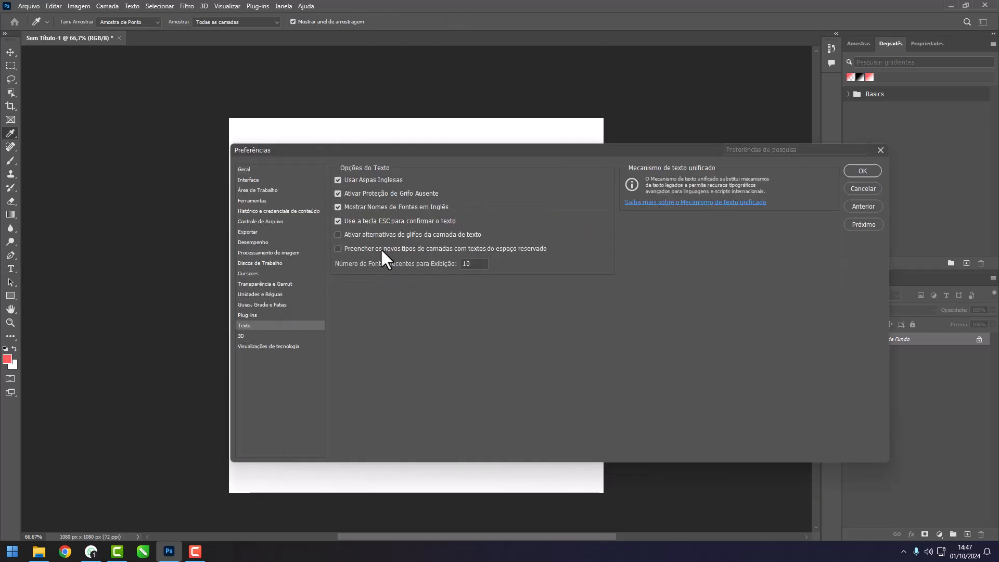
pyautogui.click(862, 171)
# - Test the placeholder text by adding a Lorem Ipsum layer, enlarging it with Free Transform, and deleting that layer
pyautogui.press('t')
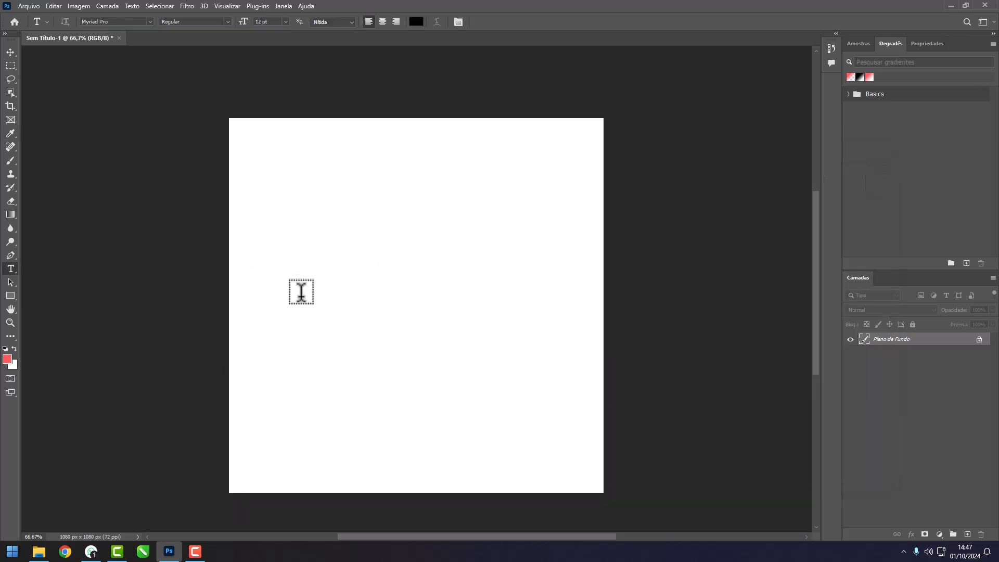
pyautogui.click(300, 291)
pyautogui.click(10, 51)
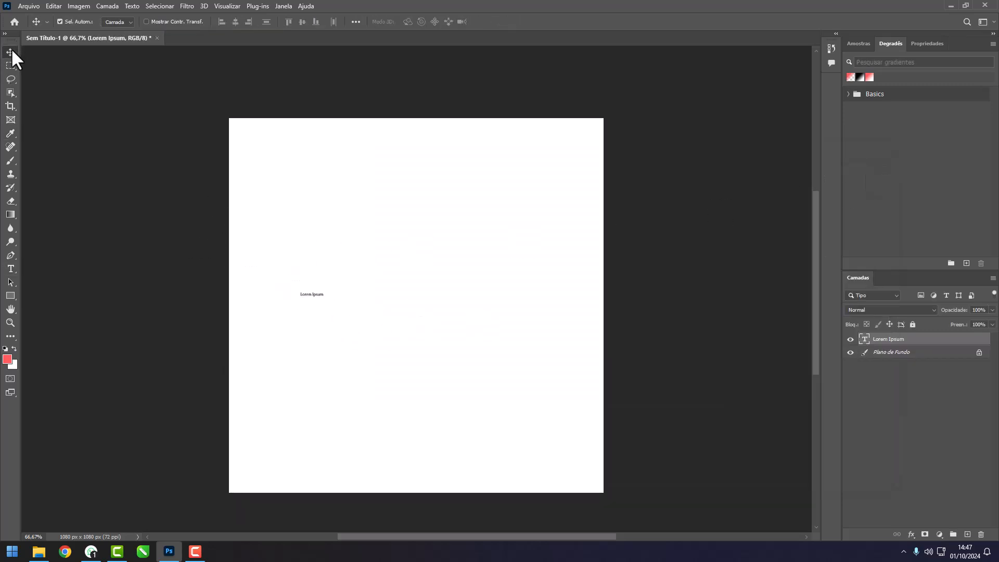
pyautogui.hotkey('ctrl', 't')
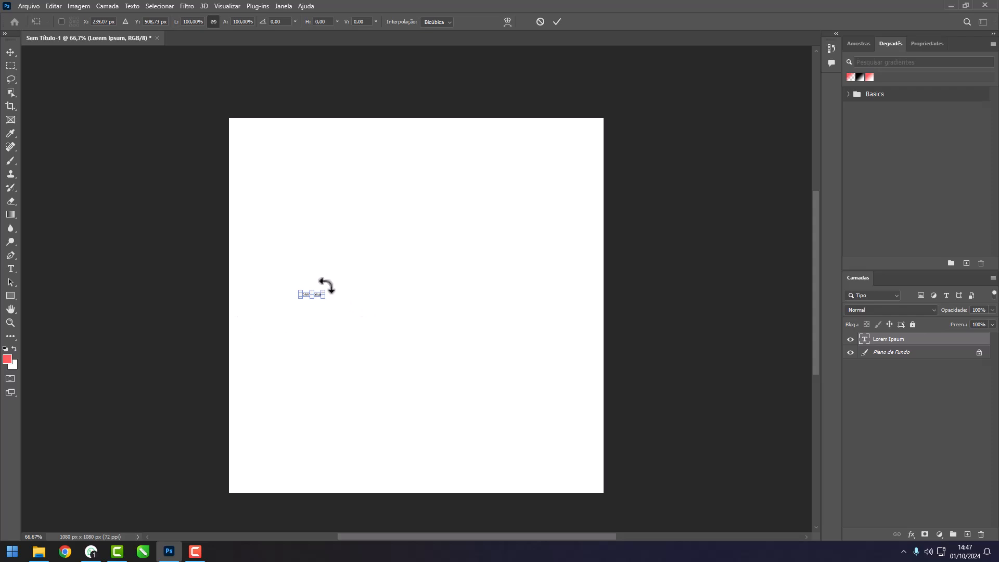
pyautogui.moveTo(328, 289); pyautogui.dragTo(526, 254)
pyautogui.press('Return')
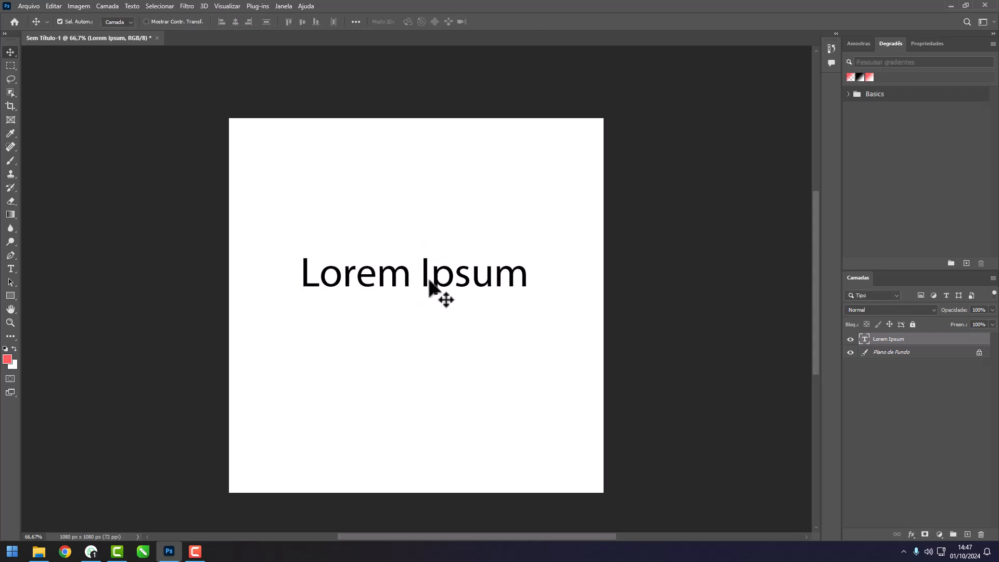
pyautogui.press('Delete')
# - Add a new Lorem Ipsum placeholder text layer, enlarge it to about 1015% and place it slightly above and left of the canvas centre
pyautogui.click(10, 269)
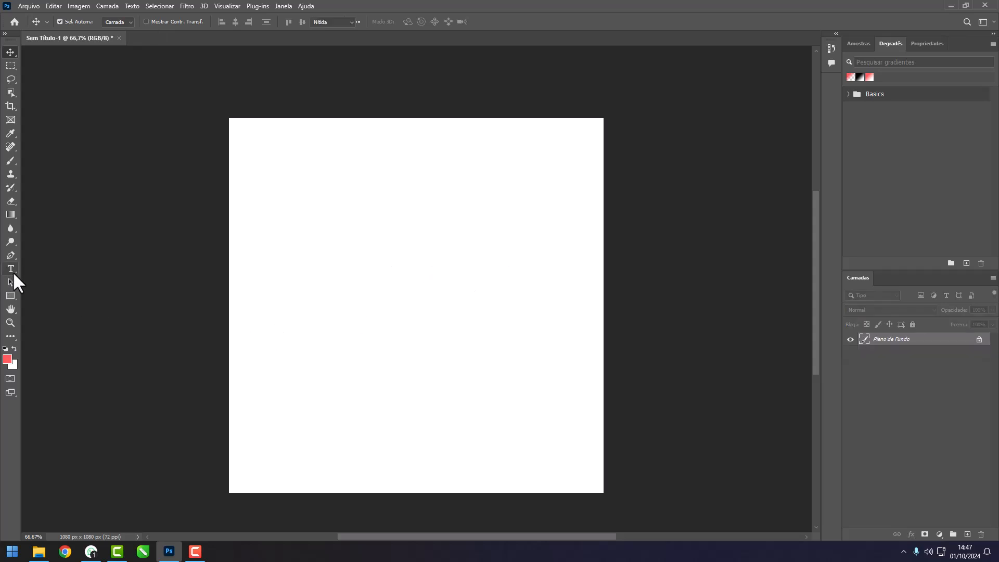
pyautogui.click(379, 285)
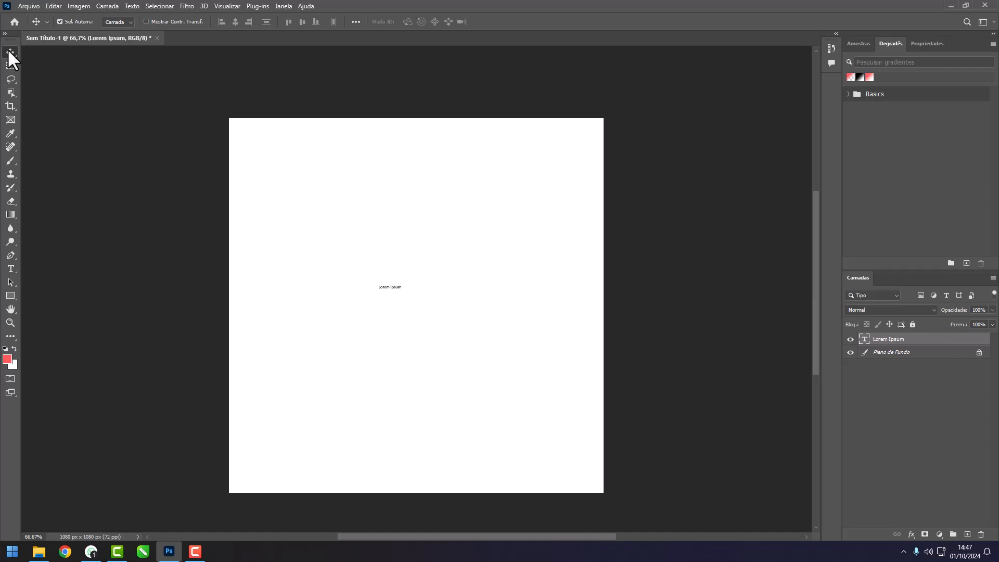
pyautogui.hotkey('ctrl', 't')
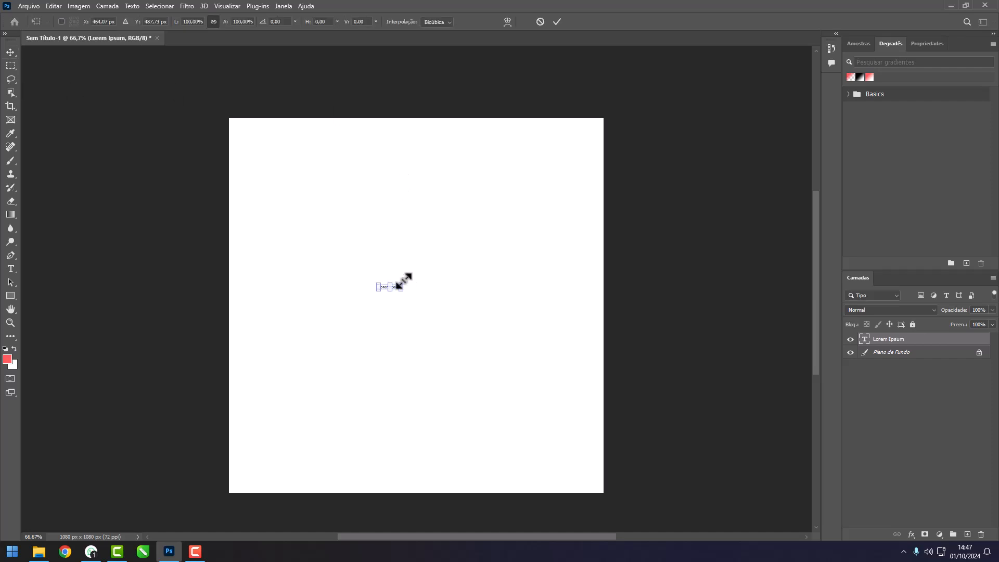
pyautogui.moveTo(404, 281); pyautogui.dragTo(598, 187)
pyautogui.moveTo(545, 272); pyautogui.dragTo(438, 271)
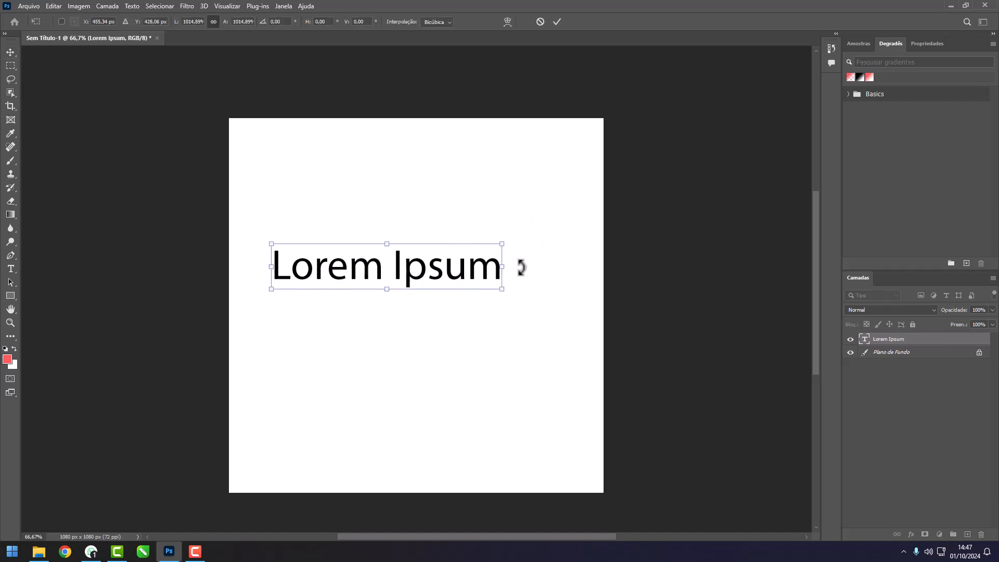
pyautogui.press('Return')
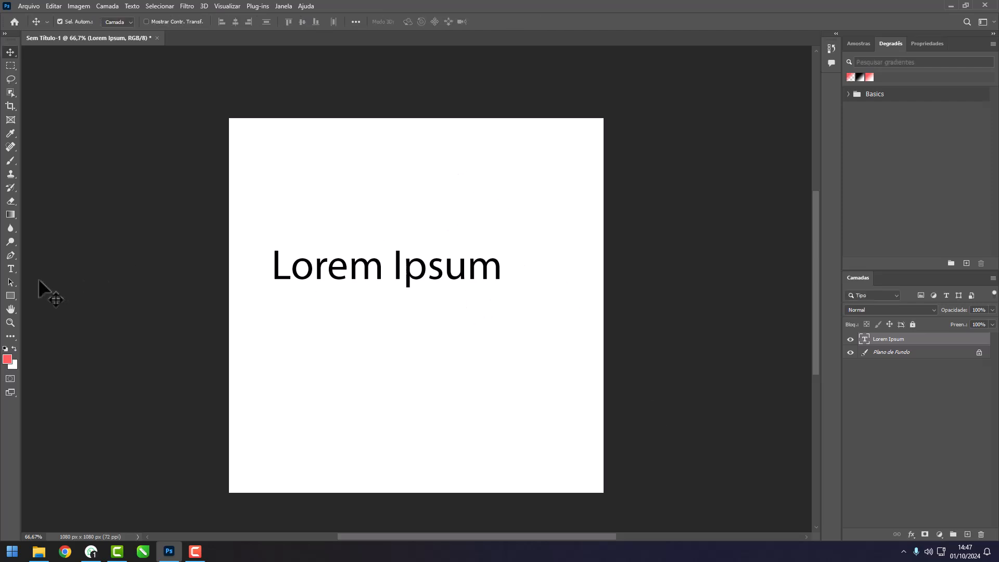
# - Review the placeholder-text option for new type layers in the Texto preferences and close the dialog
pyautogui.hotkey('ctrl', 'k')
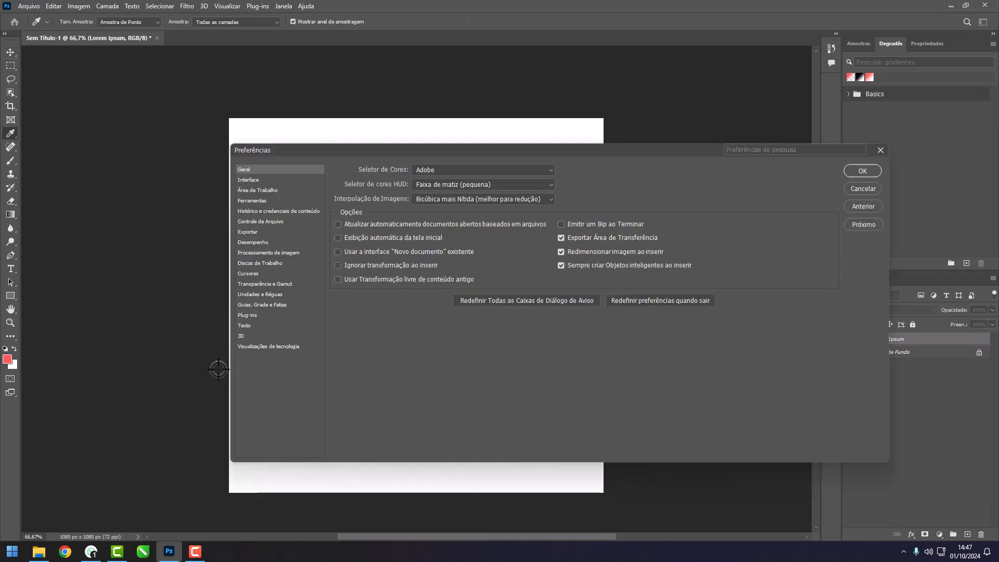
pyautogui.click(249, 325)
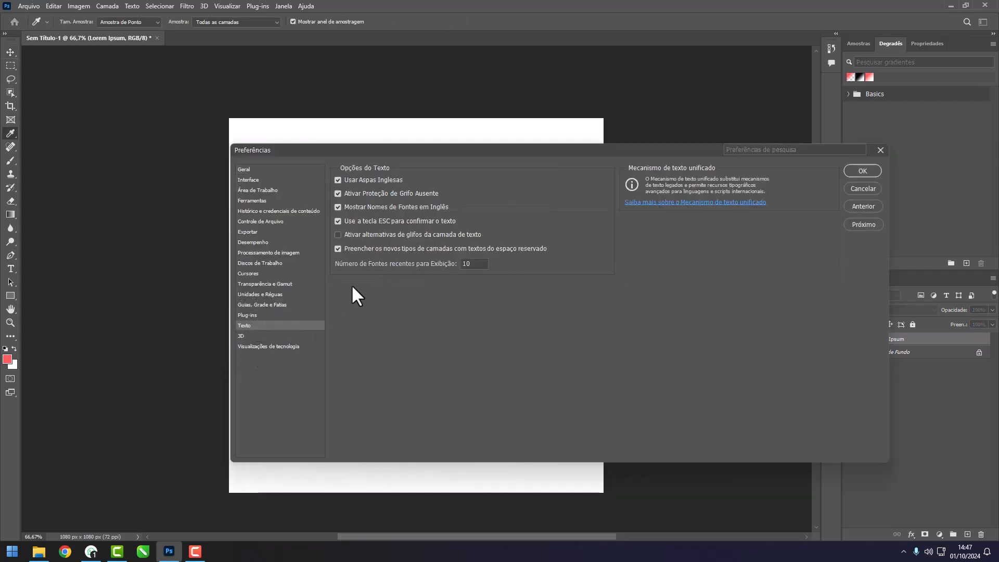
pyautogui.click(858, 172)
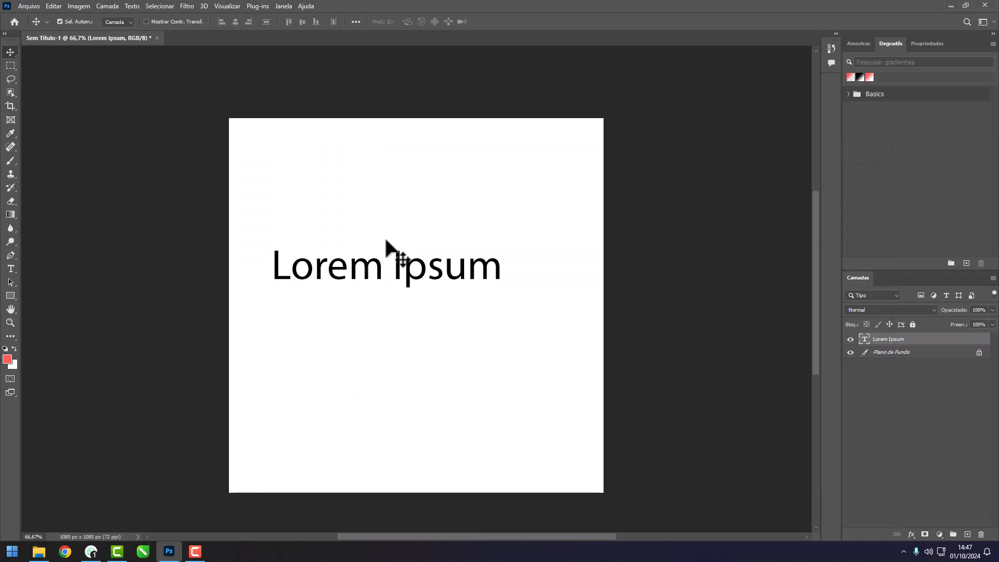
# - Test the type tool by adding a text layer of random letters below the Lorem Ipsum text
pyautogui.click(11, 268)
pyautogui.click(380, 361)
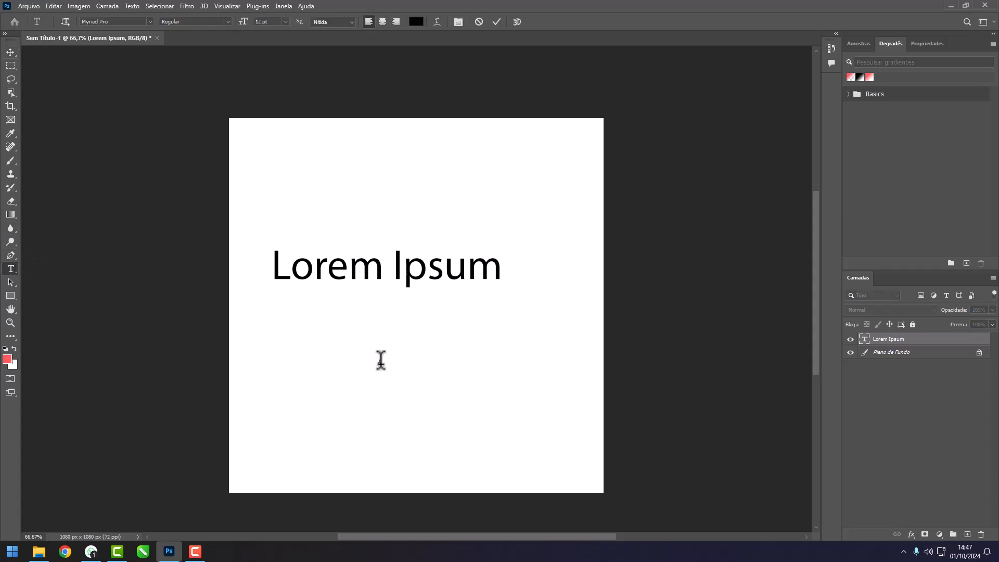
pyautogui.write('JDEKHSKJDHEJSDHJKEHJKSDJKESD')
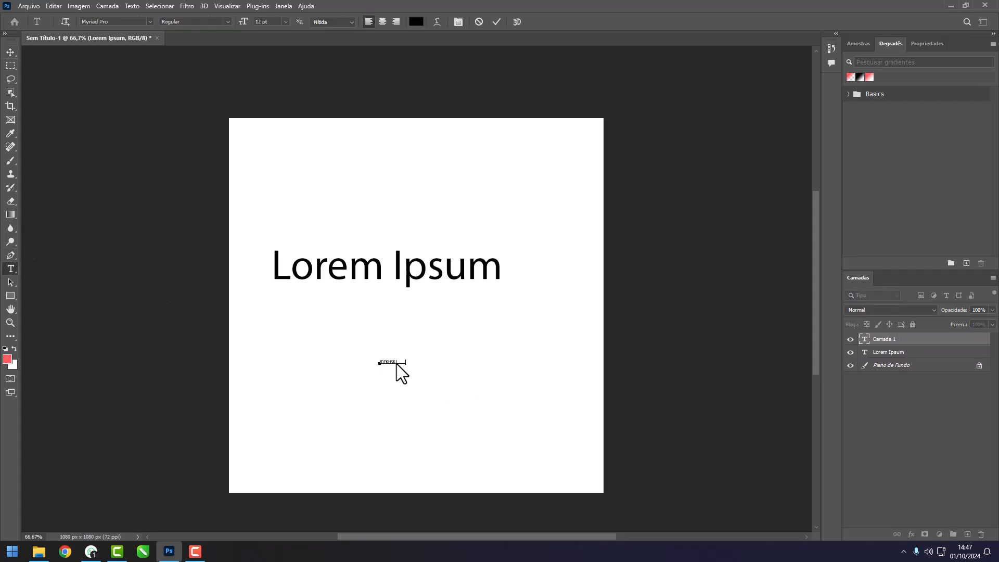
pyautogui.click(11, 53)
pyautogui.moveTo(497, 400); pyautogui.dragTo(318, 307)
# - Delete the Lorem Ipsum text layer and the random-letters text layer, leaving only the background
pyautogui.doubleClick(405, 268)
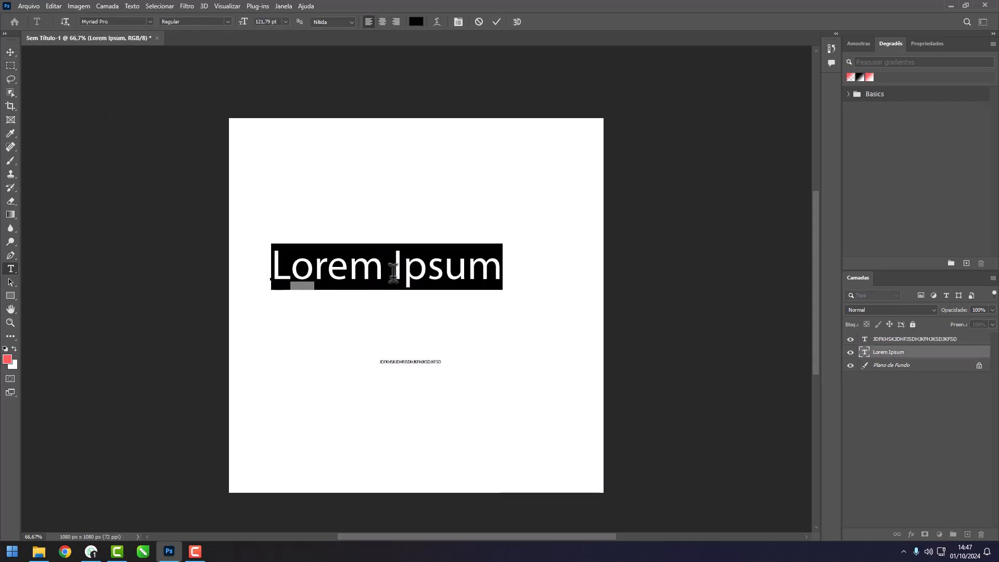
pyautogui.click(11, 53)
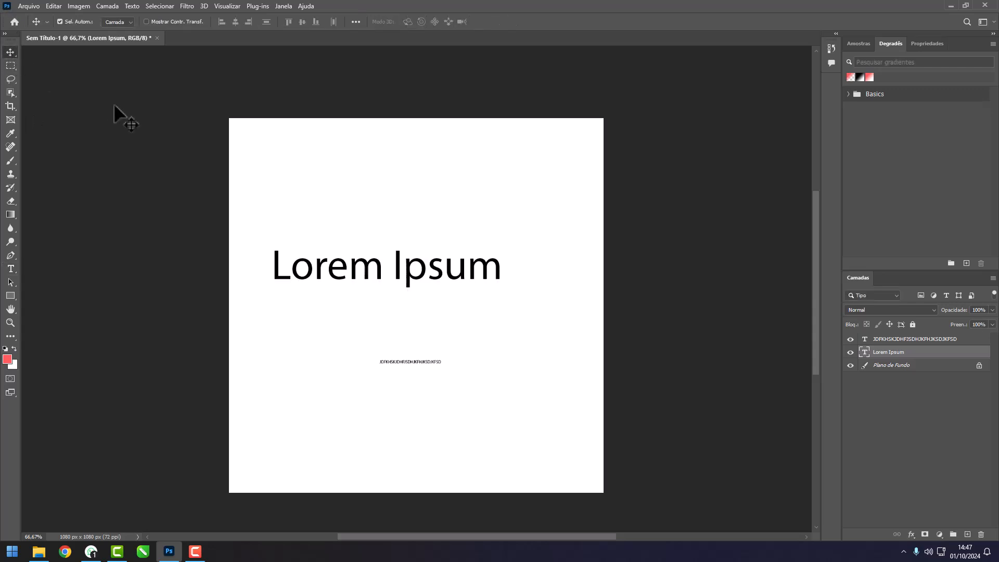
pyautogui.press('Delete')
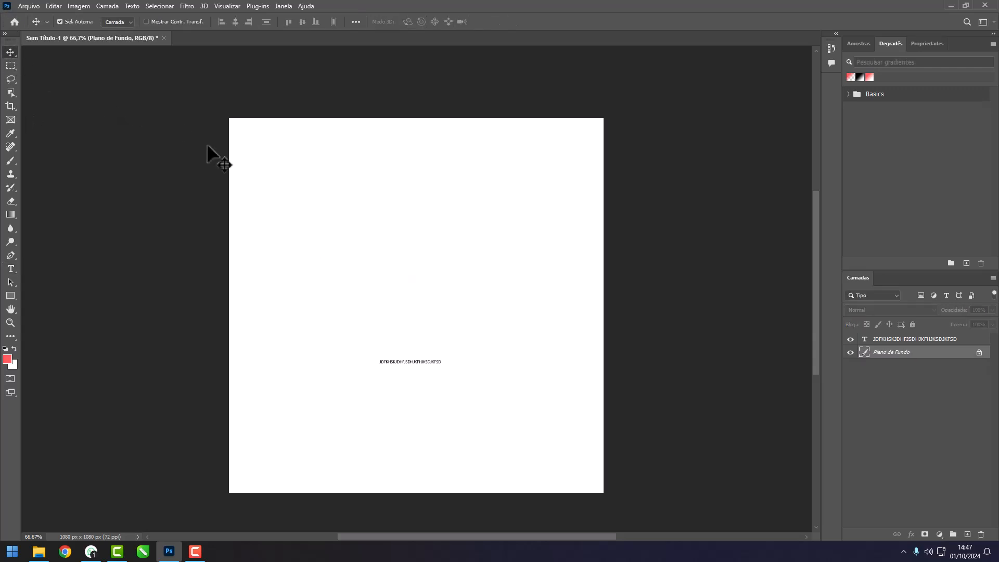
pyautogui.click(400, 362)
pyautogui.press('Delete')
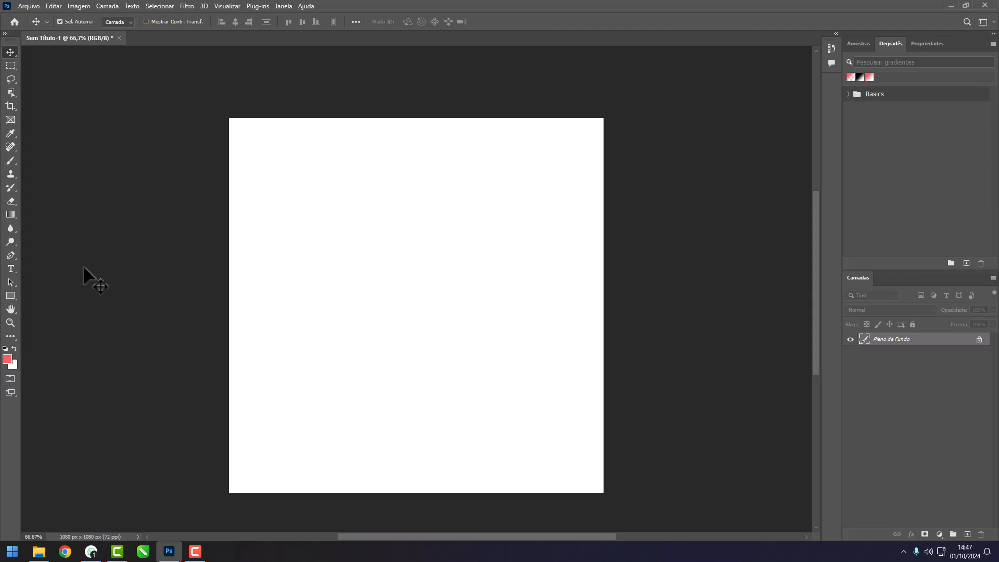
# - Review the "Tamanho de visualização da fonte" options and browse the font list with its sample previews
pyautogui.click(10, 270)
pyautogui.click(14, 55)
pyautogui.click(132, 5)
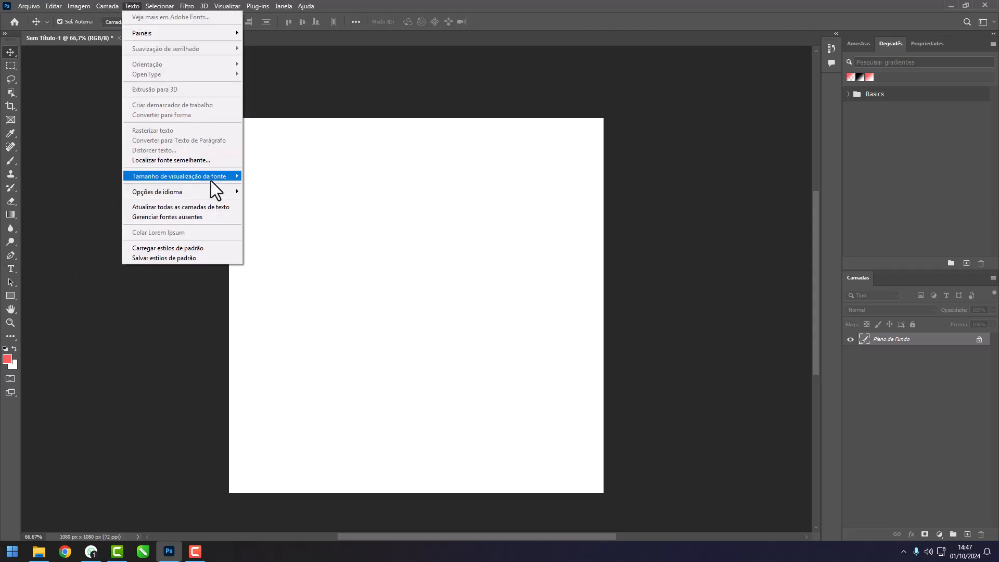
pyautogui.moveTo(182, 175)
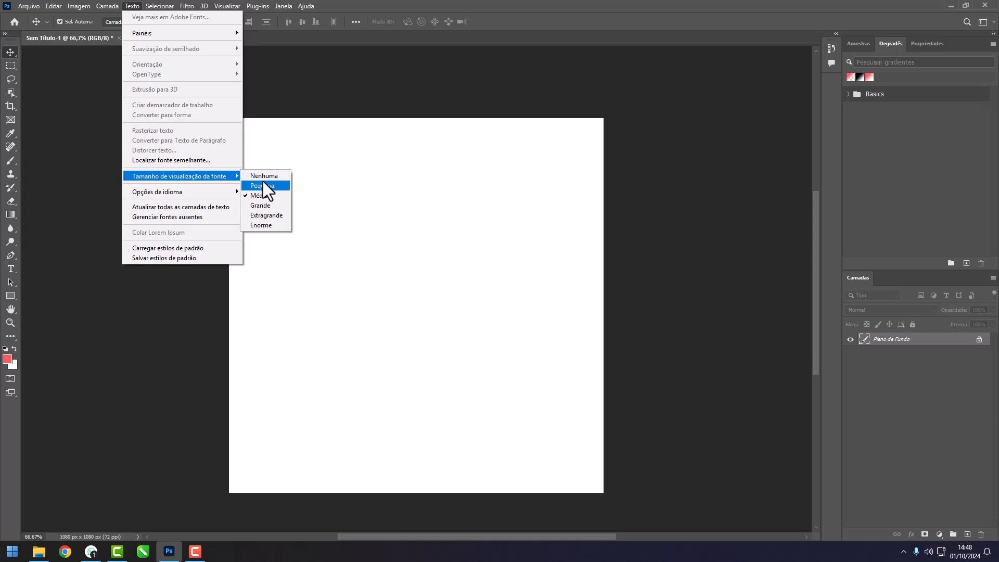
pyautogui.click(14, 266)
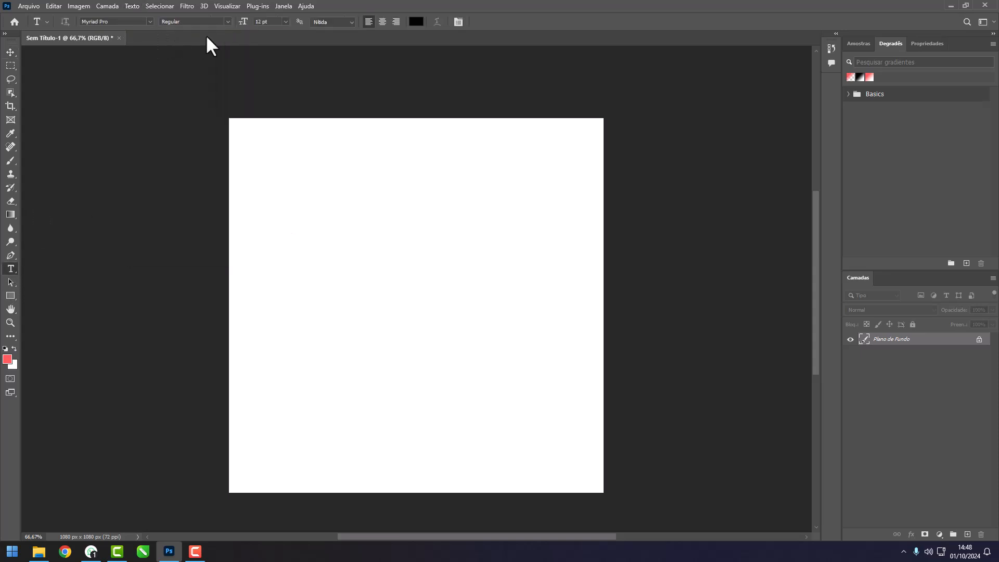
pyautogui.click(150, 21)
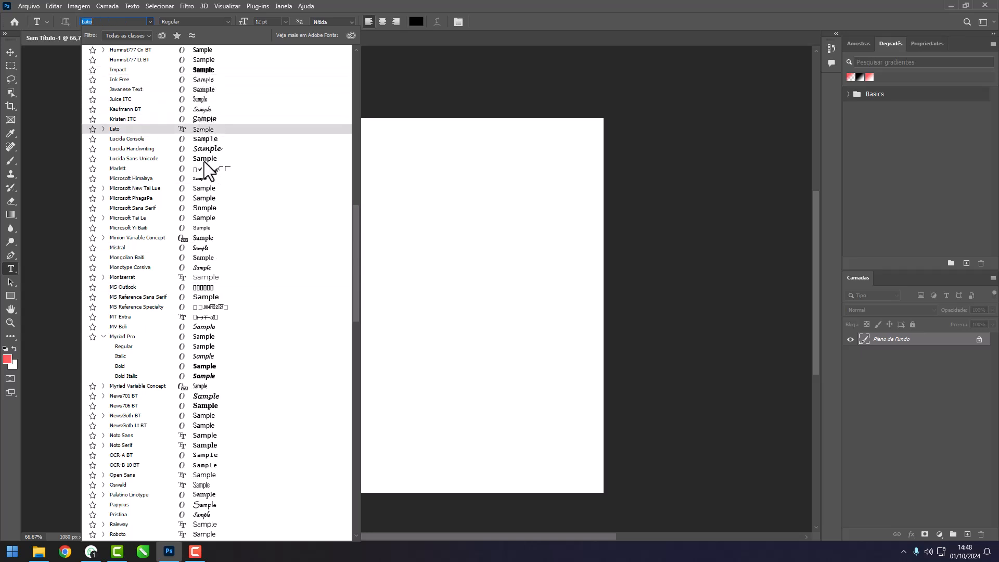
pyautogui.scroll(1, 226, 275)
pyautogui.scroll(1, 225, 274)
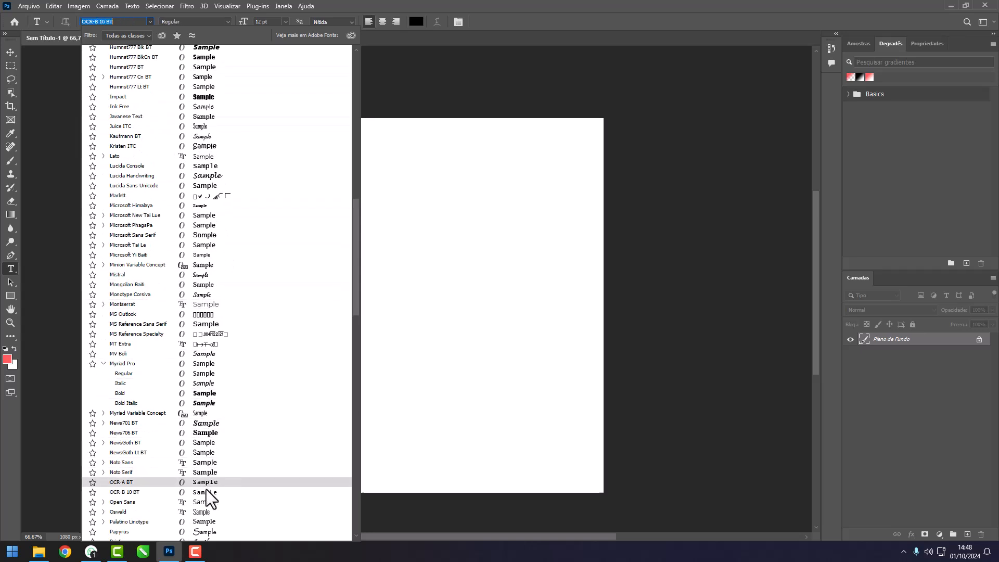
pyautogui.scroll(10, 208, 207)
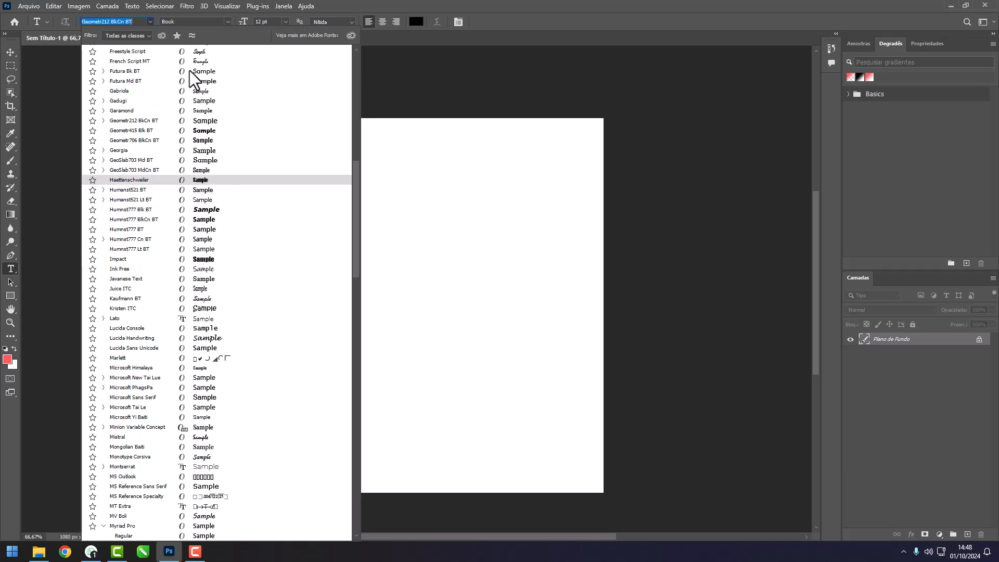
pyautogui.click(190, 70)
# - Set "Tamanho de visualização da fonte" to Nenhuma and check the font list without sample previews
pyautogui.click(127, 4)
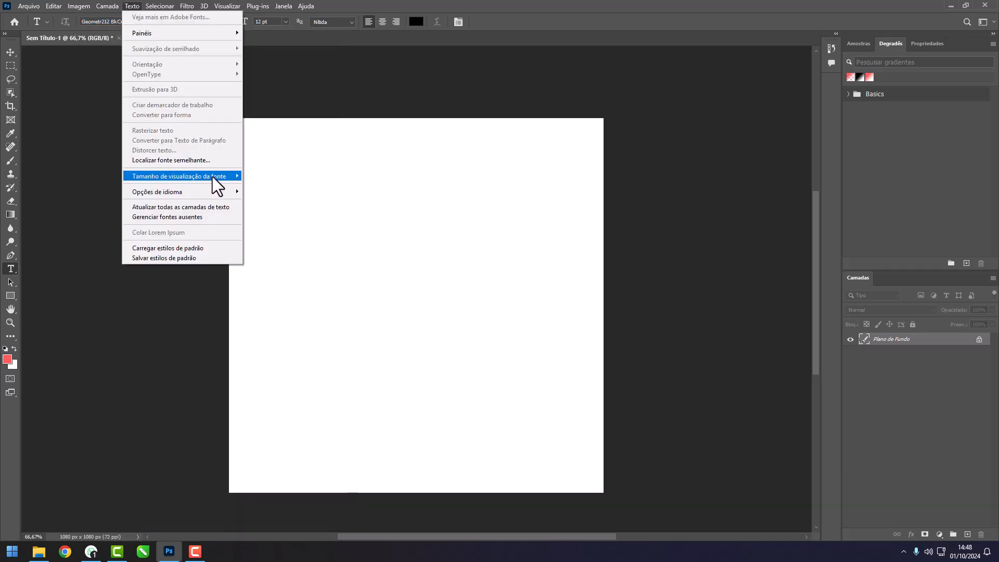
pyautogui.click(270, 175)
pyautogui.click(150, 22)
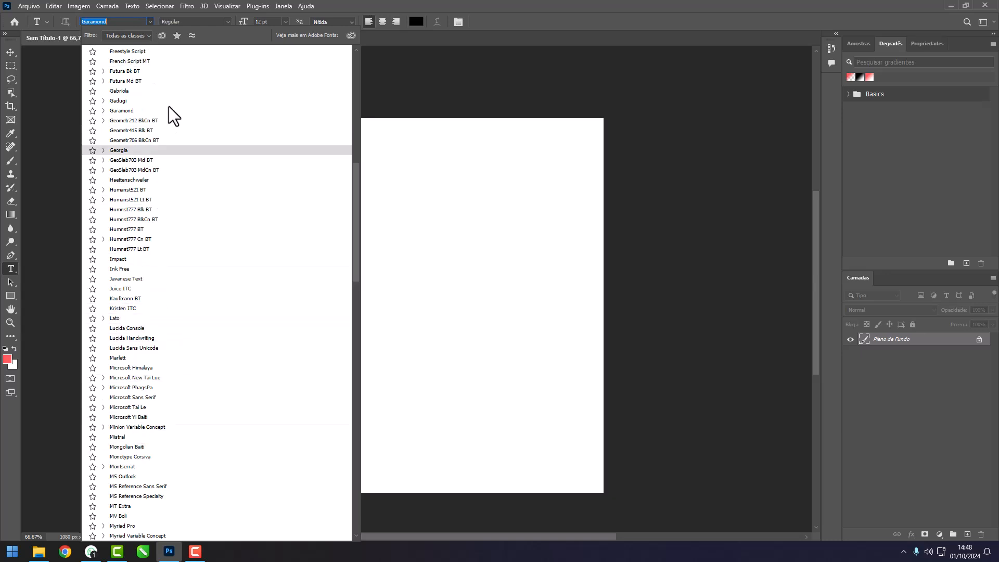
pyautogui.scroll(-3, 179, 425)
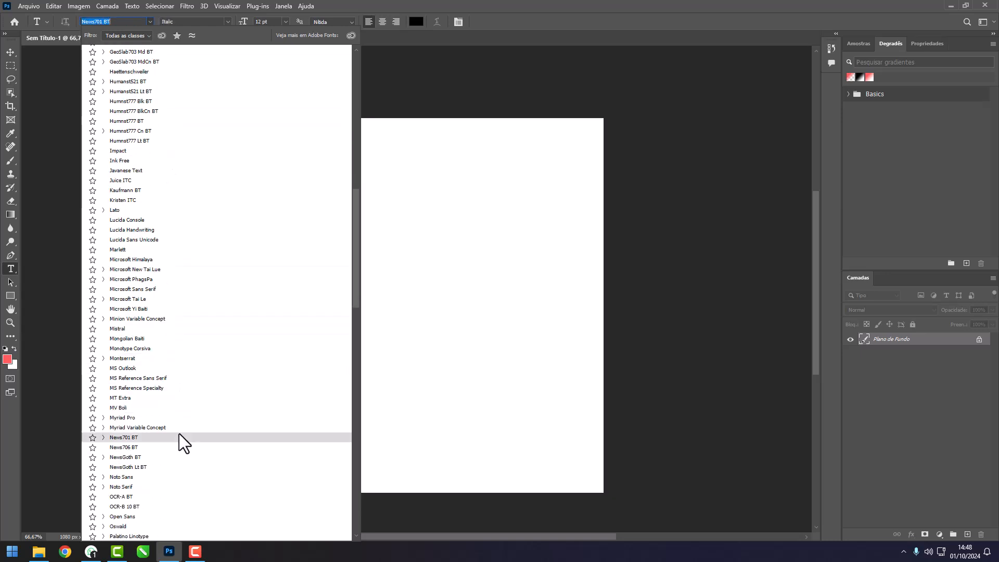
pyautogui.scroll(2, 179, 434)
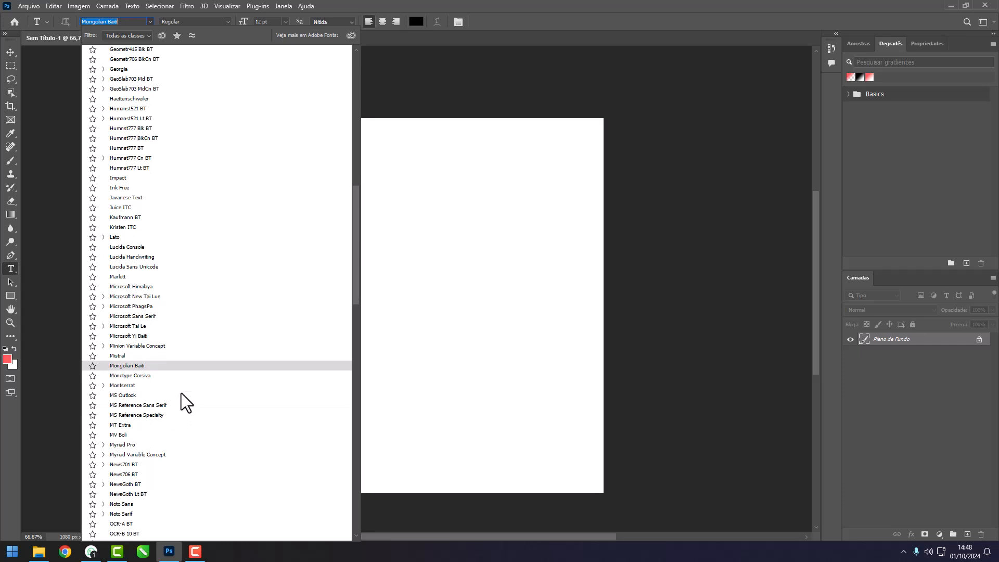
pyautogui.scroll(15, 182, 391)
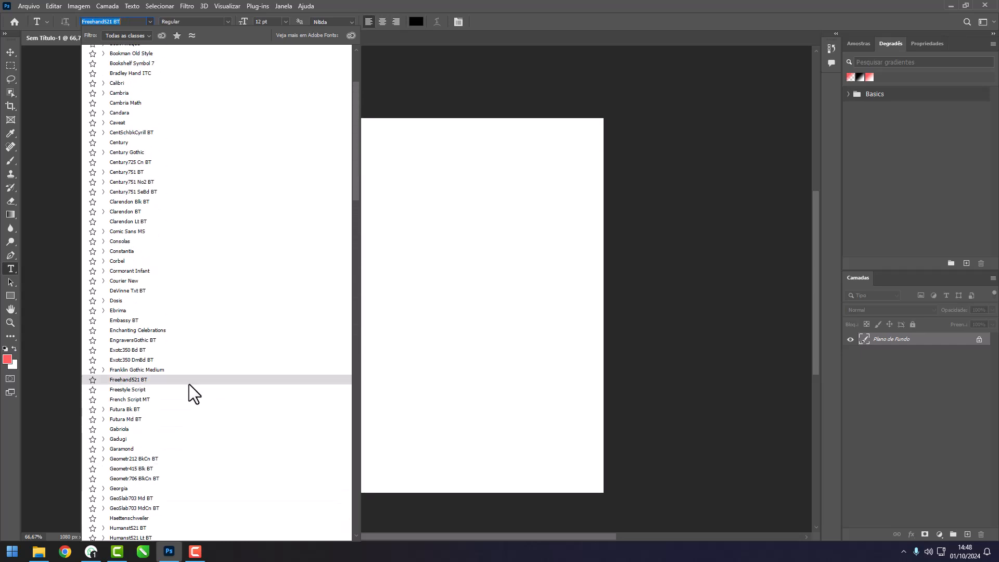
pyautogui.scroll(-2, 189, 385)
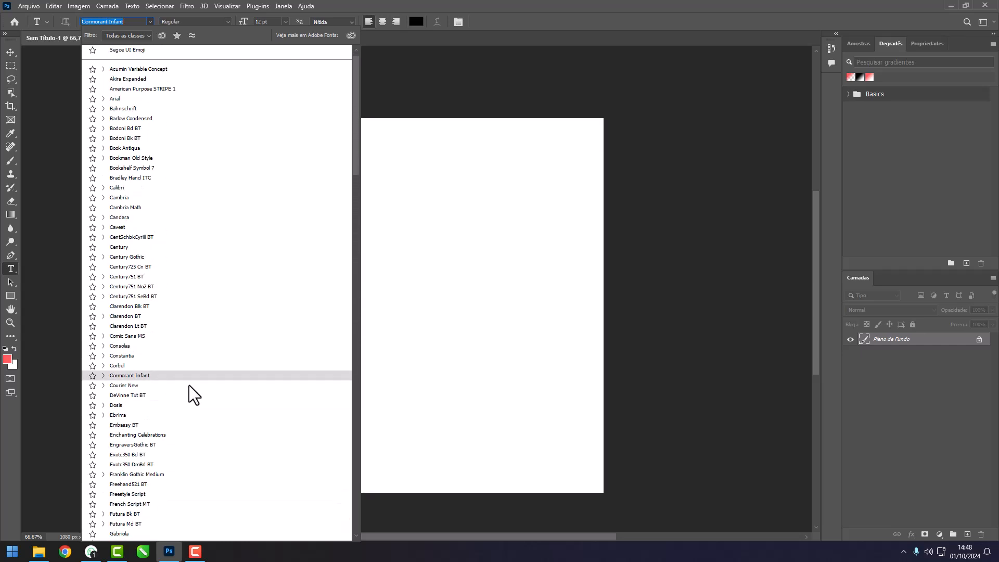
pyautogui.scroll(-3, 172, 395)
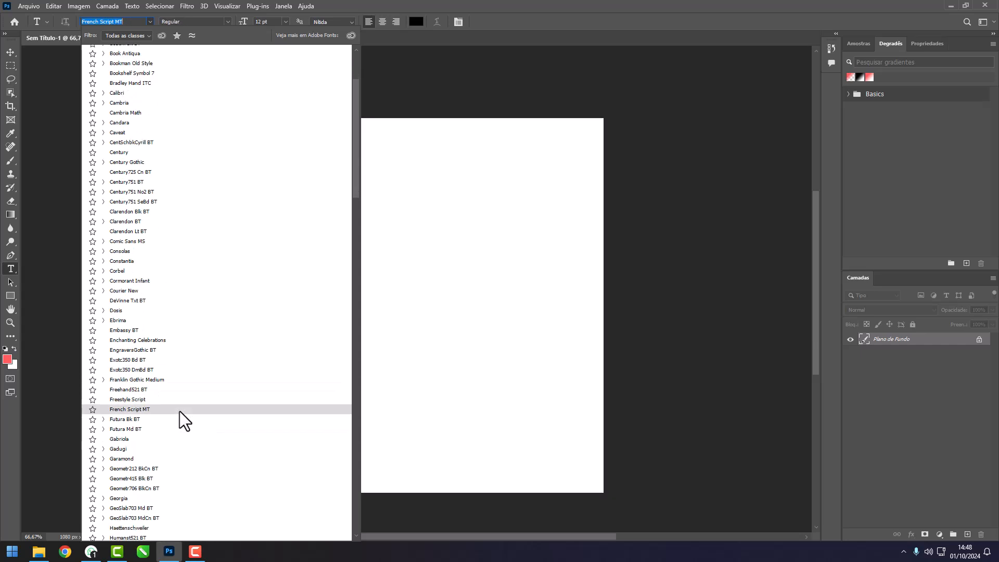
pyautogui.scroll(-1, 179, 411)
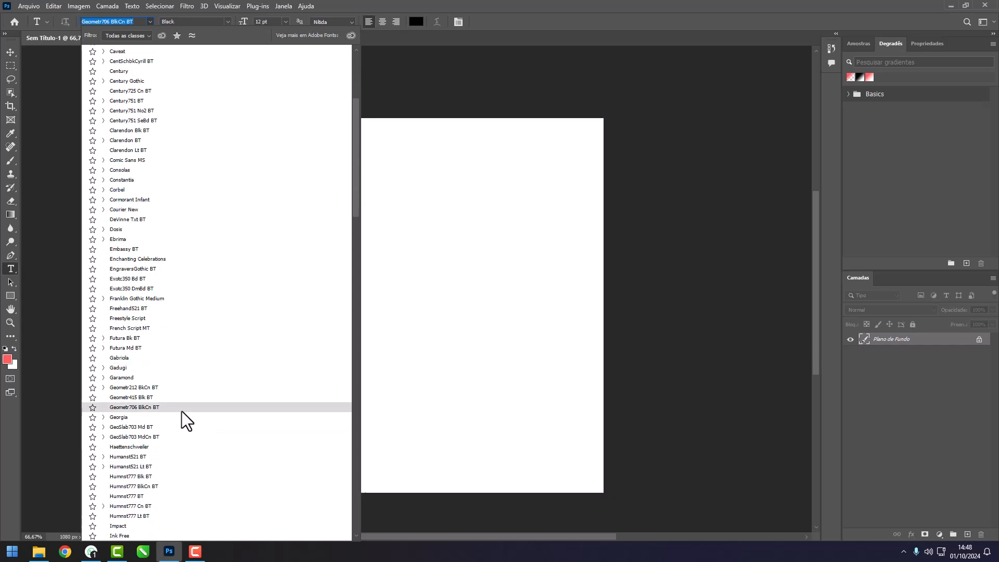
# - Mark the fonts Impact, Akira Expanded and American Purpose STRIPE 1 as favourites in the font list
pyautogui.moveTo(358, 185); pyautogui.dragTo(367, 244)
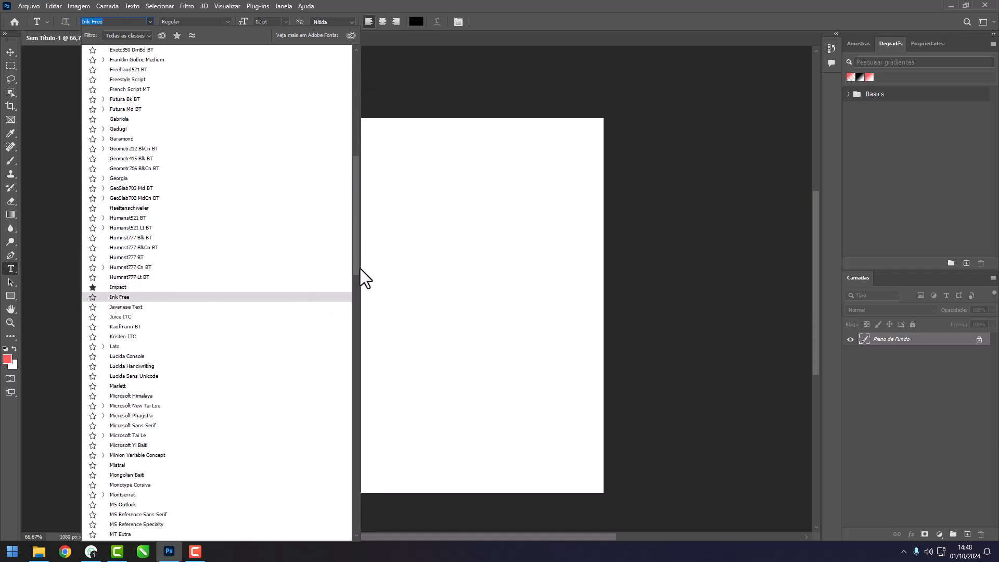
pyautogui.moveTo(360, 269); pyautogui.dragTo(358, 146)
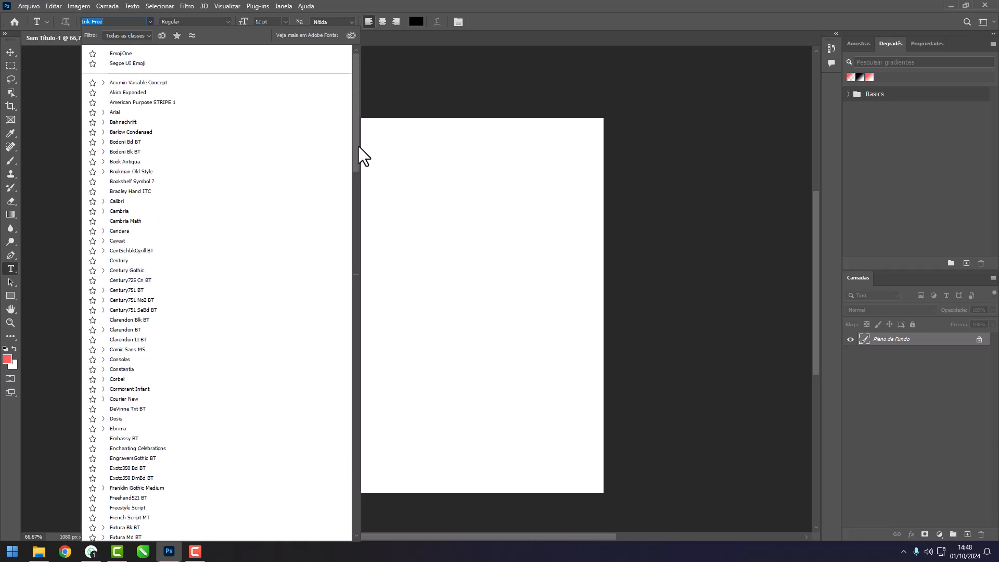
pyautogui.click(92, 92)
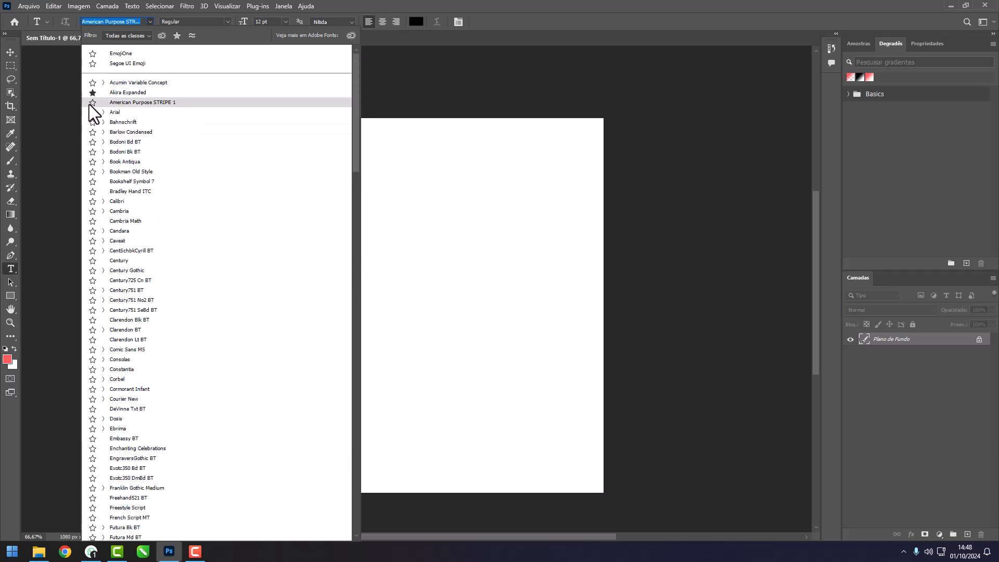
pyautogui.click(92, 102)
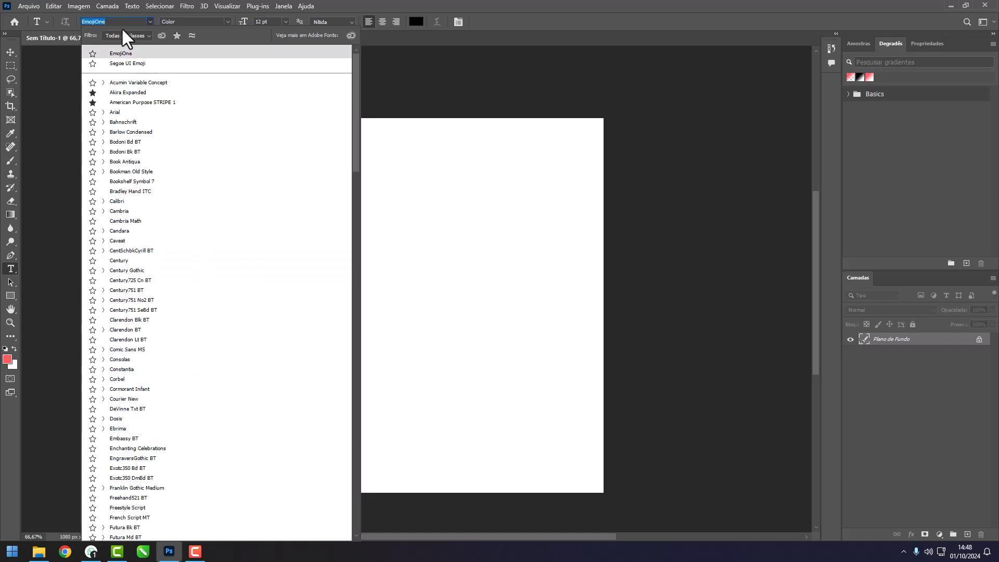
# - Search the font list for "SPE", then clear the search to return to the full list
pyautogui.write('SPE')
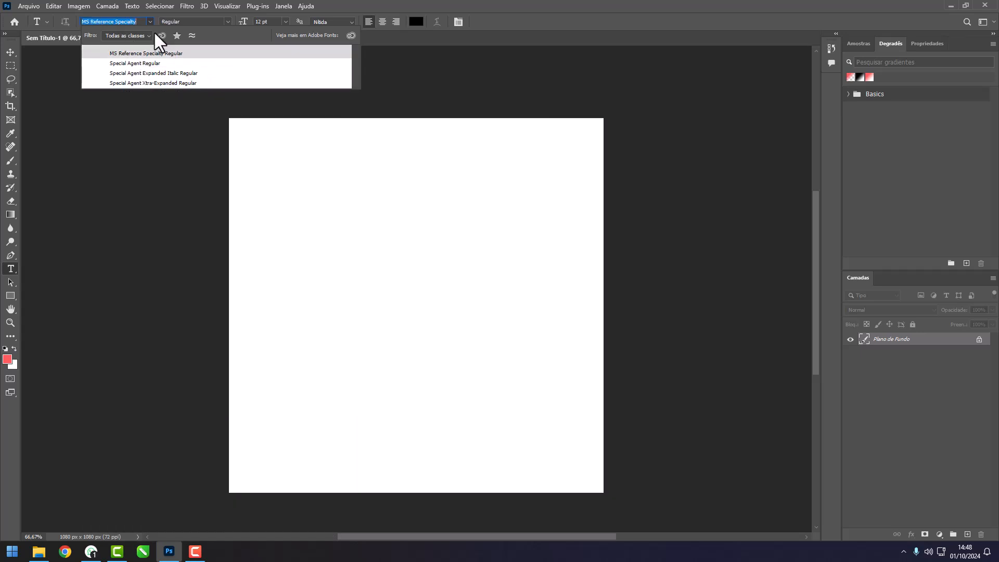
pyautogui.click(148, 17)
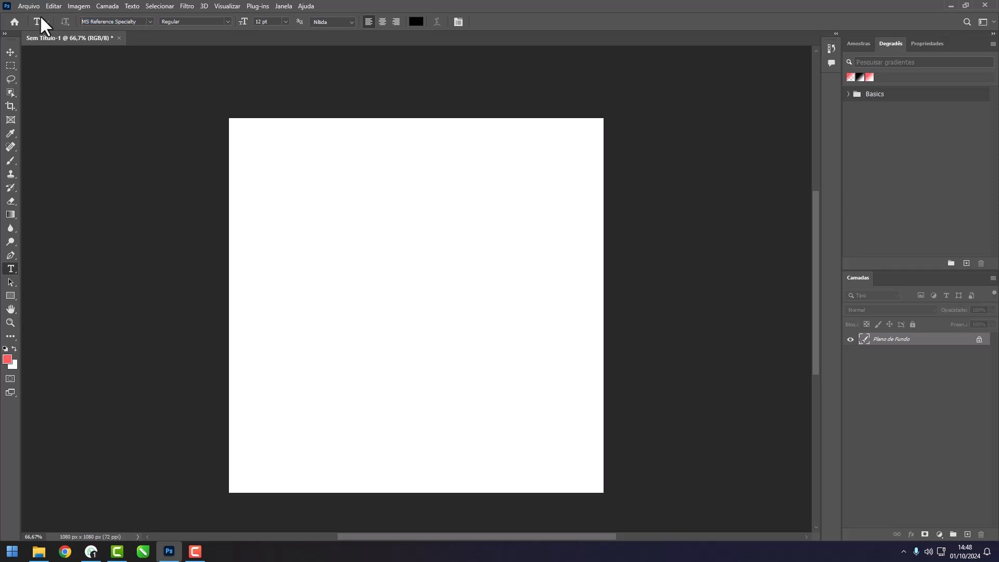
pyautogui.press('Delete')
pyautogui.press('Delete')
pyautogui.press('Delete')
pyautogui.press('Delete')
pyautogui.press('Delete')
pyautogui.press('Delete')
pyautogui.press('Delete')
pyautogui.press('Delete')
pyautogui.press('Delete')
pyautogui.press('Delete')
pyautogui.press('Delete')
pyautogui.press('Delete')
pyautogui.press('Delete')
pyautogui.press('Delete')
pyautogui.press('Delete')
pyautogui.press('Delete')
pyautogui.press('Delete')
pyautogui.press('Delete')
pyautogui.press('Delete')
pyautogui.press('Delete')
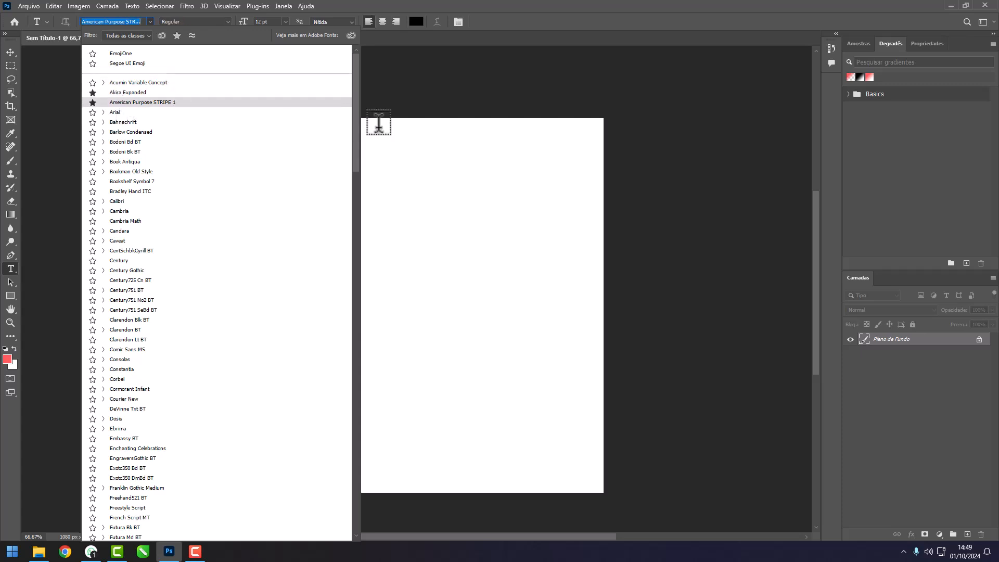
# - Mark the Special Agent font as a favourite and leave the font list
pyautogui.moveTo(358, 93); pyautogui.dragTo(360, 360)
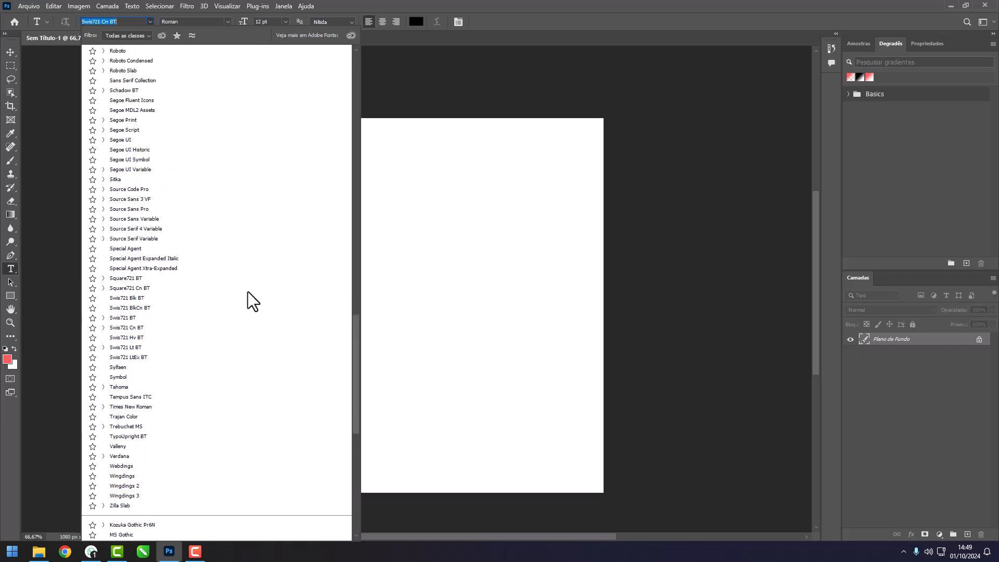
pyautogui.click(93, 250)
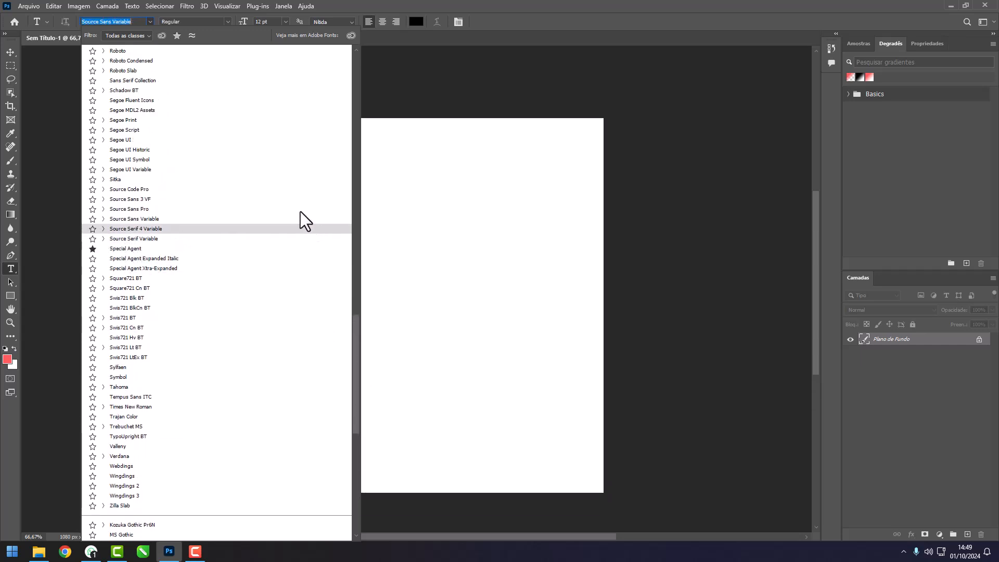
pyautogui.click(10, 52)
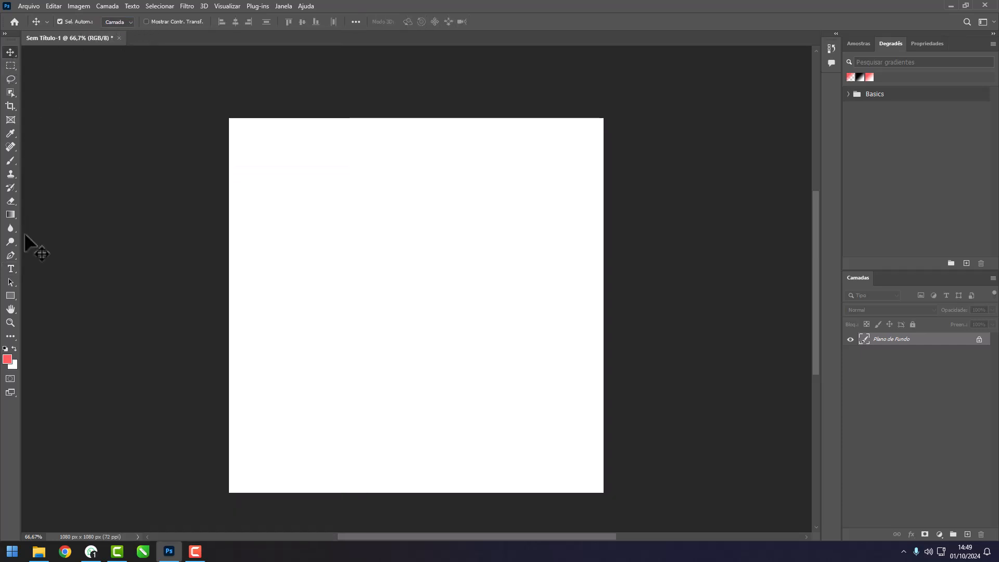
# - Filter the font list to show only favourite fonts, then return to the Move tool
pyautogui.click(11, 268)
pyautogui.click(150, 21)
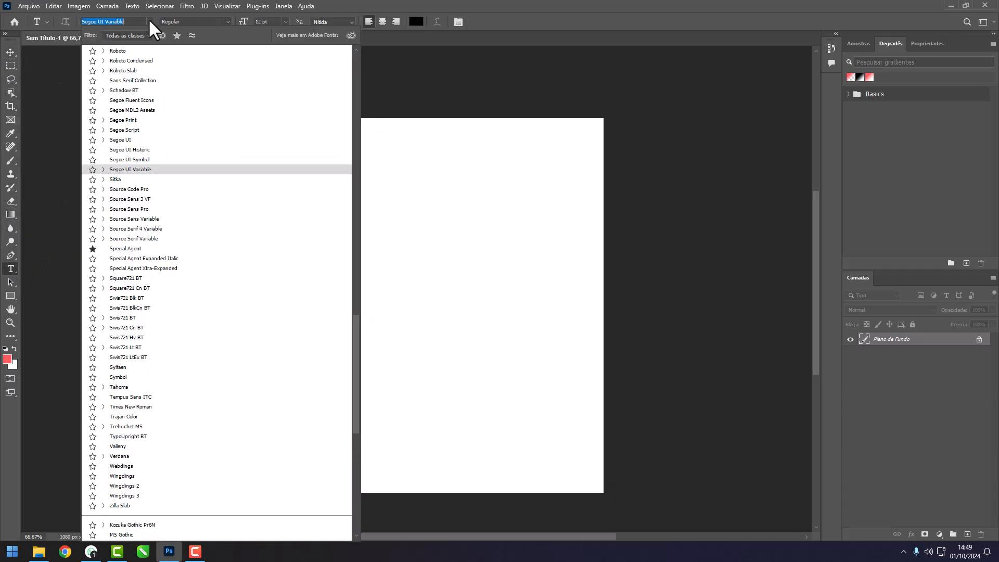
pyautogui.moveTo(353, 333); pyautogui.dragTo(367, 61)
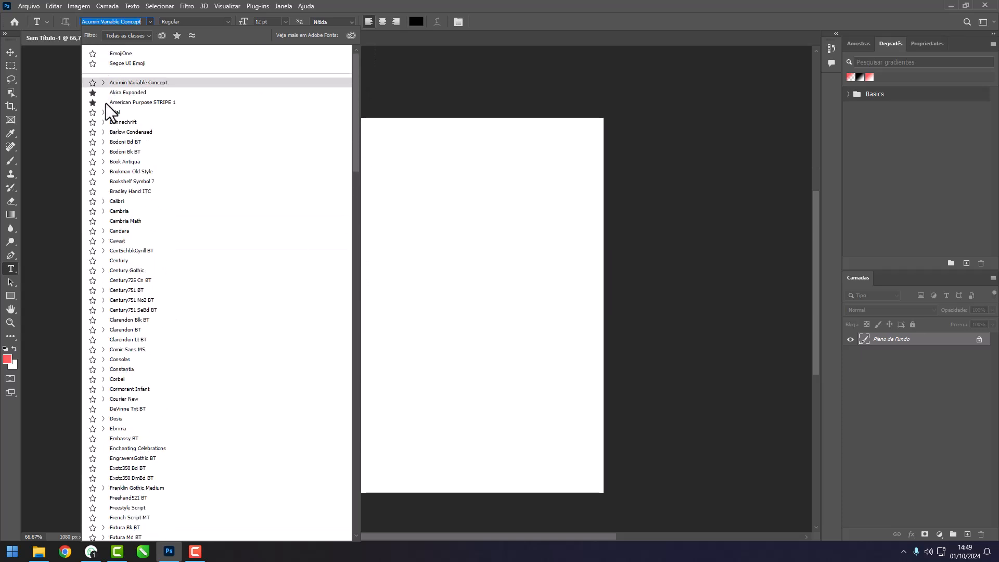
pyautogui.click(177, 35)
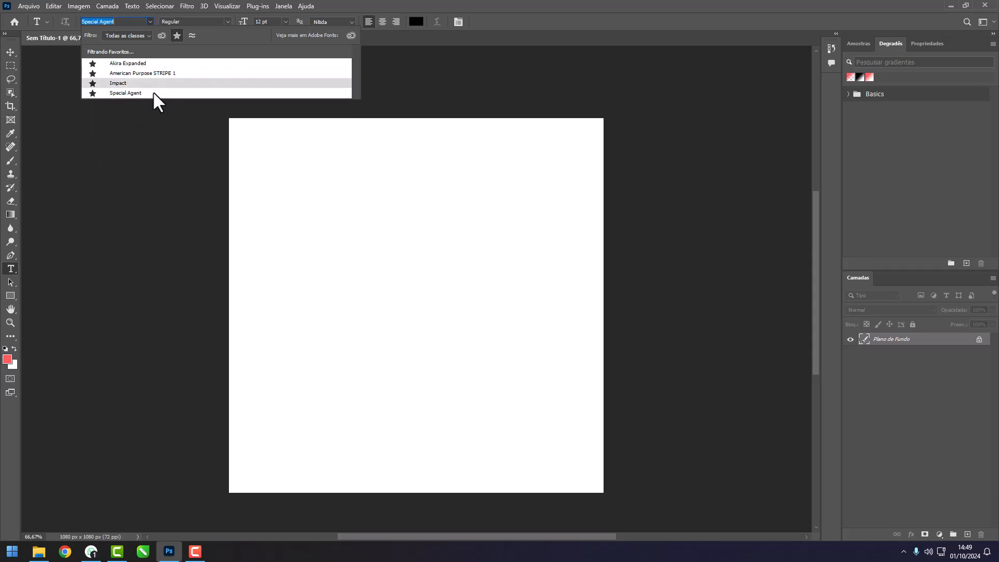
pyautogui.click(11, 51)
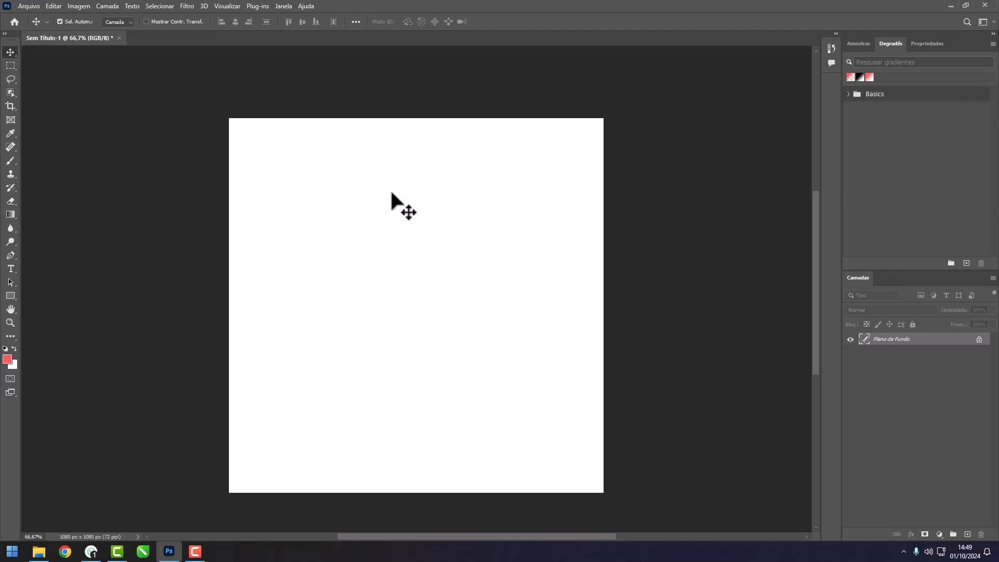
# - Close Photoshop without saving the untitled document and close the DALESHOES CALÇADOS folder window
pyautogui.click(984, 6)
pyautogui.click(497, 205)
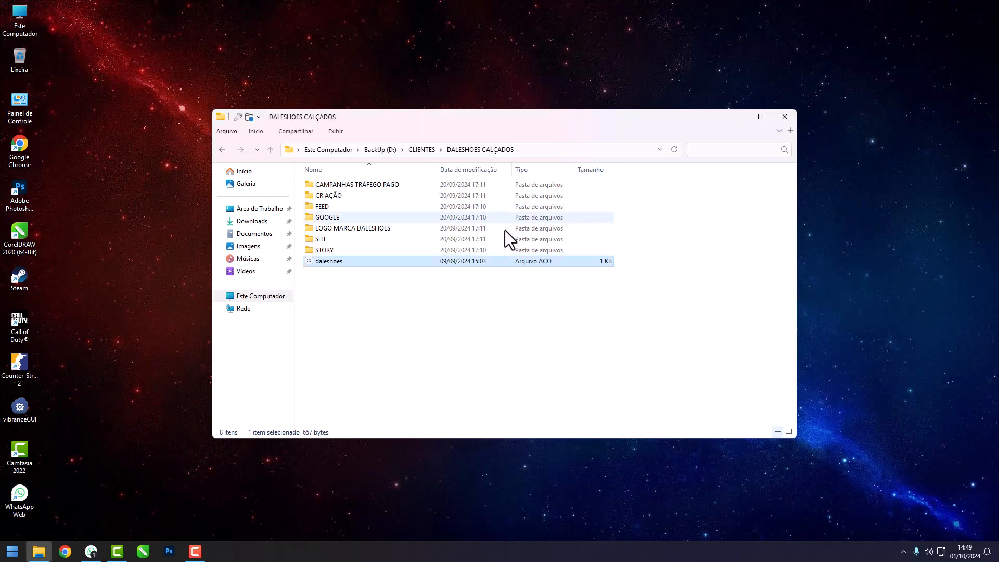
pyautogui.click(784, 117)
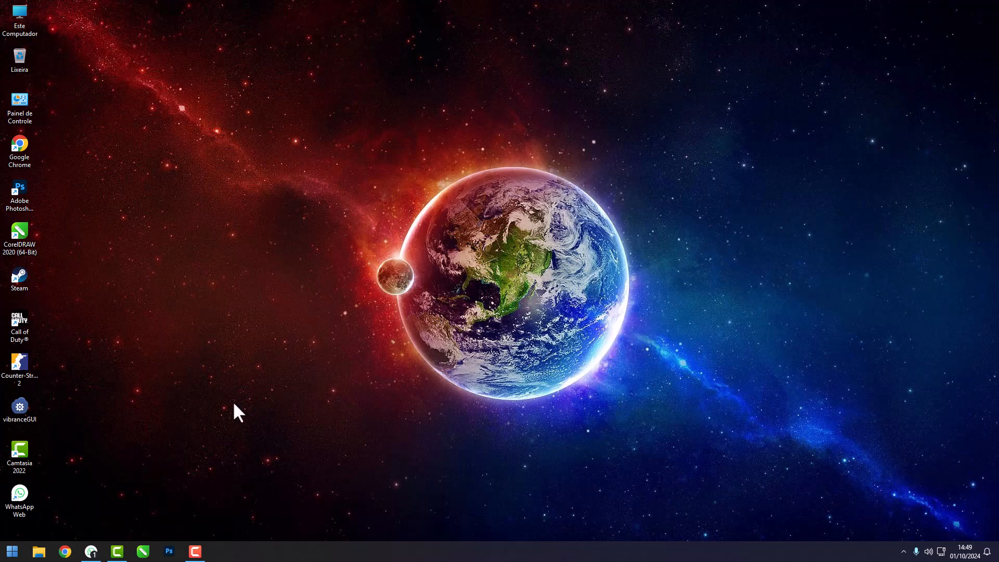
# - Launch Photoshop to test its startup, close it, and launch it again
pyautogui.click(169, 552)
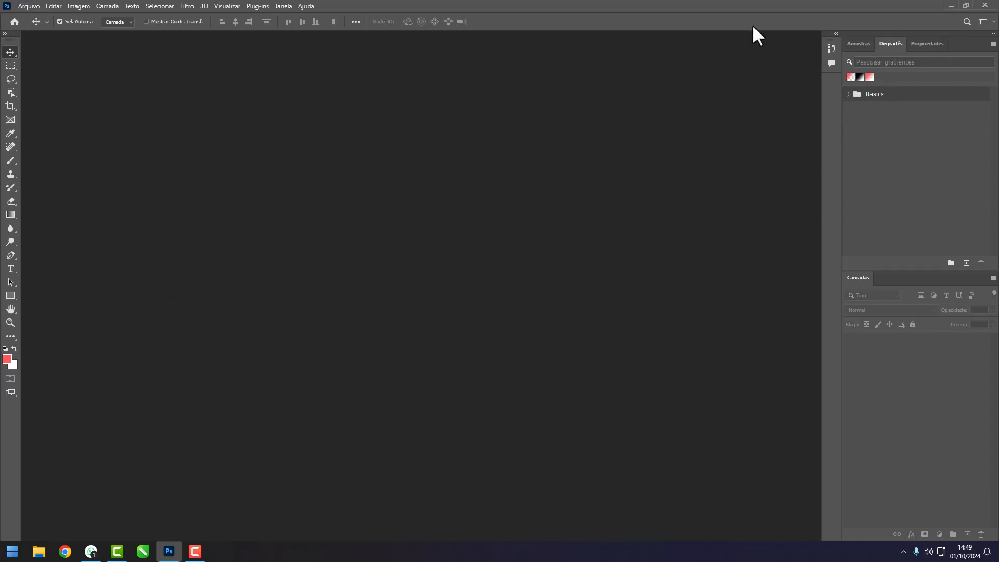
pyautogui.click(983, 6)
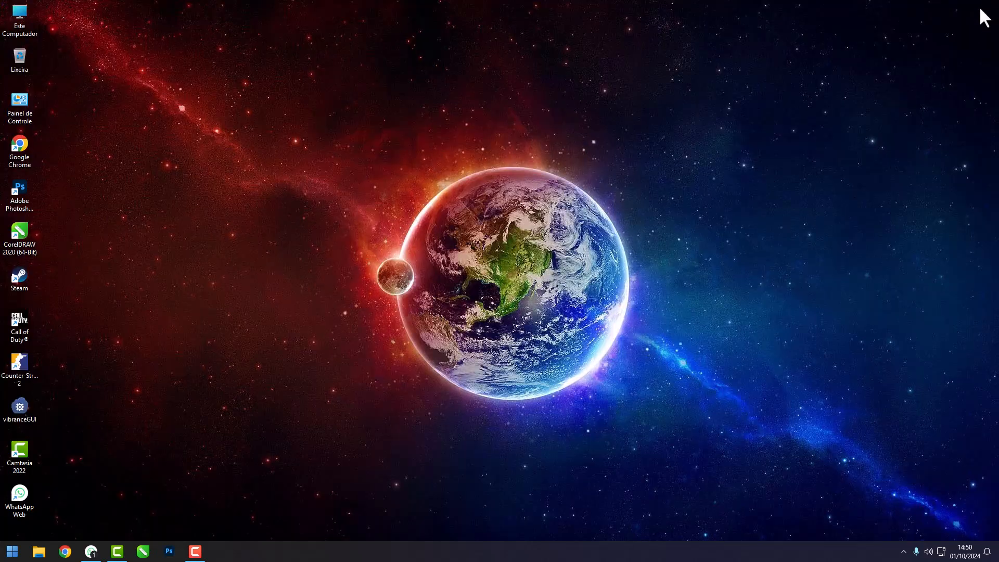
pyautogui.click(173, 553)
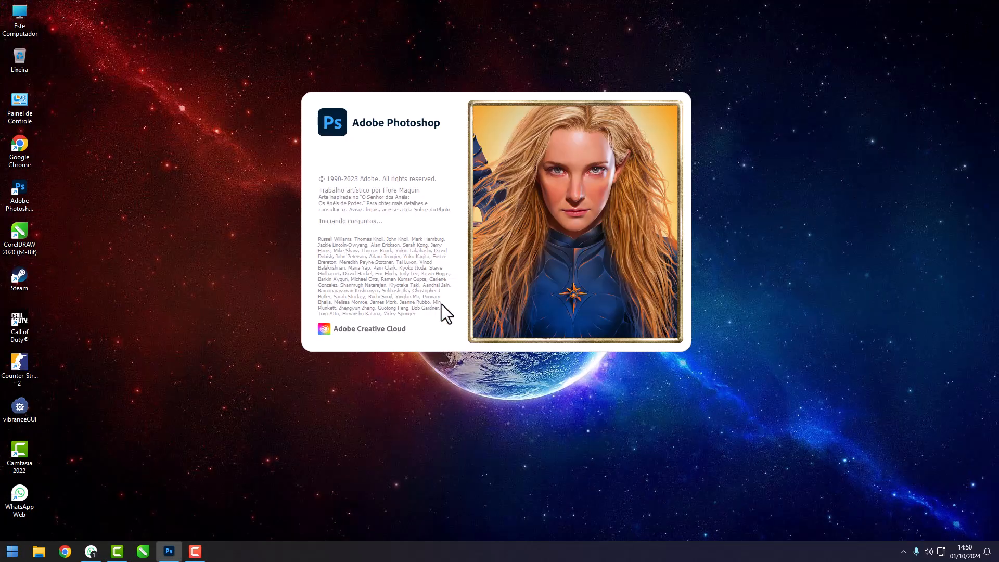